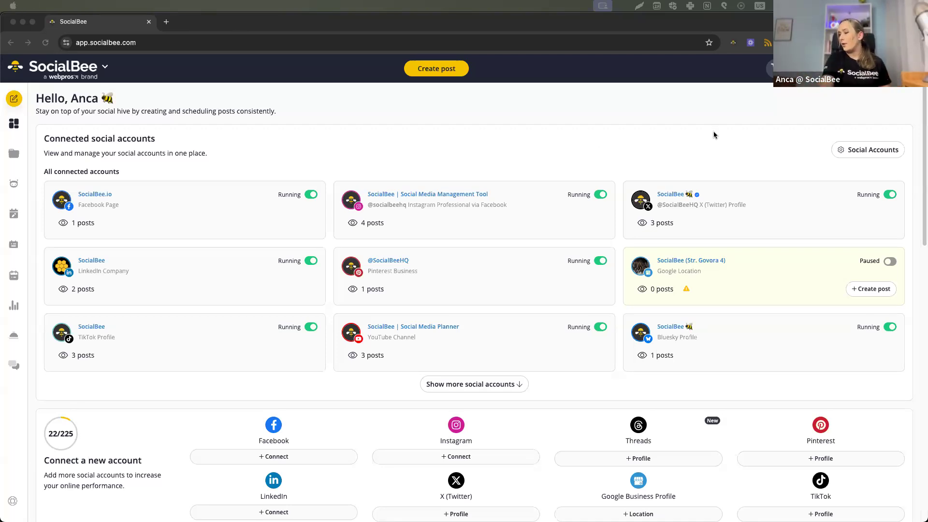
Switch to Chrome and view the list of workspaces available to the account.
{"action": "key", "text": "super+Tab"}
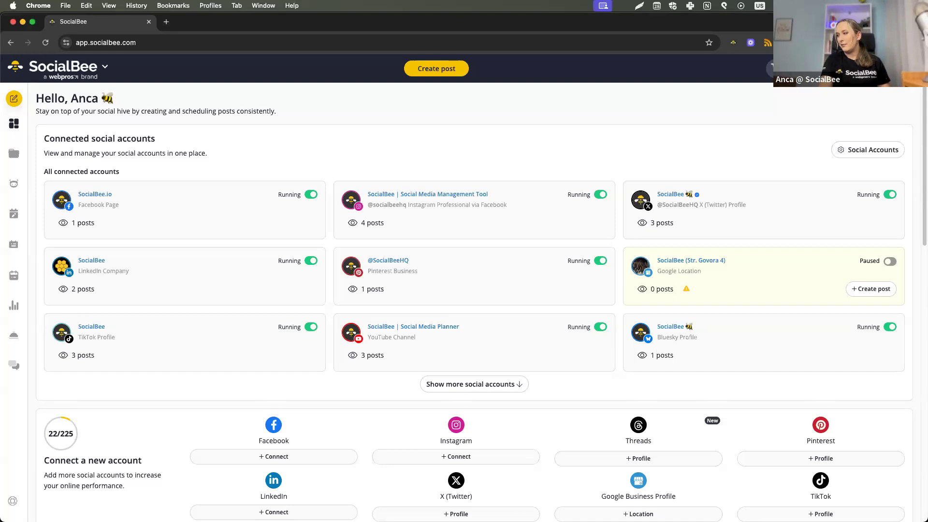
{"action": "left_click", "coordinate": [894, 69]}
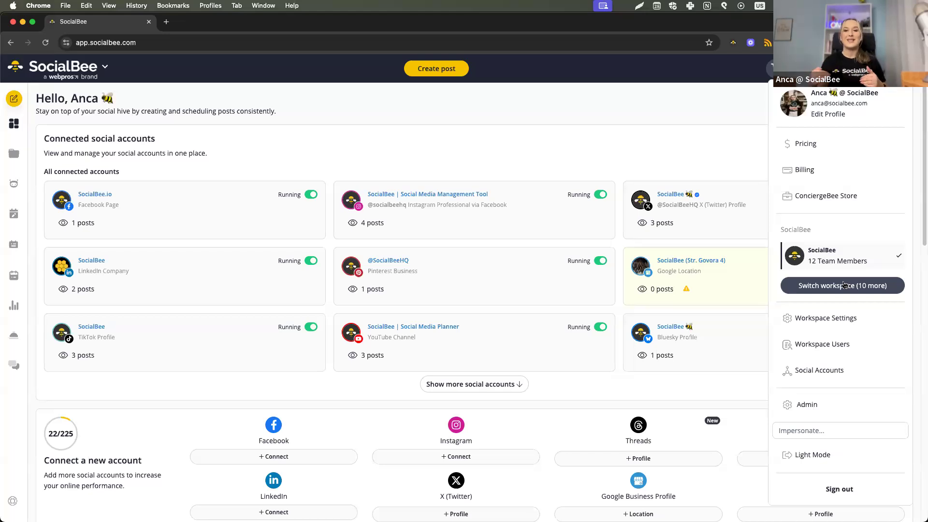
{"action": "left_click", "coordinate": [844, 285]}
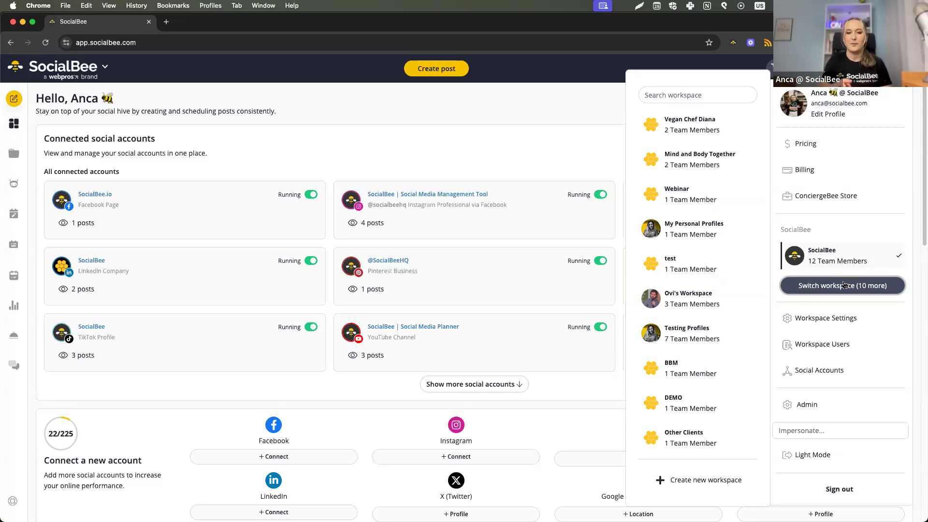
{"action": "left_click", "coordinate": [534, 160]}
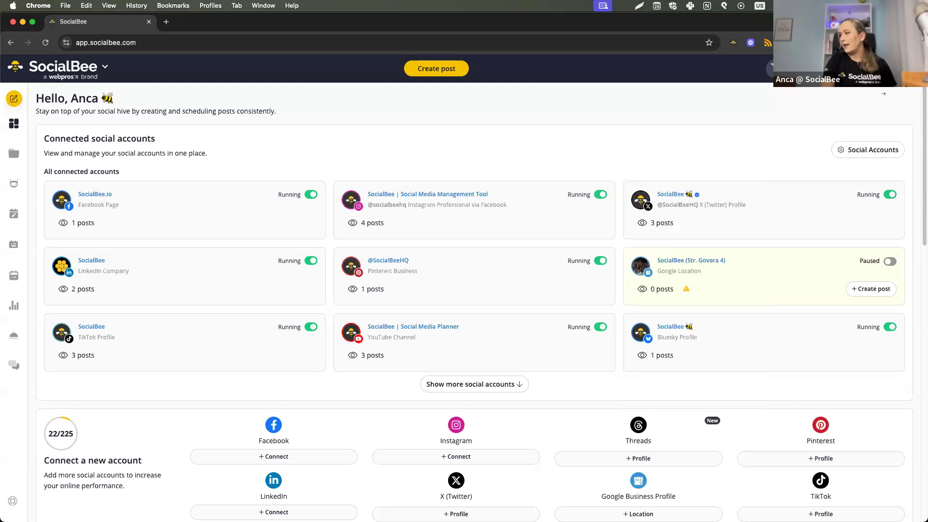
Open the pricing page and compare the Standard plans under monthly and yearly billing.
{"action": "left_click", "coordinate": [865, 68]}
{"action": "left_click", "coordinate": [841, 148]}
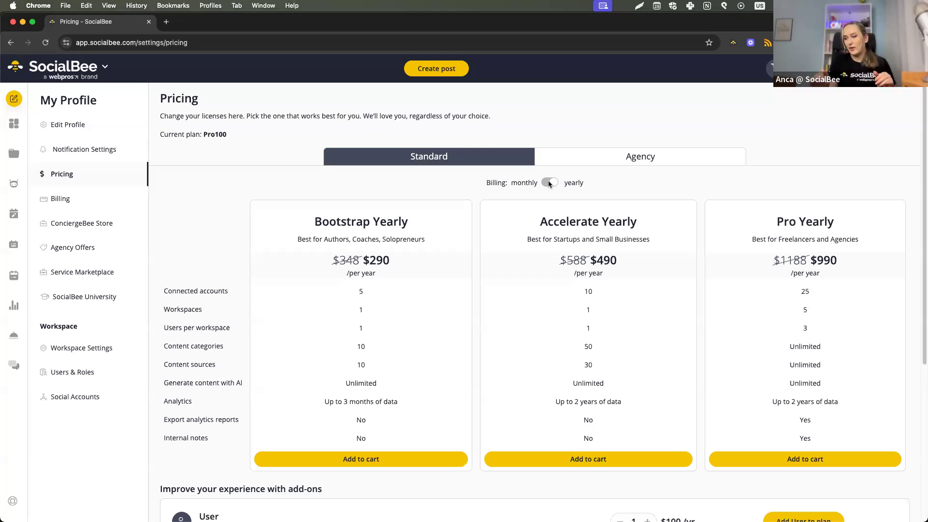
{"action": "left_click", "coordinate": [549, 183]}
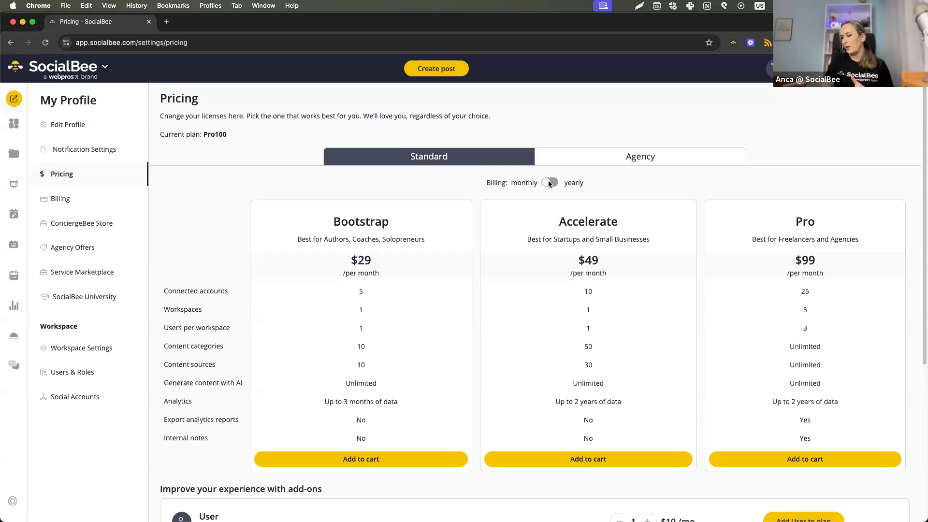
{"action": "left_click", "coordinate": [550, 183]}
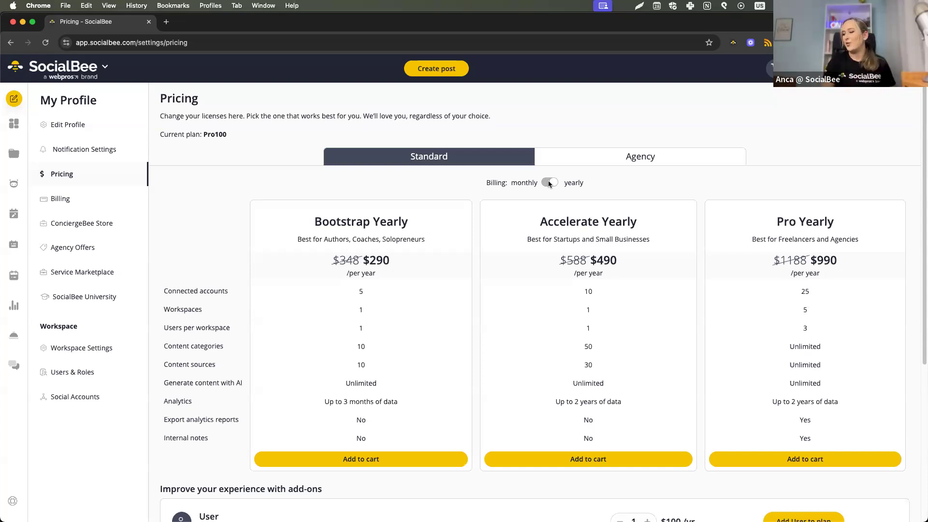
{"action": "left_click", "coordinate": [549, 183]}
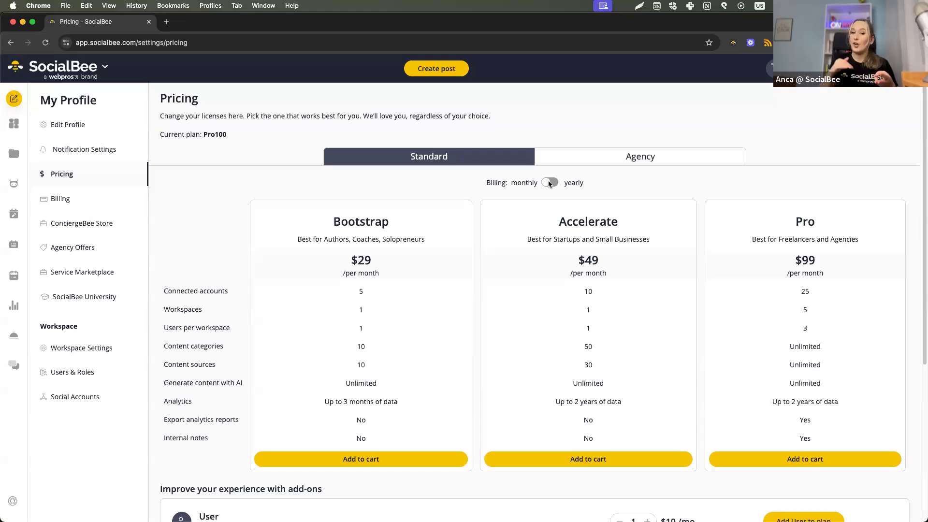
Compare the Agency plans with the Standard plans and review the available add-ons.
{"action": "left_click", "coordinate": [641, 163]}
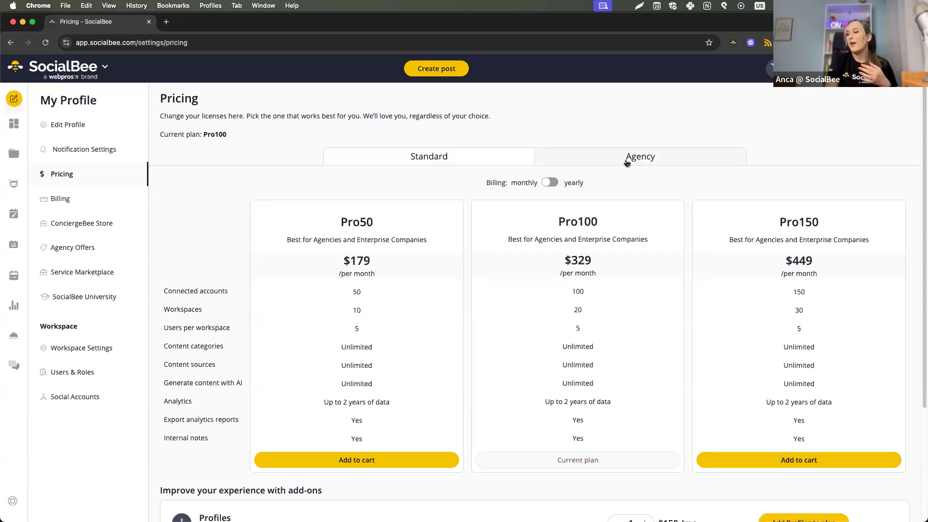
{"action": "left_click", "coordinate": [510, 156]}
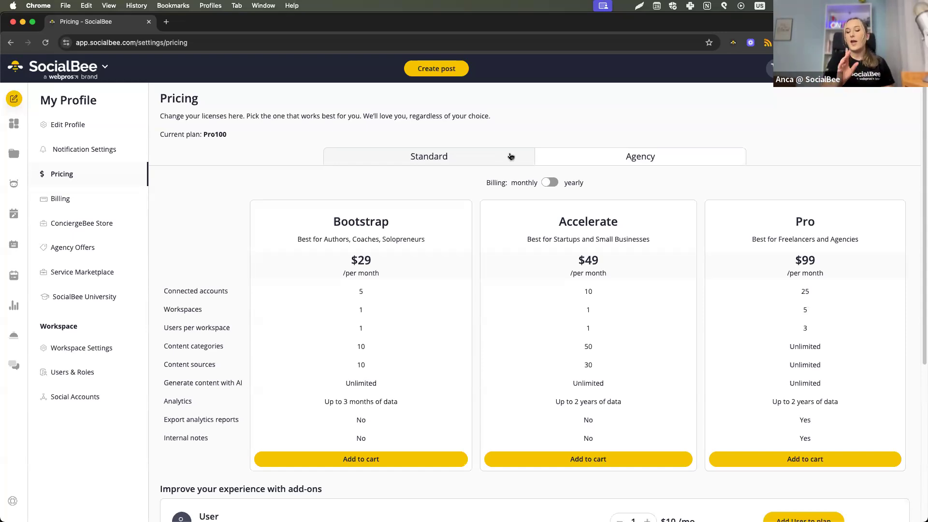
{"action": "scroll", "coordinate": [511, 156], "scroll_direction": "down", "scroll_amount": 1}
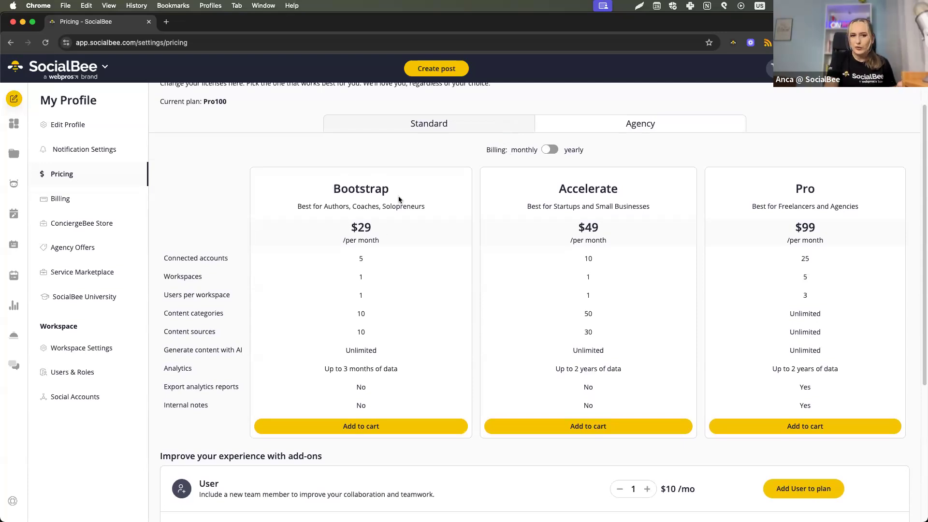
{"action": "scroll", "coordinate": [398, 199], "scroll_direction": "down", "scroll_amount": 6}
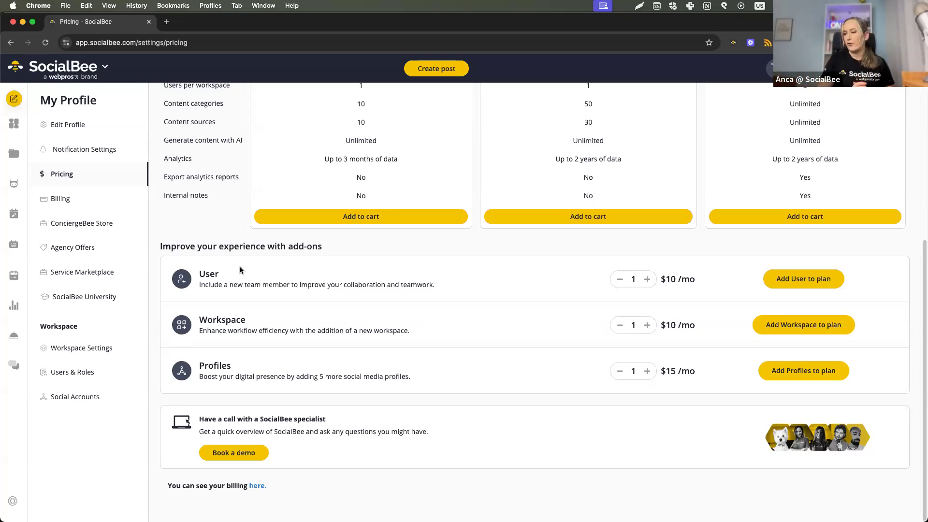
{"action": "scroll", "coordinate": [224, 213], "scroll_direction": "up", "scroll_amount": 5}
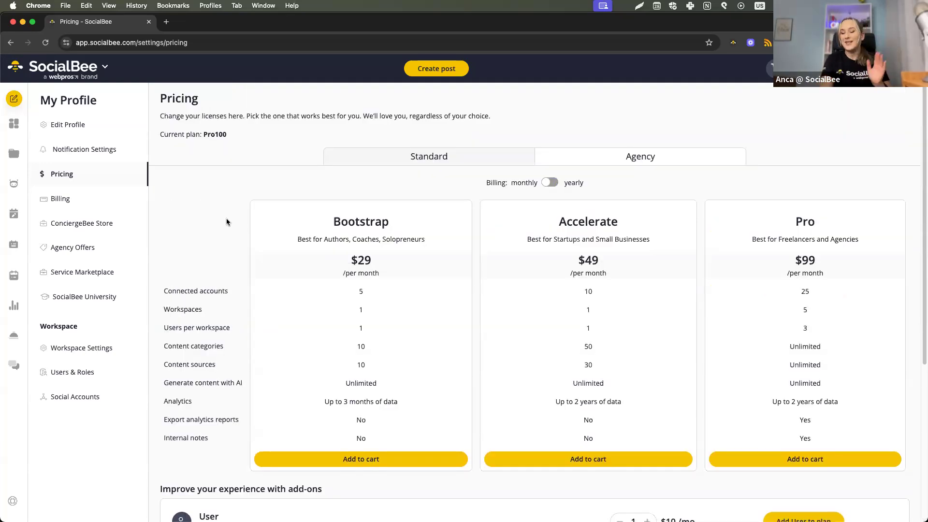
Return to the home dashboard and start a Social media copilot strategy for the website socialbee.com.
{"action": "left_click", "coordinate": [23, 130]}
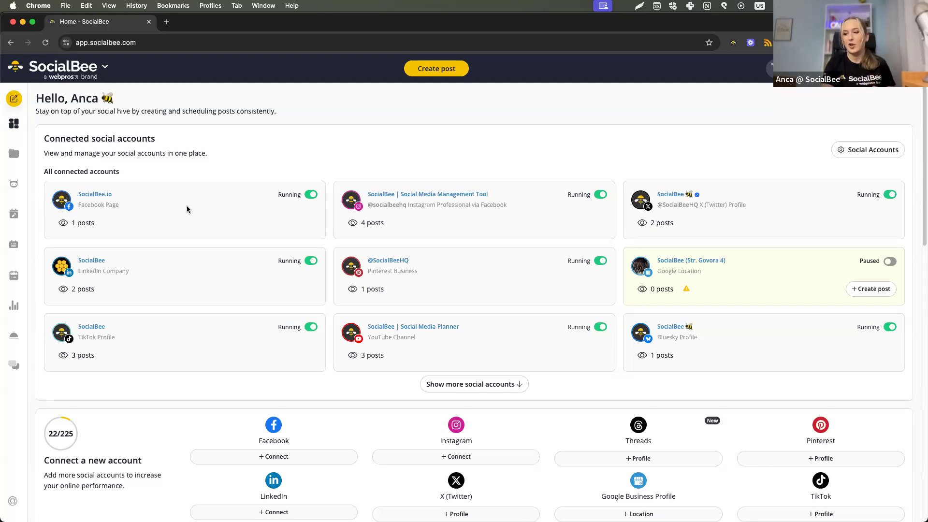
{"action": "left_click", "coordinate": [54, 205]}
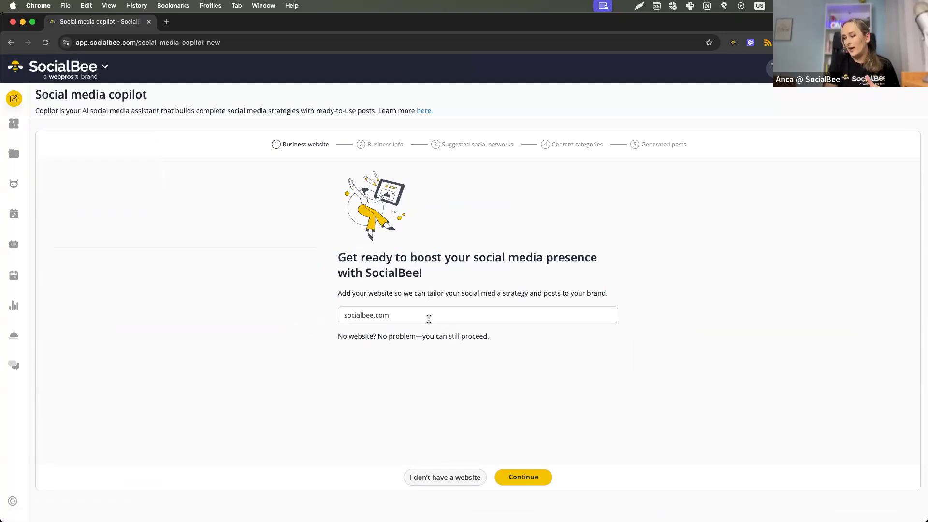
{"action": "left_click", "coordinate": [525, 481]}
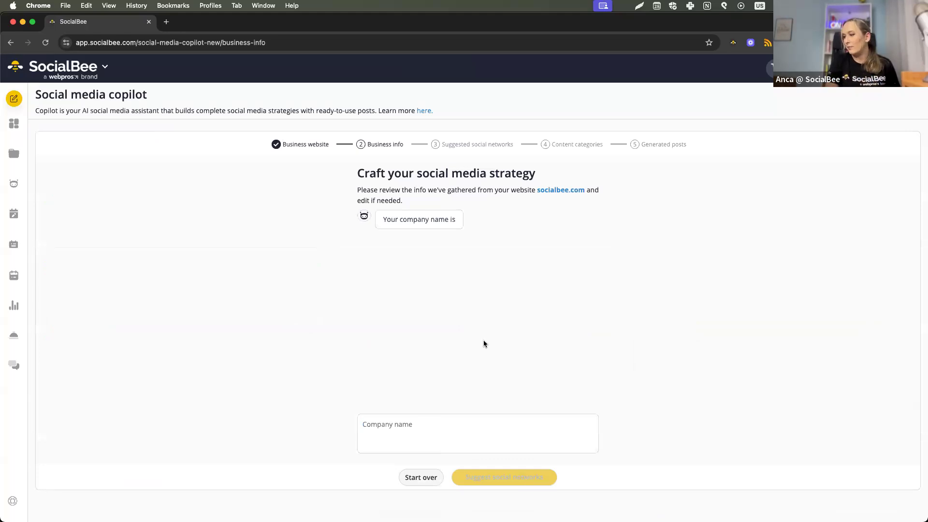
Submit SocialBee as the company name in the copilot's business info and dismiss the error notice.
{"action": "left_click", "coordinate": [456, 428]}
{"action": "type", "text": "S"}
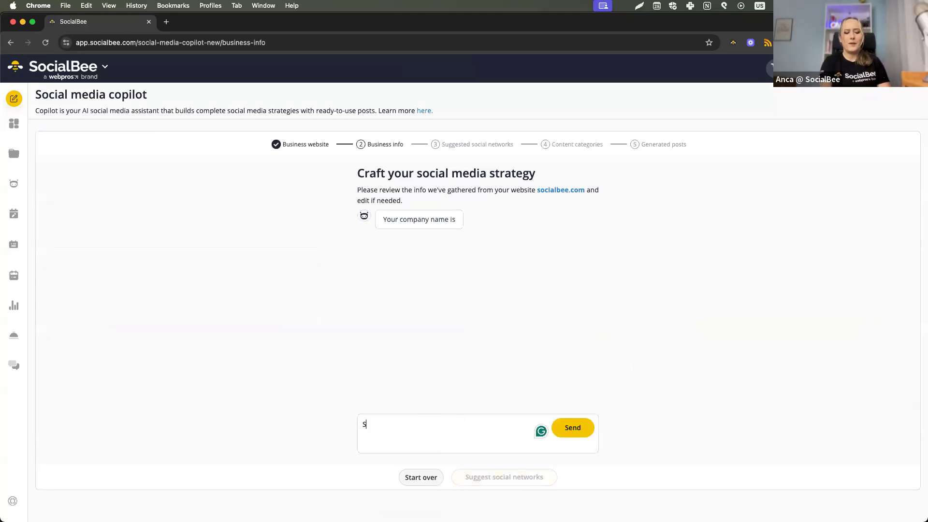
{"action": "type", "text": "ocialBee"}
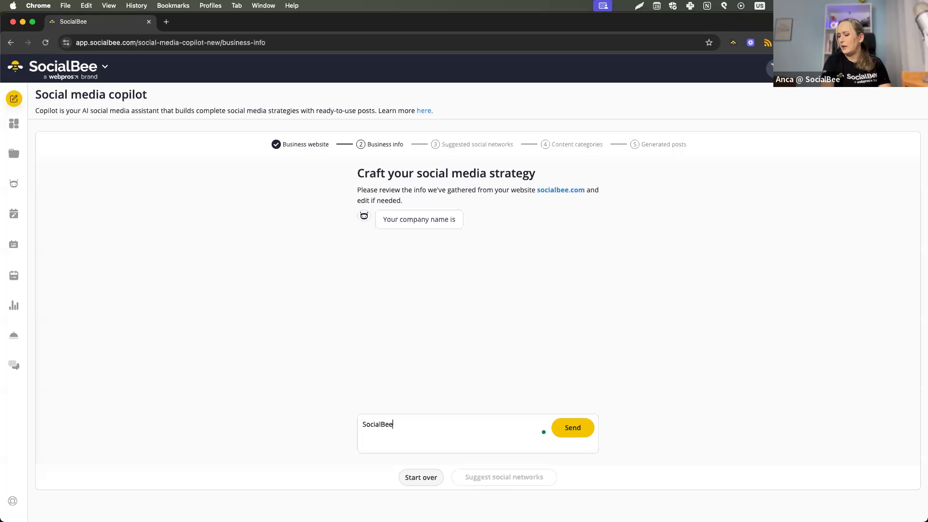
{"action": "left_click", "coordinate": [558, 426]}
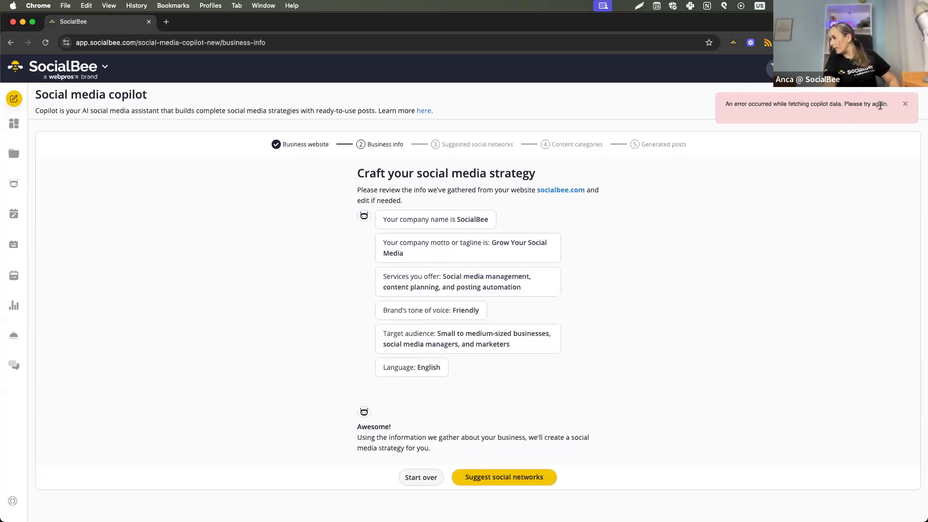
{"action": "left_click", "coordinate": [905, 103]}
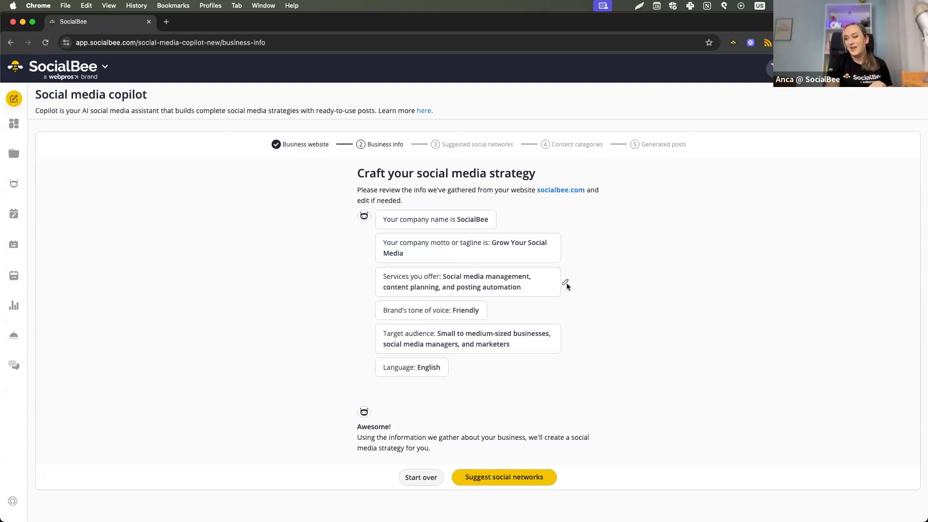
Open the services description for editing, resubmit it, and request the suggested social networks.
{"action": "left_click", "coordinate": [565, 283]}
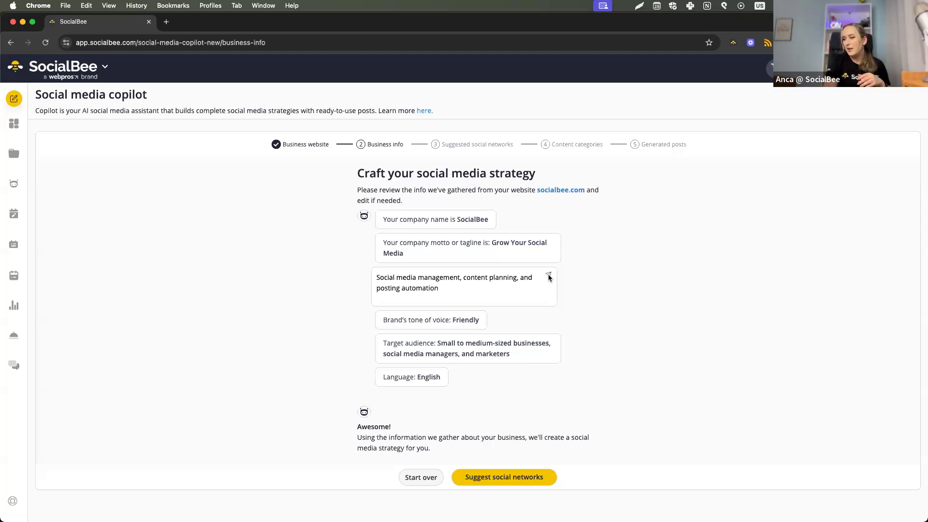
{"action": "left_click", "coordinate": [548, 275]}
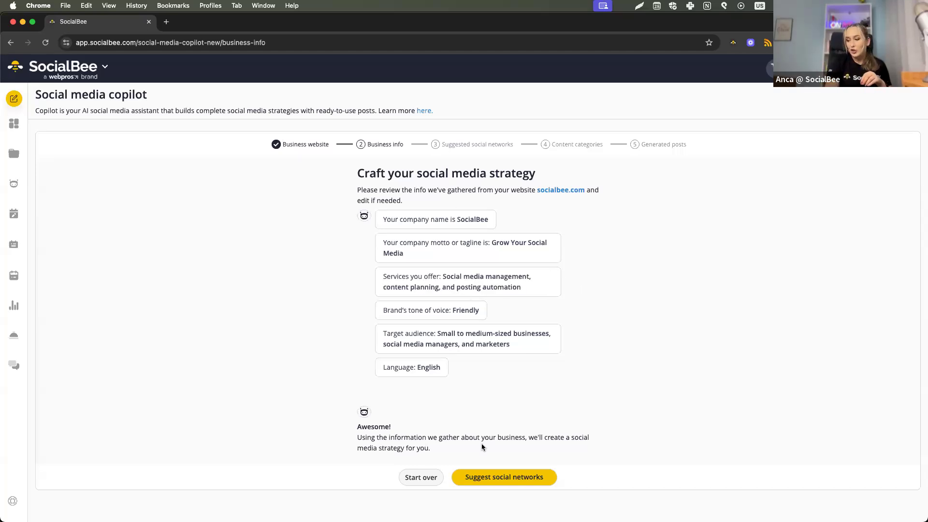
{"action": "left_click", "coordinate": [493, 478]}
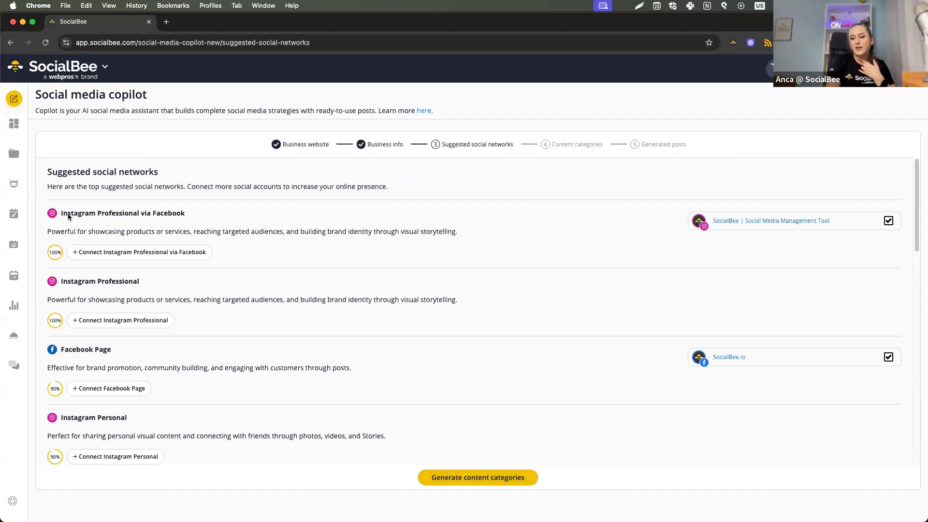
Review the description of Instagram Professional via Facebook and generate the content categories for the strategy.
{"action": "left_click_drag", "start_coordinate": [62, 231], "coordinate": [320, 231]}
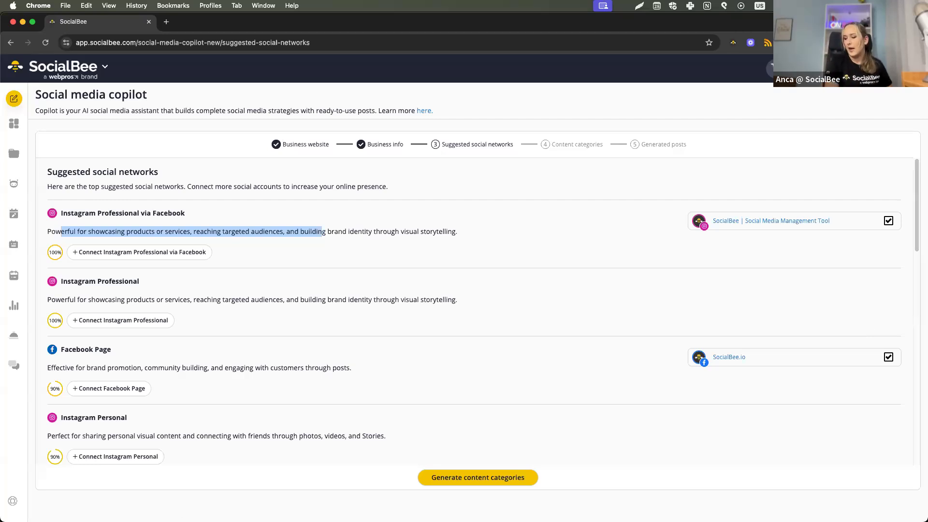
{"action": "left_click", "coordinate": [593, 421]}
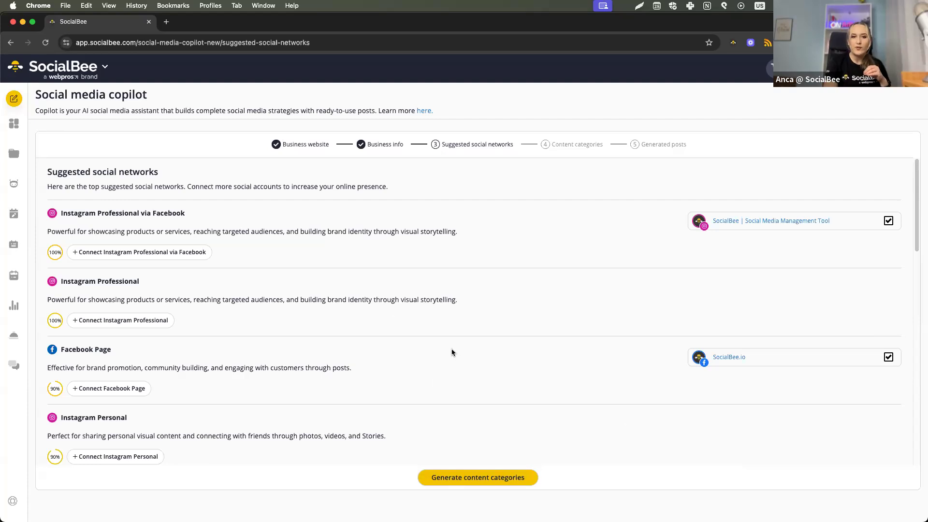
{"action": "left_click", "coordinate": [483, 483]}
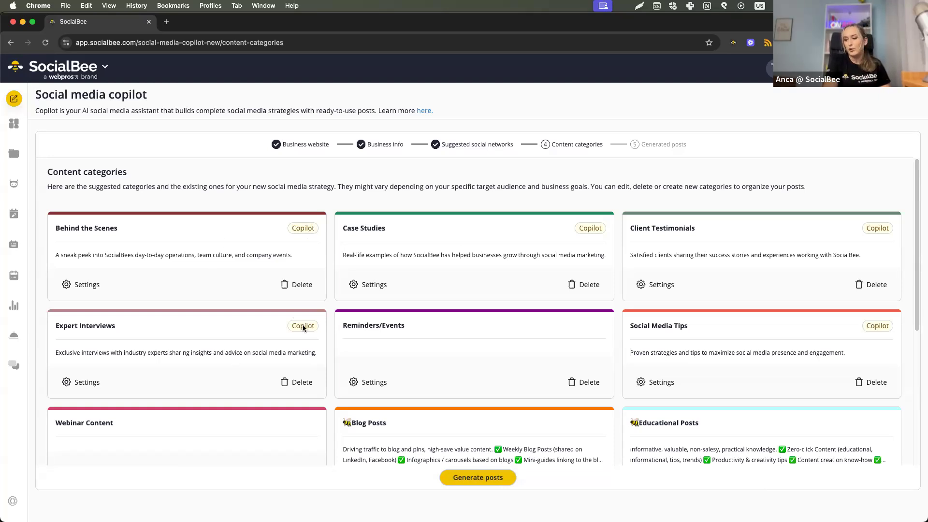
Look through the suggested and existing content categories and generate posts from them.
{"action": "scroll", "coordinate": [779, 322], "scroll_direction": "down", "scroll_amount": 5}
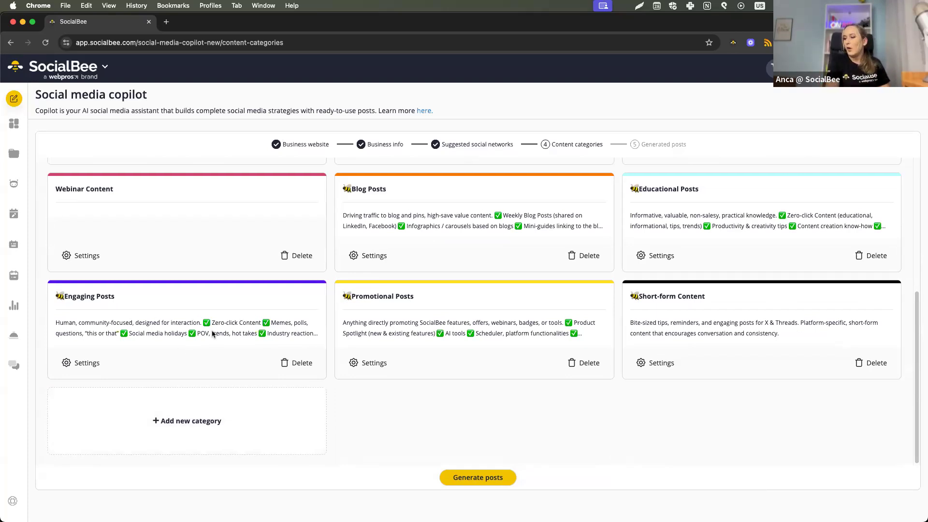
{"action": "scroll", "coordinate": [208, 333], "scroll_direction": "up", "scroll_amount": 5}
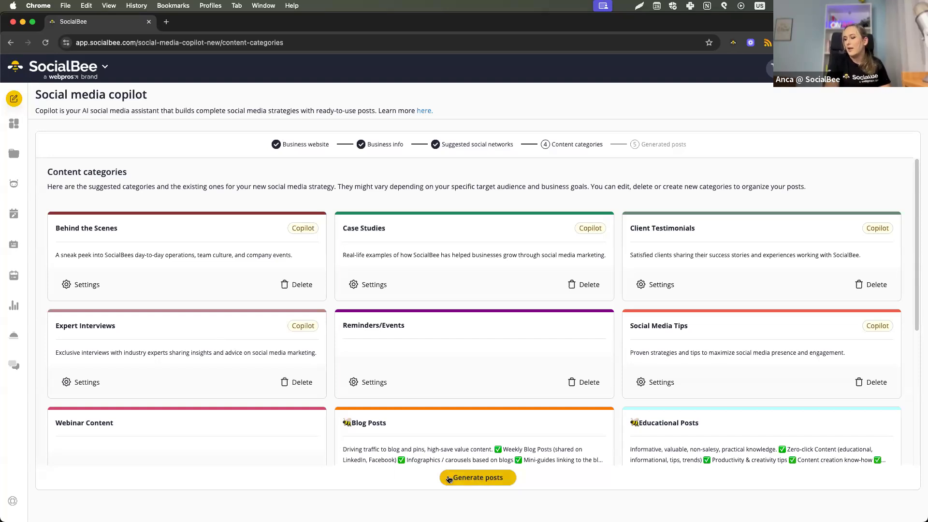
{"action": "left_click", "coordinate": [449, 480]}
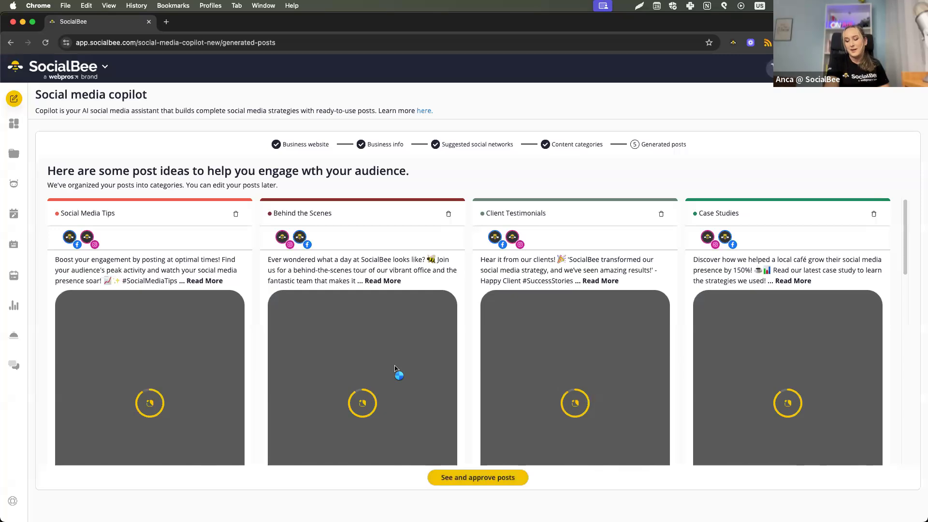
Look through the generated posts, delete the first Behind the Scenes post, and dismiss the image error notice.
{"action": "scroll", "coordinate": [395, 369], "scroll_direction": "down", "scroll_amount": 5}
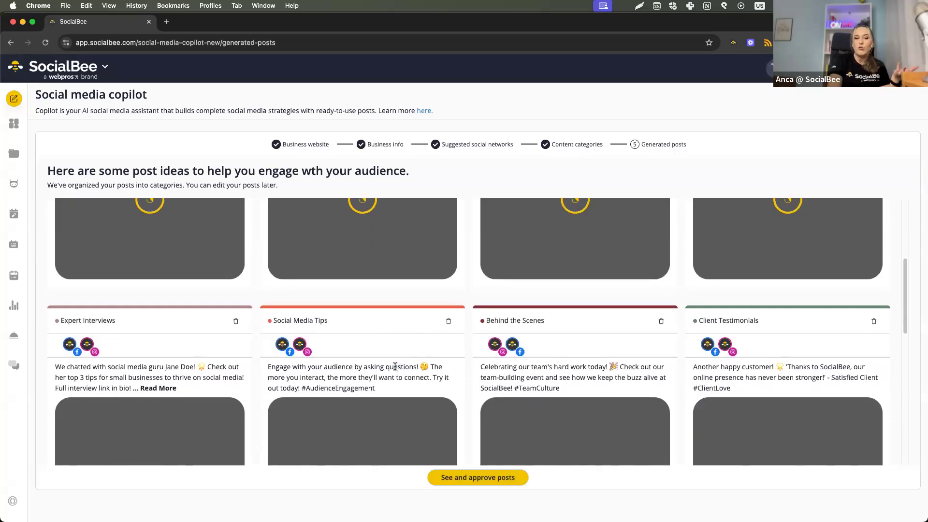
{"action": "scroll", "coordinate": [395, 369], "scroll_direction": "down", "scroll_amount": 5}
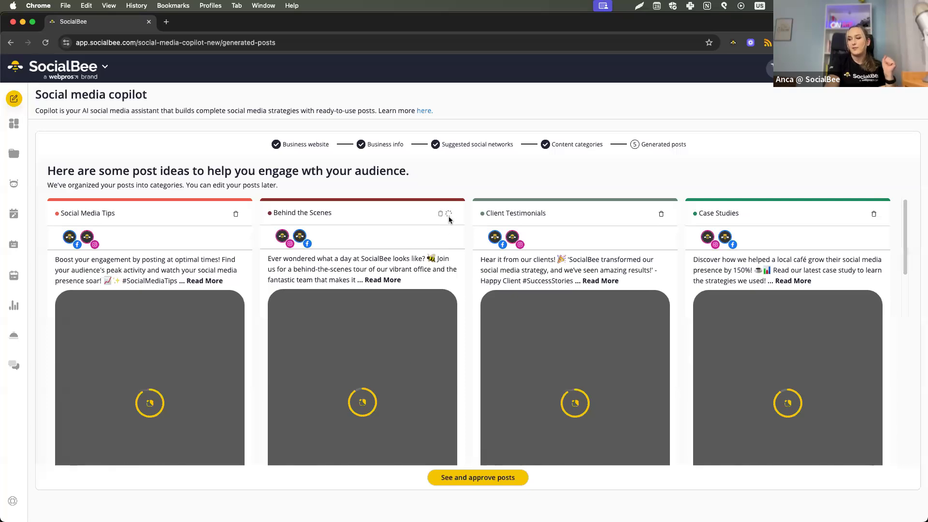
{"action": "left_click", "coordinate": [448, 214]}
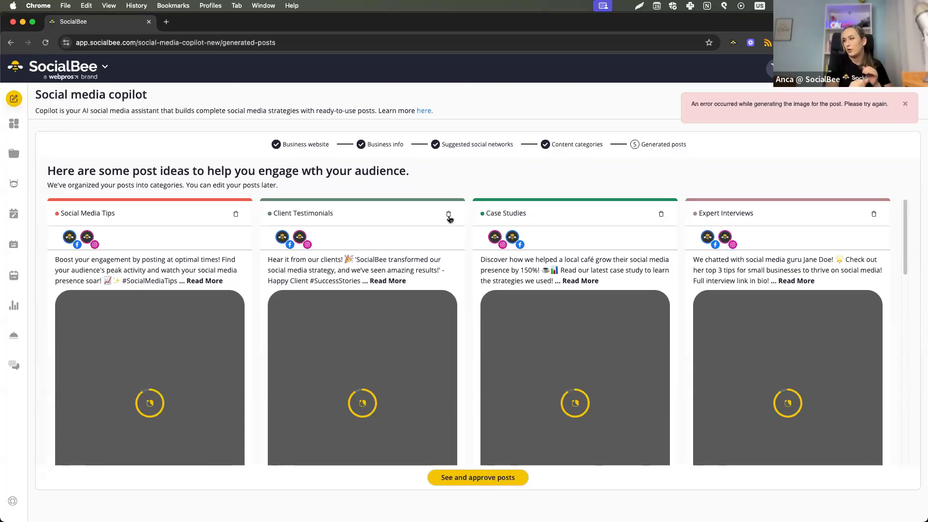
{"action": "left_click", "coordinate": [903, 105]}
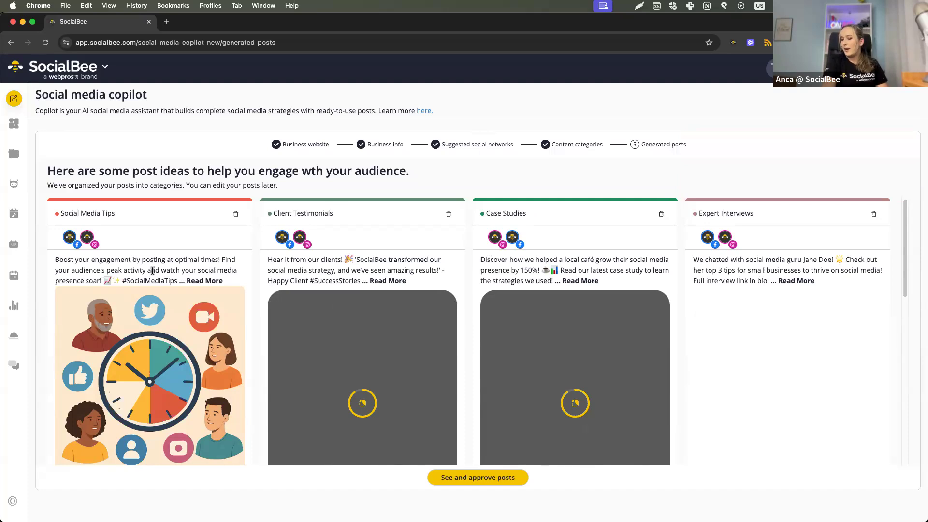
Look through the remaining generated posts and send them on to content approval.
{"action": "scroll", "coordinate": [146, 325], "scroll_direction": "down", "scroll_amount": 5}
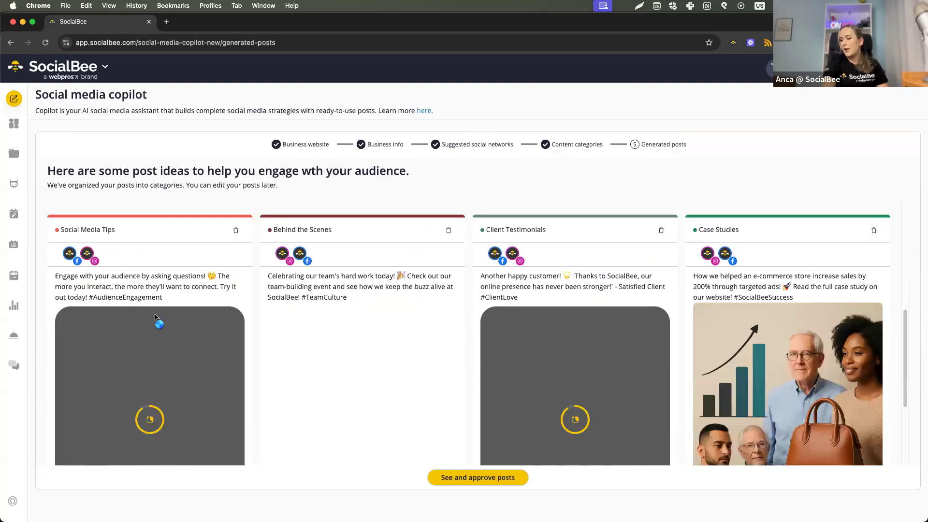
{"action": "scroll", "coordinate": [749, 328], "scroll_direction": "down", "scroll_amount": 2}
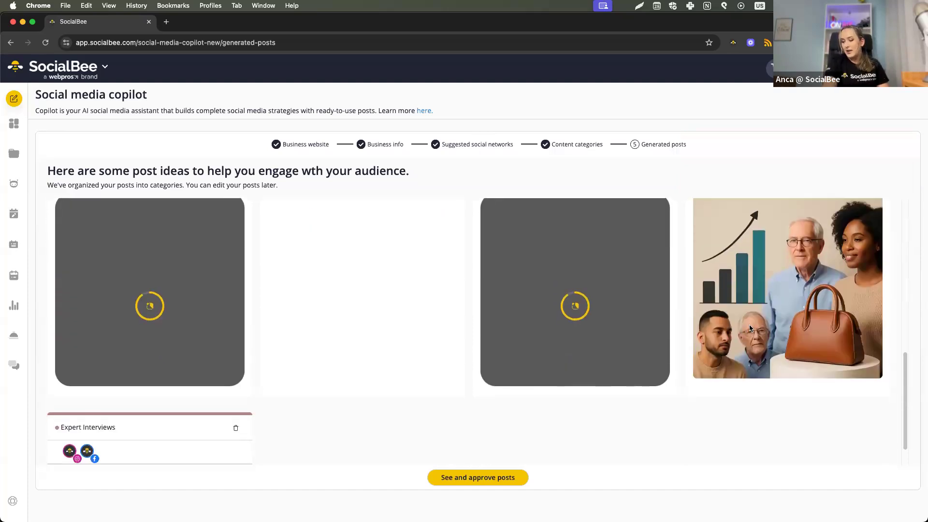
{"action": "scroll", "coordinate": [263, 314], "scroll_direction": "up", "scroll_amount": 3}
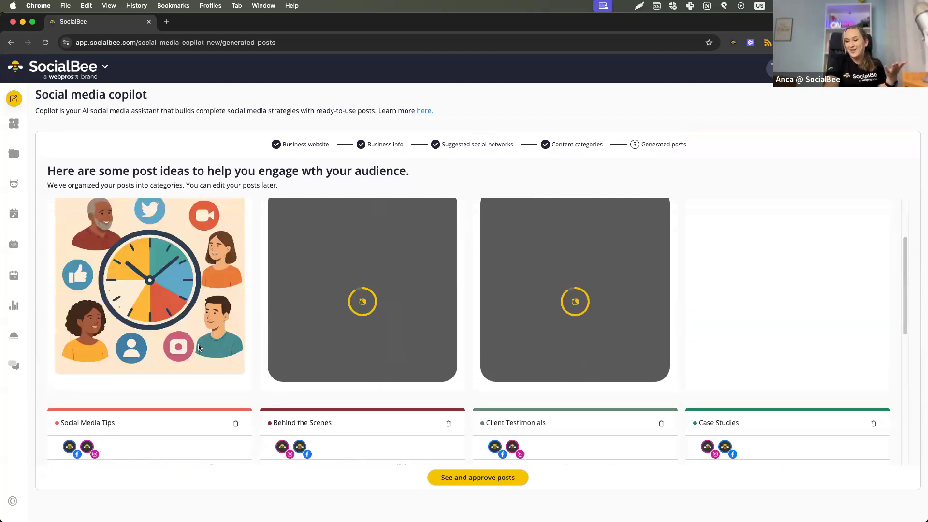
{"action": "scroll", "coordinate": [199, 347], "scroll_direction": "up", "scroll_amount": 3}
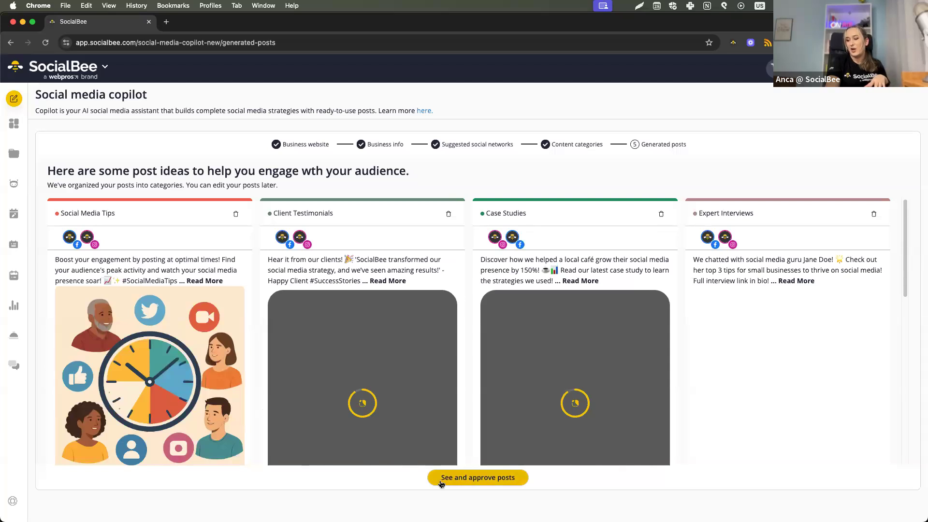
{"action": "left_click", "coordinate": [477, 481]}
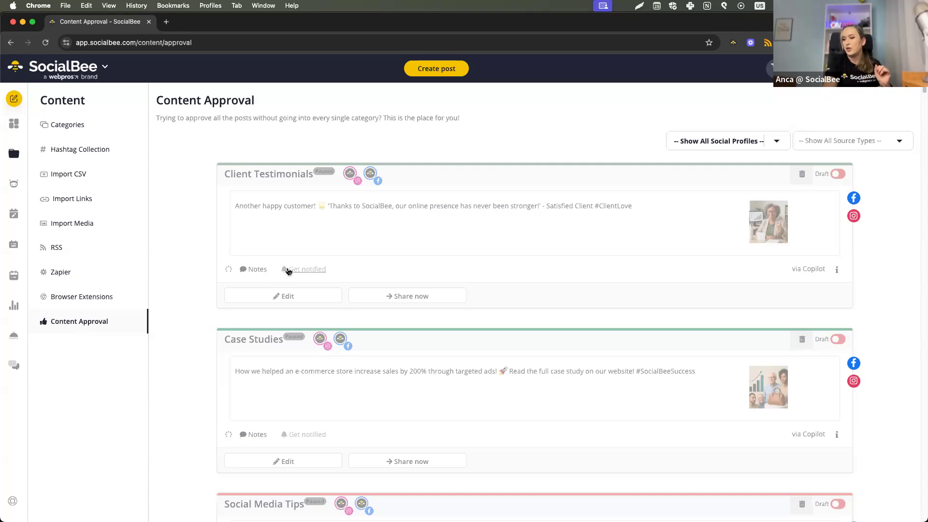
Open the notes of the first Client Testimonials post, and switch the post to approved and back to draft.
{"action": "left_click", "coordinate": [248, 269]}
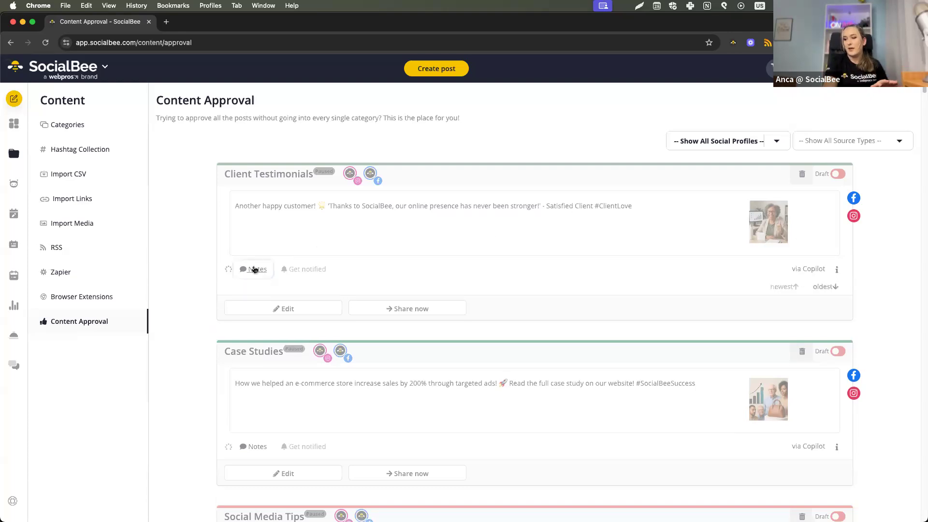
{"action": "left_click", "coordinate": [833, 177]}
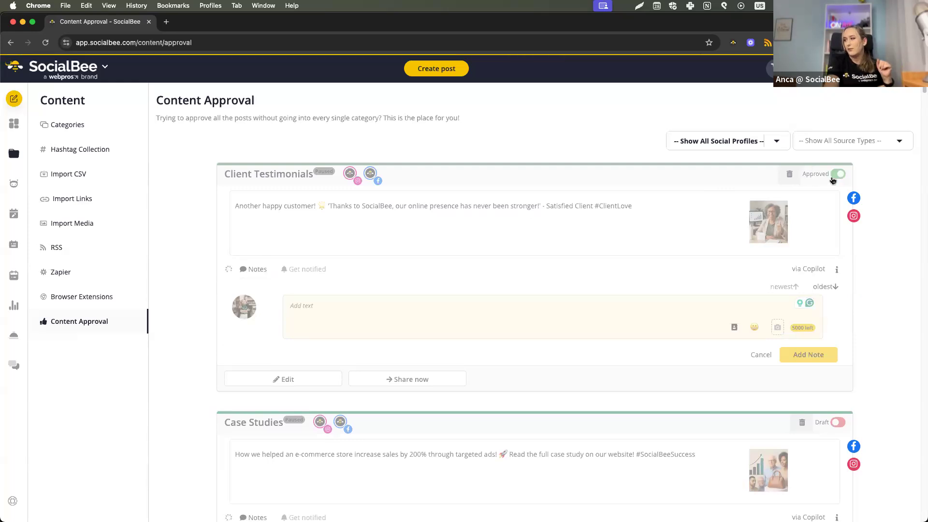
{"action": "left_click", "coordinate": [833, 179]}
Start a note on the Client Testimonials post by mentioning the team member responsible for updating it.
{"action": "left_click", "coordinate": [349, 315]}
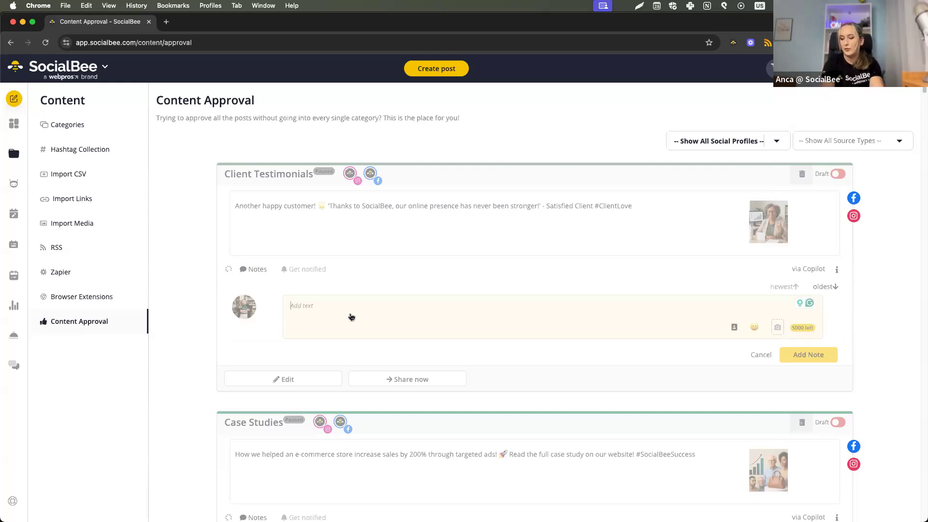
{"action": "type", "text": "@a"}
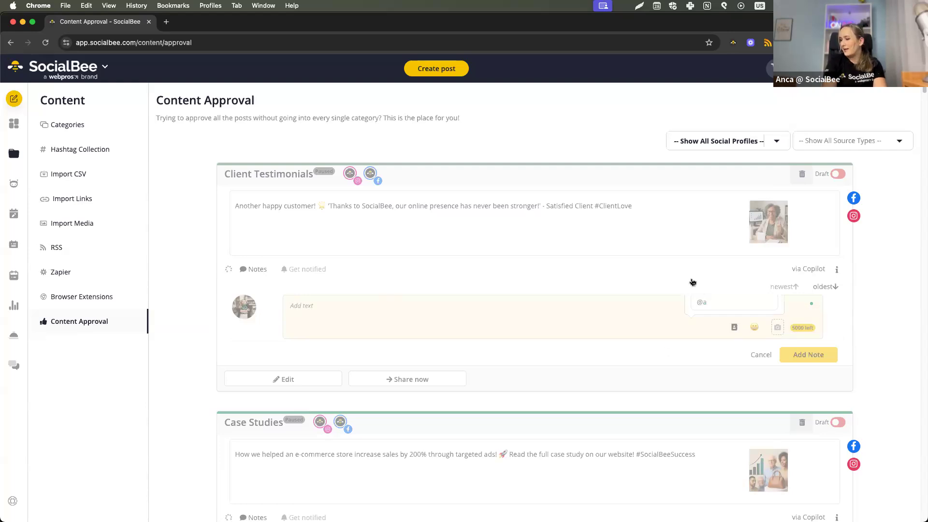
{"action": "type", "text": "nd"}
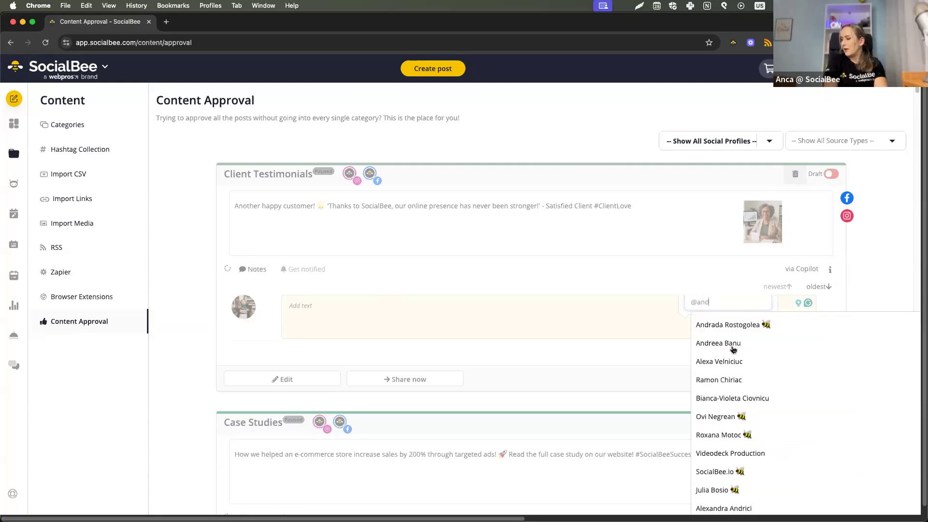
{"action": "left_click", "coordinate": [720, 343]}
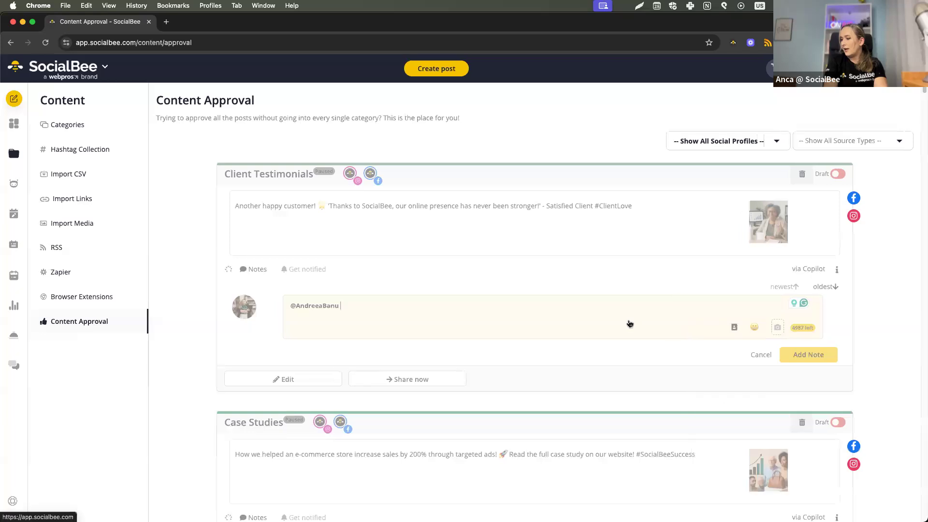
Ask in the note to update the post with the named client's testimonial and pic and then include in the scheduling, and add the note.
{"action": "type", "text": "can you p"}
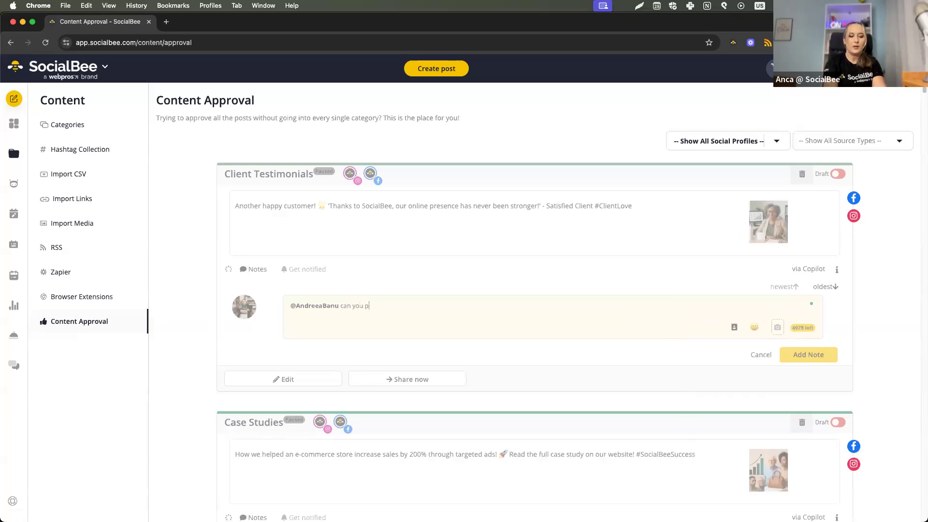
{"action": "type", "text": "lease update this with Ni"}
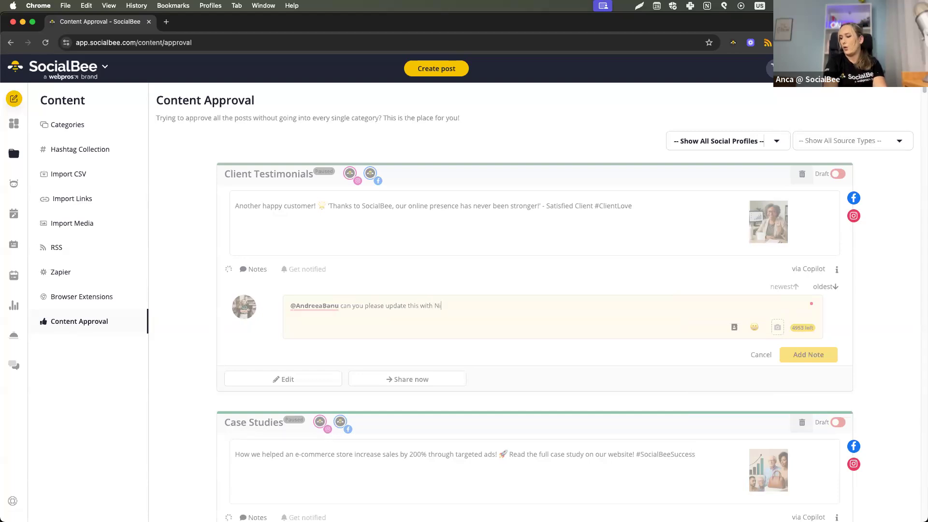
{"action": "type", "text": "cole's "}
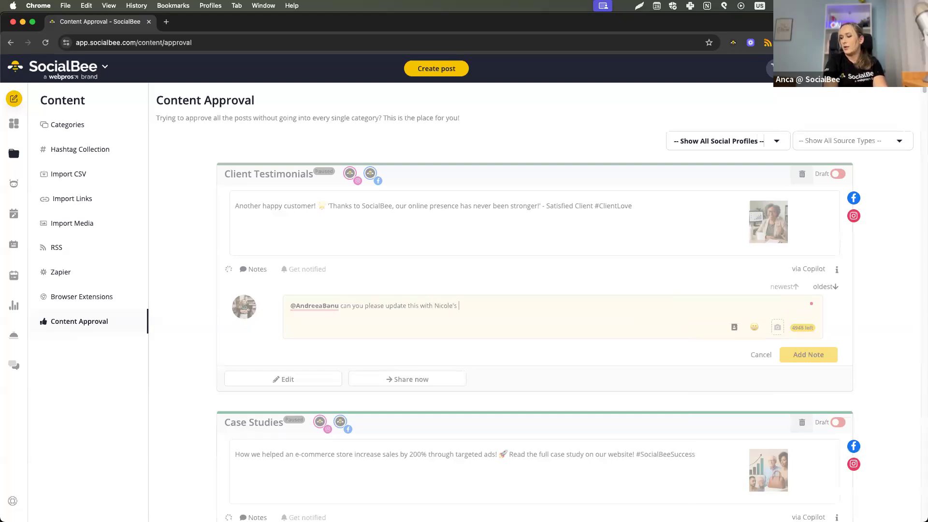
{"action": "type", "text": "testimoni"}
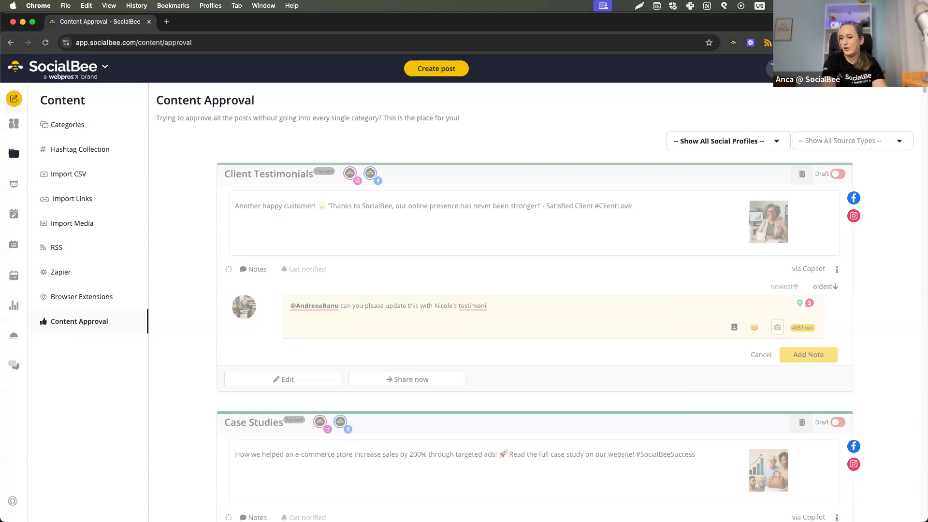
{"action": "type", "text": "al a"}
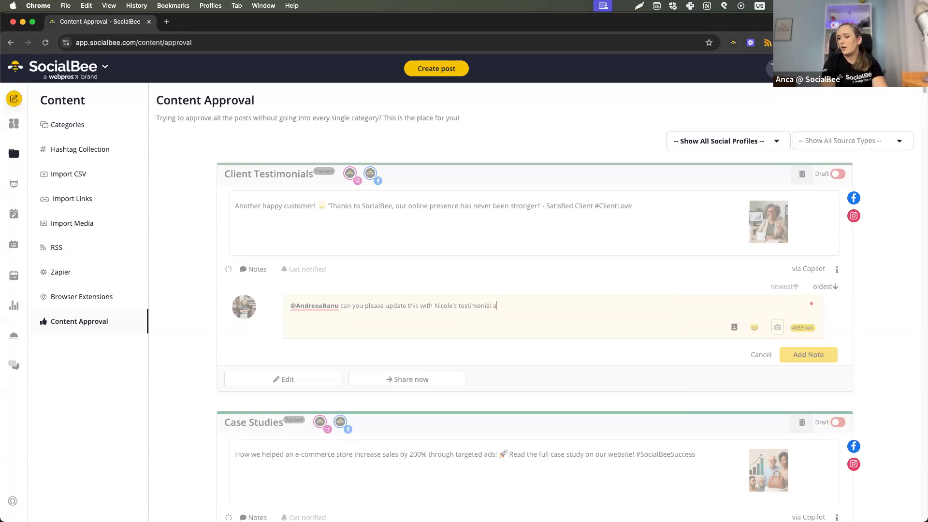
{"action": "type", "text": "nd pic "}
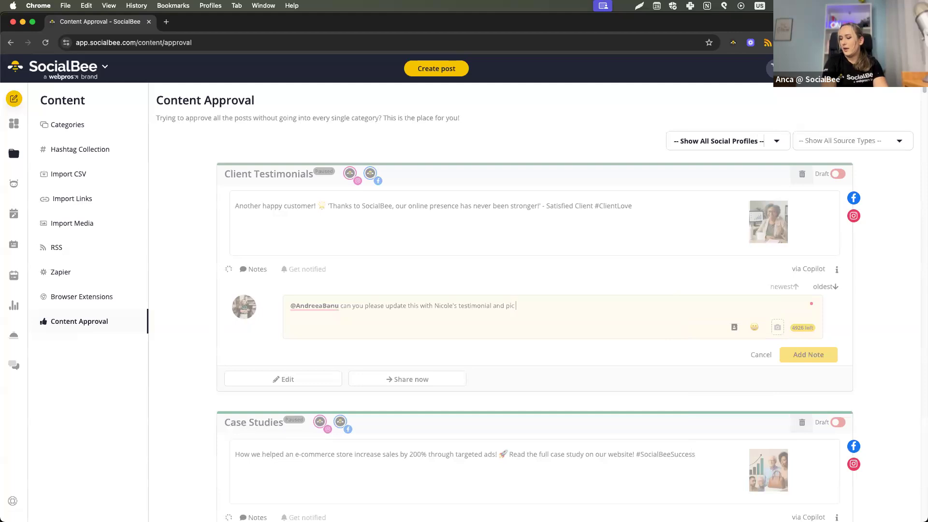
{"action": "type", "text": "and then inclu"}
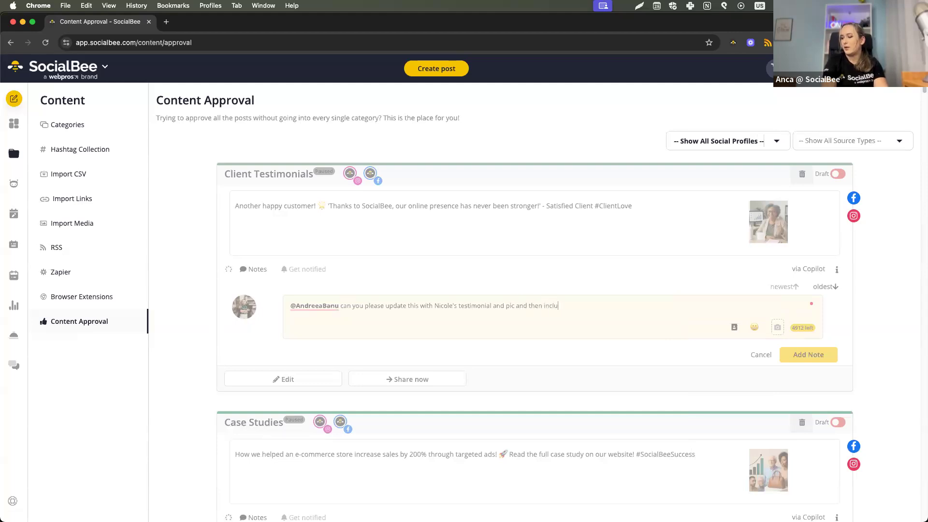
{"action": "type", "text": "de in the"}
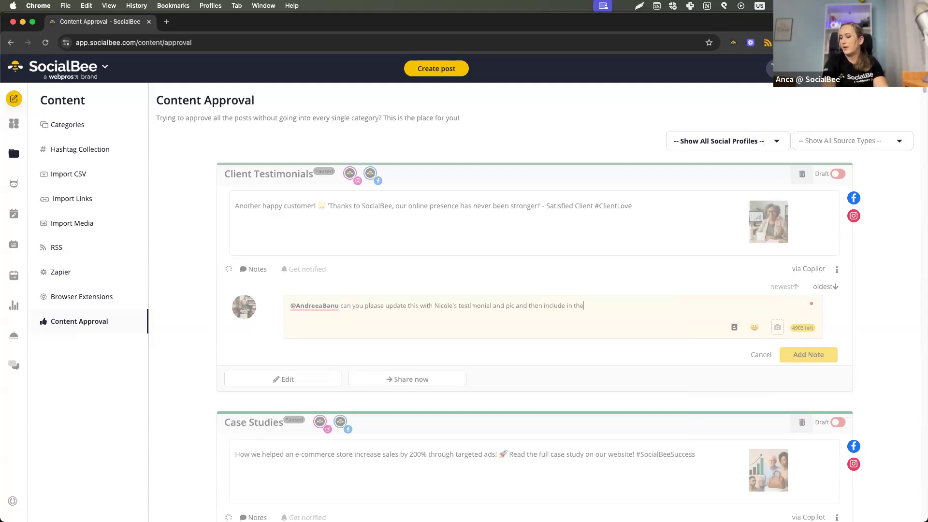
{"action": "type", "text": " scheduling"}
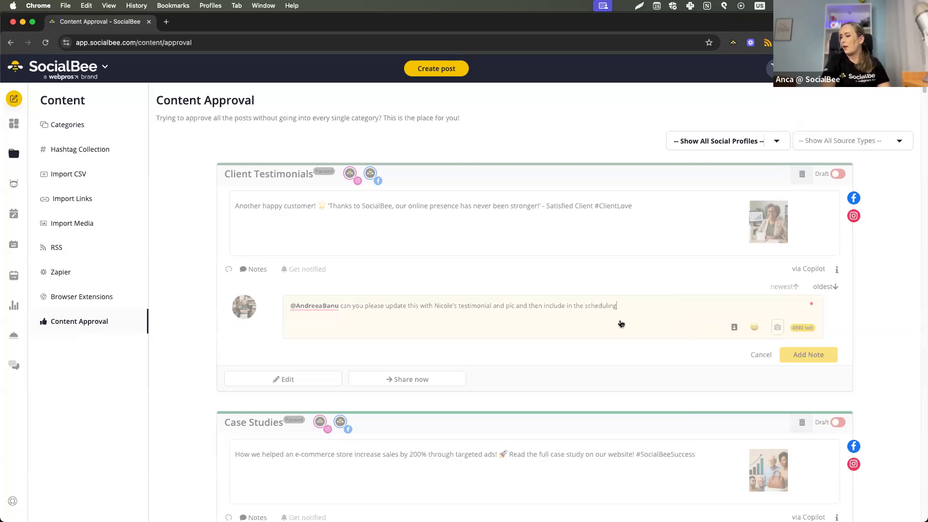
{"action": "left_click", "coordinate": [829, 362]}
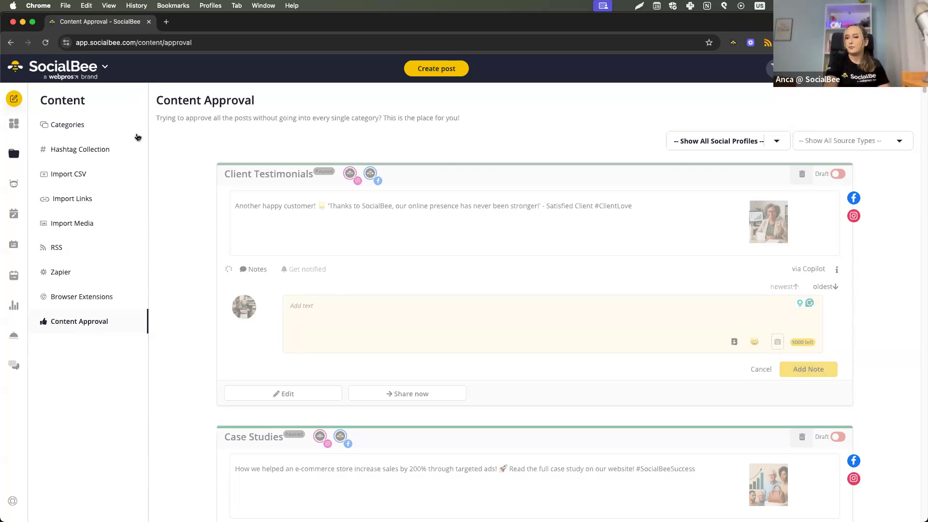
View the content categories and look over the connected social accounts and connectable networks on the dashboard.
{"action": "left_click", "coordinate": [30, 131]}
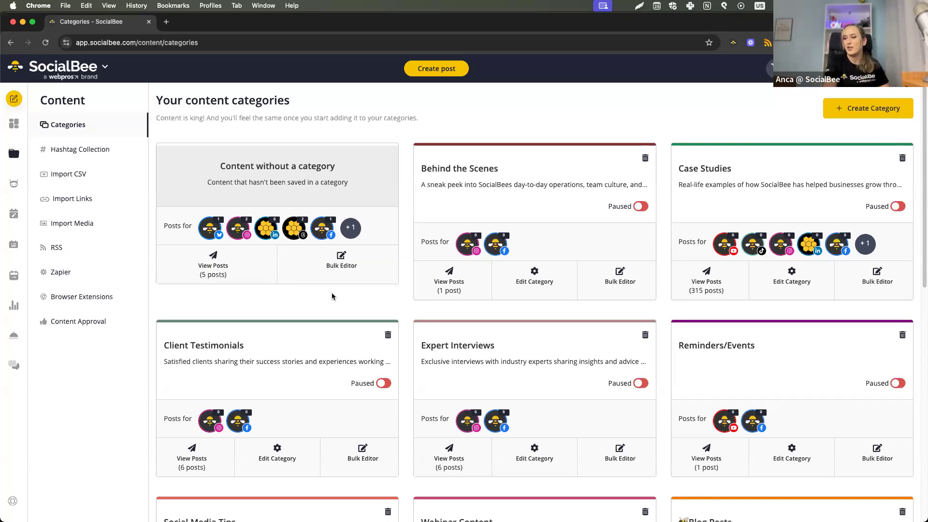
{"action": "left_click", "coordinate": [13, 124]}
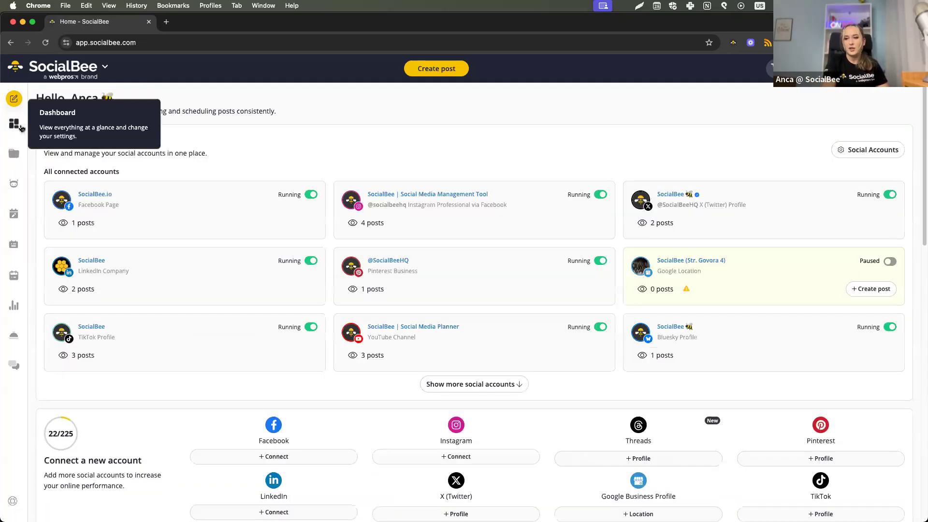
{"action": "scroll", "coordinate": [193, 212], "scroll_direction": "down", "scroll_amount": 7}
{"action": "scroll", "coordinate": [190, 216], "scroll_direction": "up", "scroll_amount": 2}
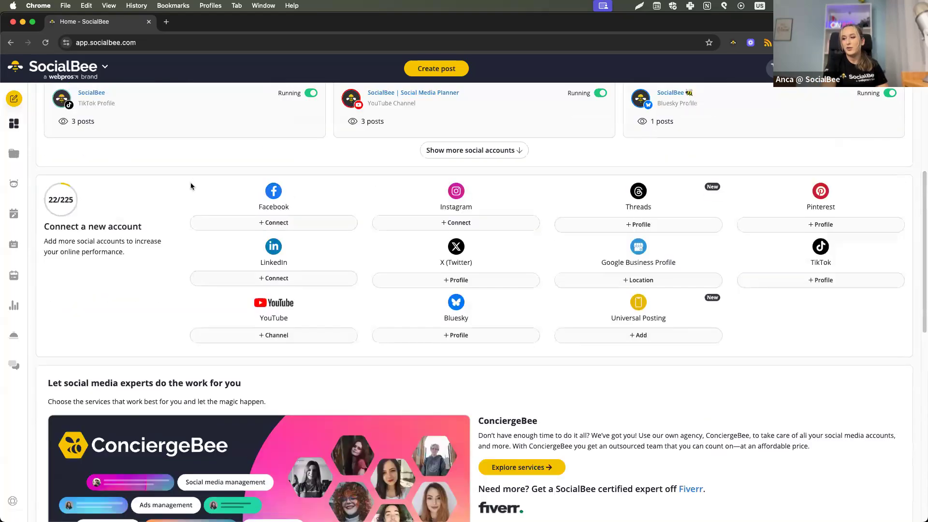
View the universal posting account form, cancel it, and open the page for managing the social accounts.
{"action": "left_click", "coordinate": [600, 335]}
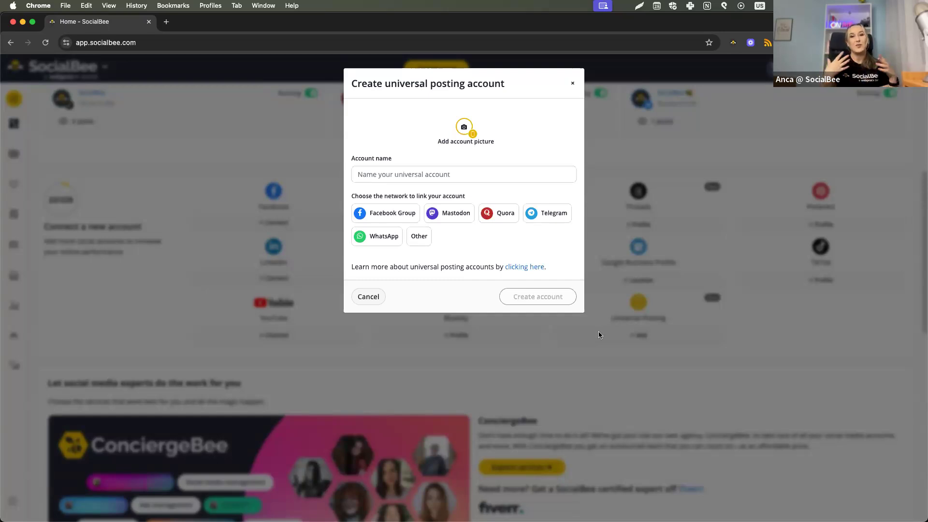
{"action": "left_click", "coordinate": [361, 297]}
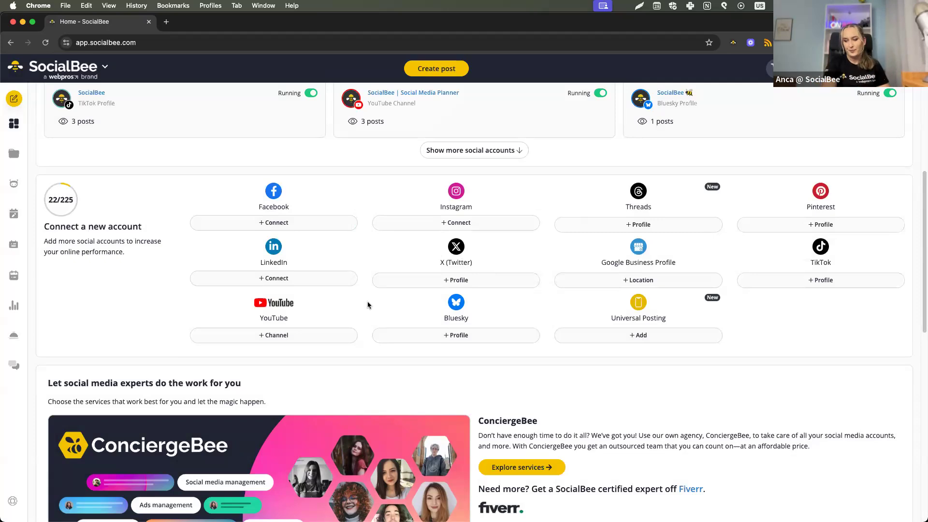
{"action": "scroll", "coordinate": [363, 300], "scroll_direction": "up", "scroll_amount": 5}
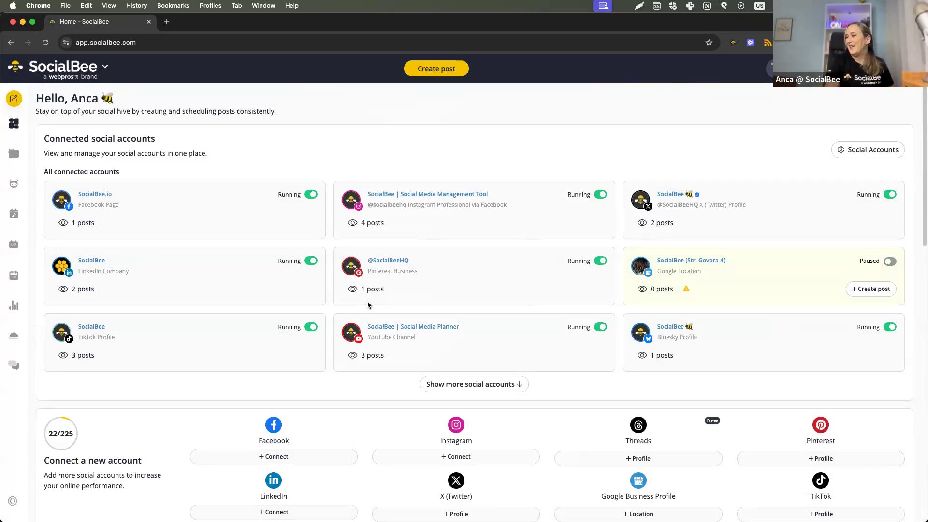
{"action": "left_click", "coordinate": [841, 157]}
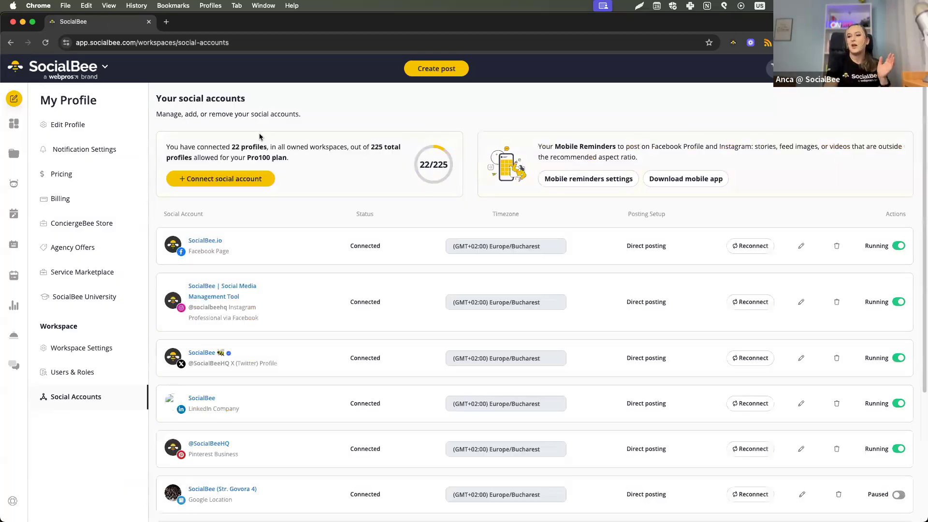
Return to the content categories by way of the dashboard and look through all of them.
{"action": "left_click", "coordinate": [9, 126]}
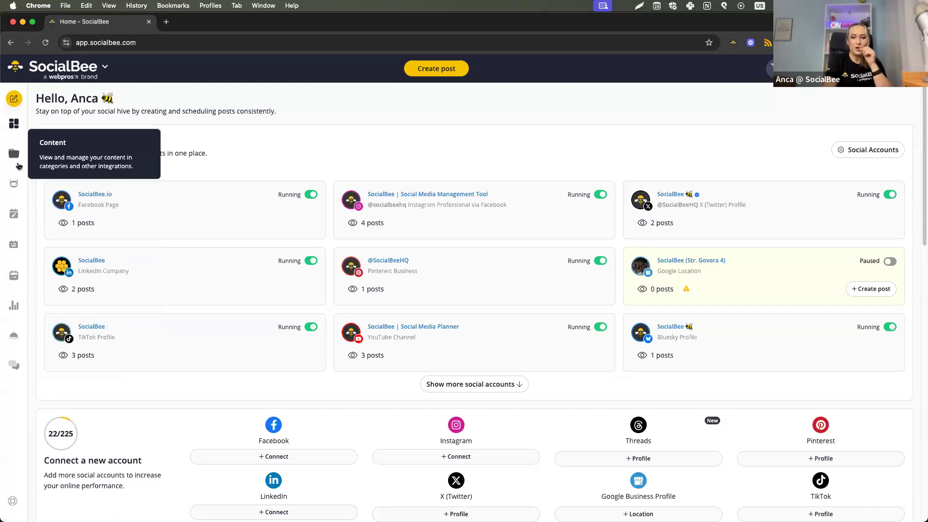
{"action": "left_click", "coordinate": [18, 166]}
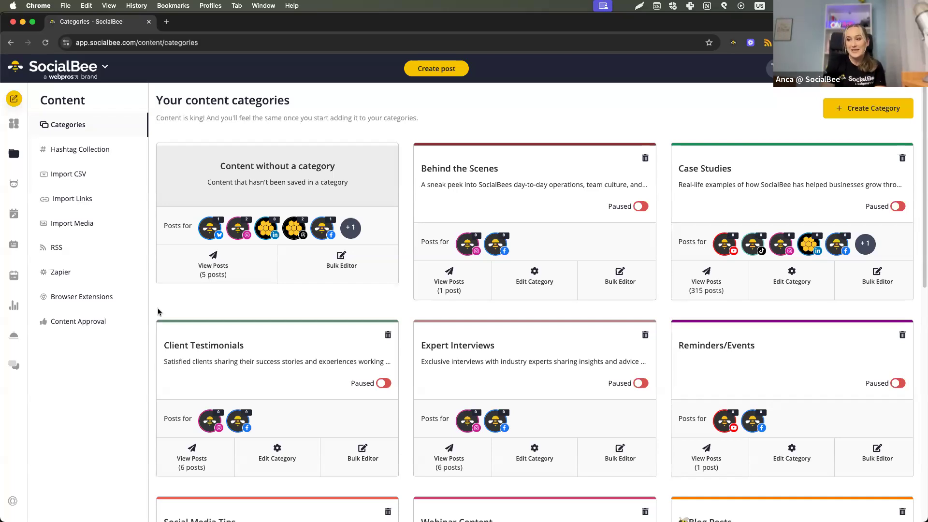
{"action": "scroll", "coordinate": [159, 312], "scroll_direction": "down", "scroll_amount": 5}
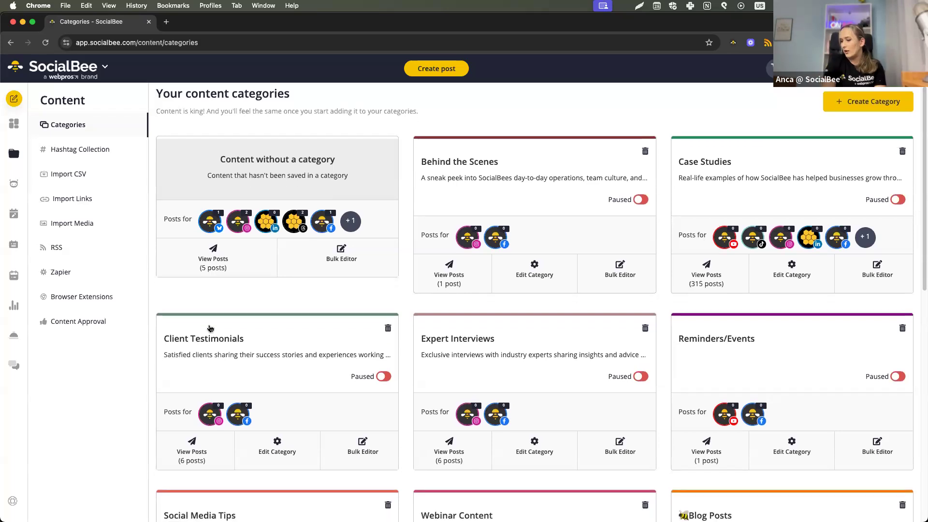
{"action": "scroll", "coordinate": [312, 357], "scroll_direction": "down", "scroll_amount": 4}
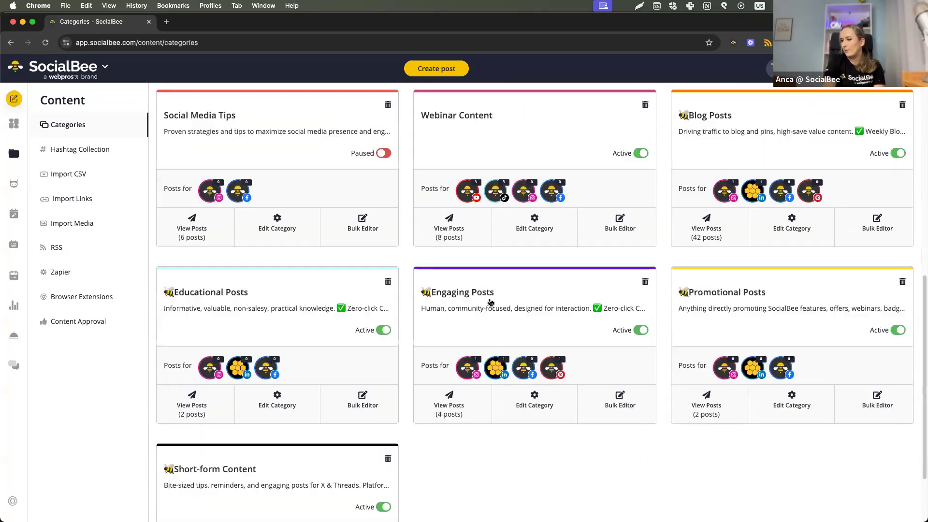
{"action": "scroll", "coordinate": [717, 201], "scroll_direction": "up", "scroll_amount": 2}
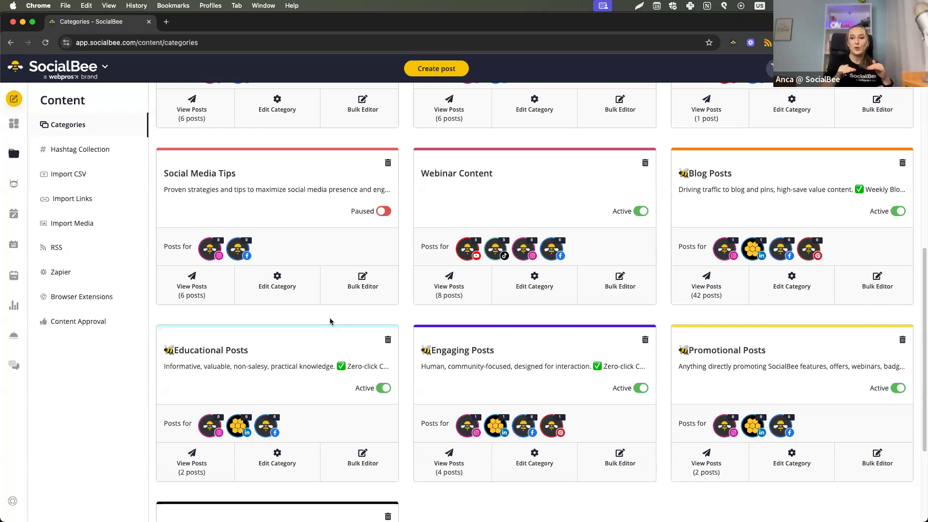
Edit the Blog Posts category, switch on re-queue after posting in its default settings, view its URL settings, and close without saving.
{"action": "left_click", "coordinate": [800, 287]}
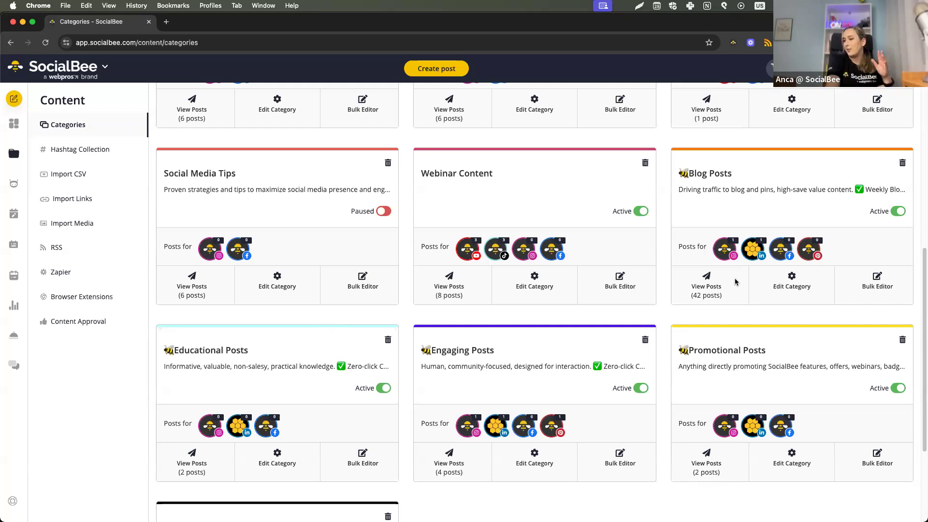
{"action": "left_click", "coordinate": [447, 129]}
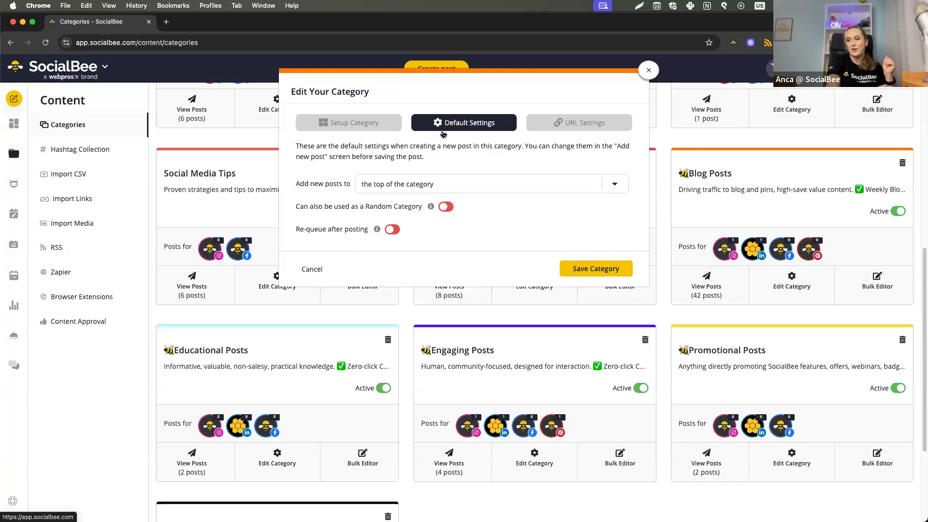
{"action": "left_click", "coordinate": [393, 230]}
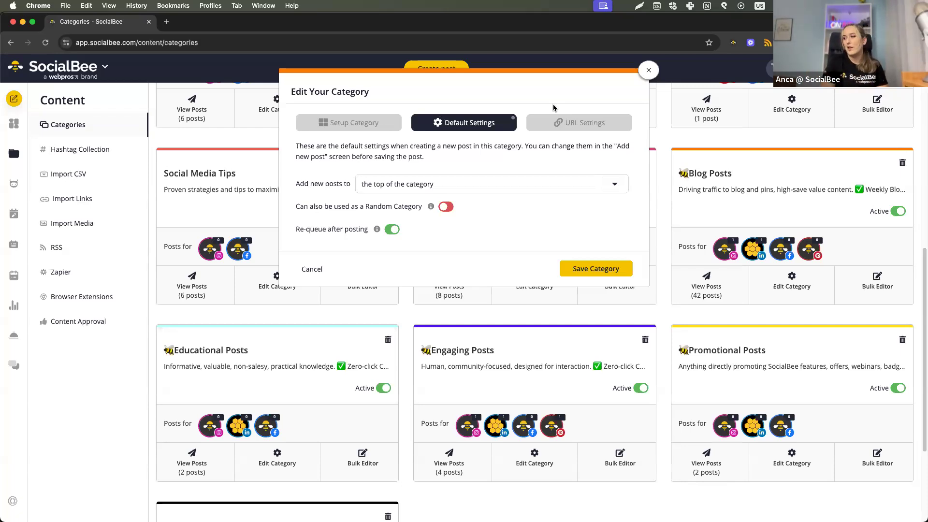
{"action": "left_click", "coordinate": [557, 118]}
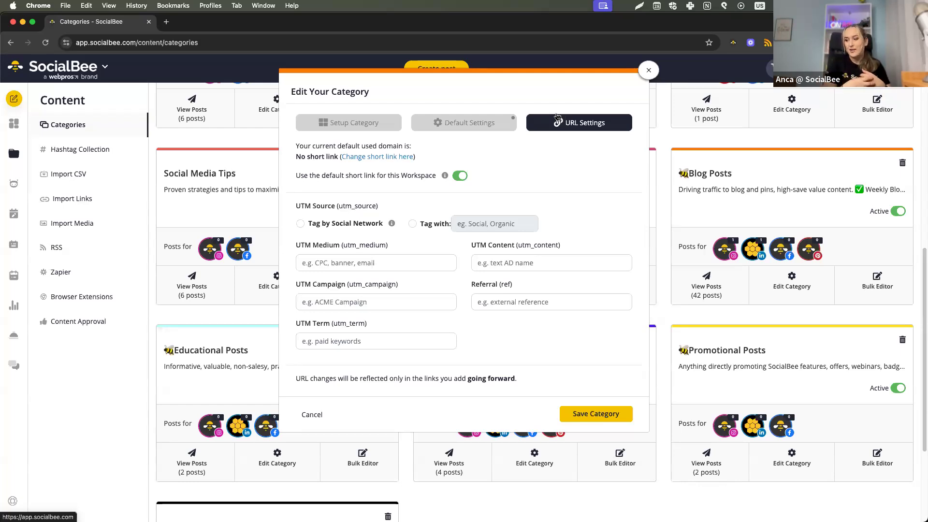
{"action": "left_click", "coordinate": [649, 71]}
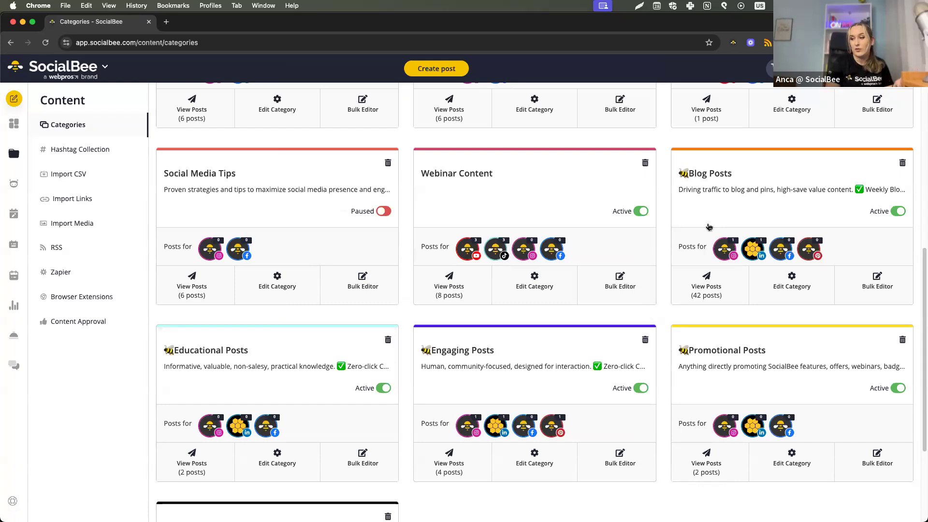
Open the content without a category and look through its existing posts down to the approved birthday posts.
{"action": "scroll", "coordinate": [709, 227], "scroll_direction": "up", "scroll_amount": 7}
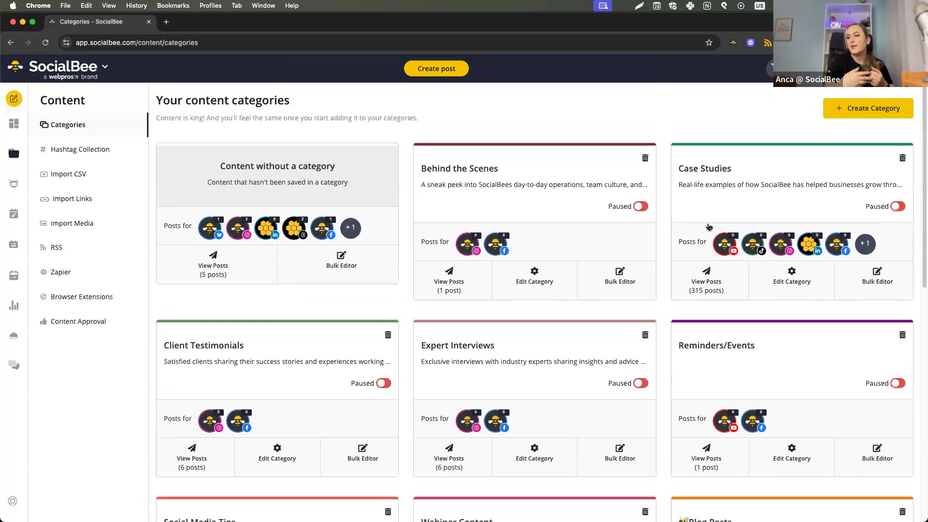
{"action": "left_click", "coordinate": [254, 185]}
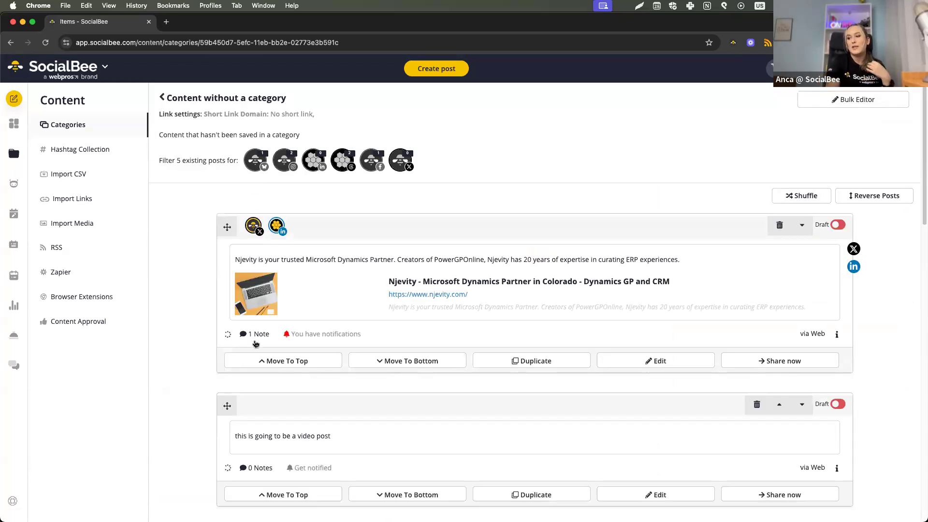
{"action": "scroll", "coordinate": [271, 357], "scroll_direction": "down", "scroll_amount": 1}
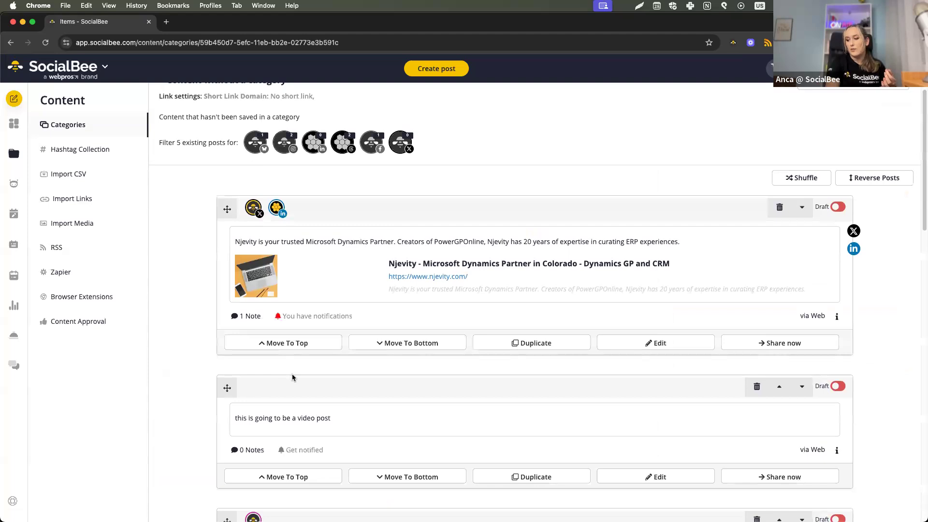
{"action": "scroll", "coordinate": [292, 377], "scroll_direction": "down", "scroll_amount": 5}
{"action": "scroll", "coordinate": [303, 349], "scroll_direction": "down", "scroll_amount": 6}
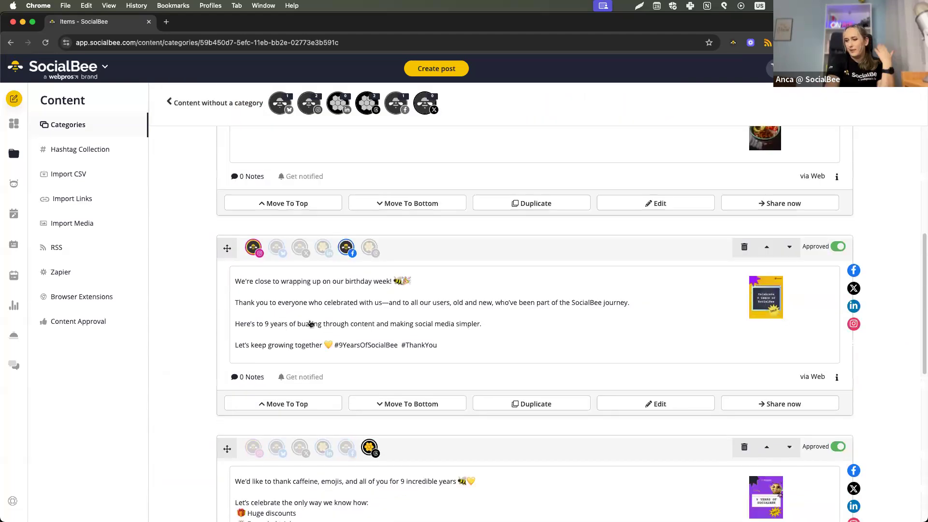
{"action": "left_click", "coordinate": [311, 324]}
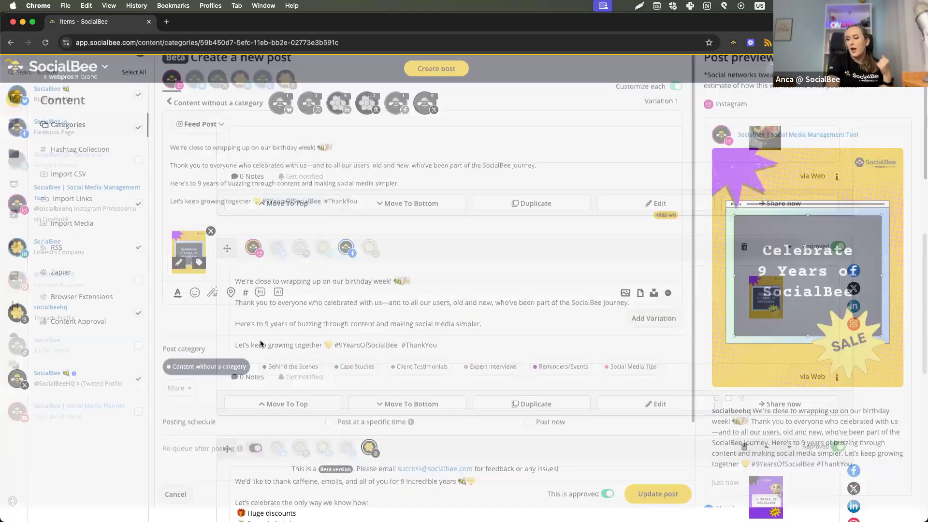
{"action": "left_click", "coordinate": [363, 419]}
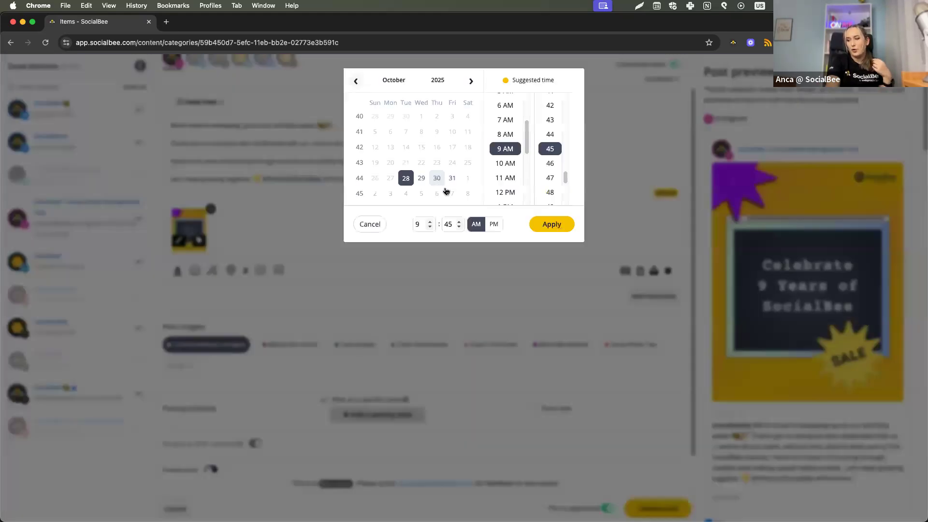
{"action": "left_click", "coordinate": [441, 183]}
{"action": "left_click", "coordinate": [552, 227]}
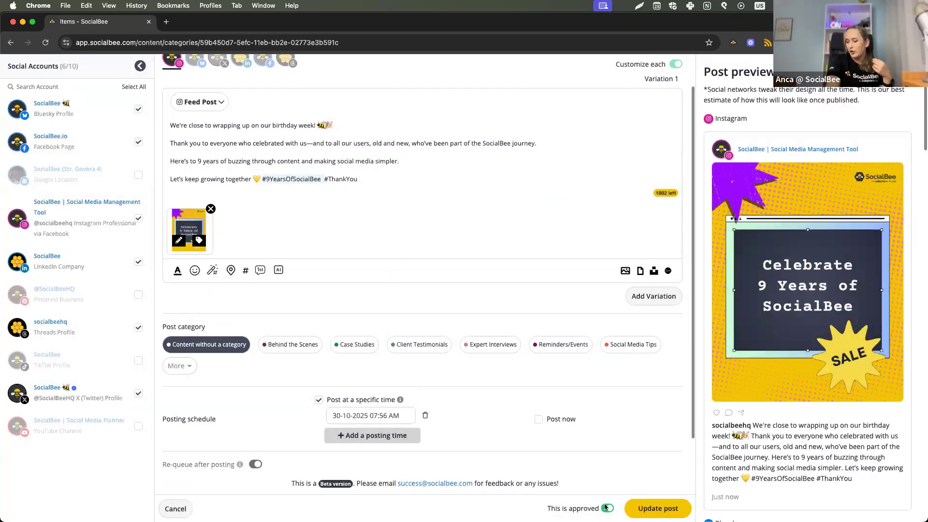
{"action": "left_click", "coordinate": [607, 508]}
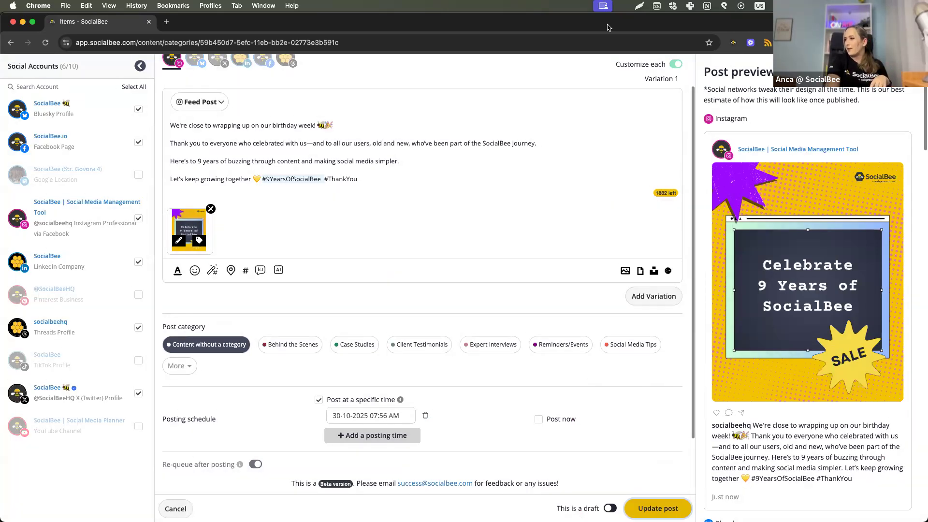
{"action": "key", "text": "Escape"}
{"action": "left_click", "coordinate": [552, 323]}
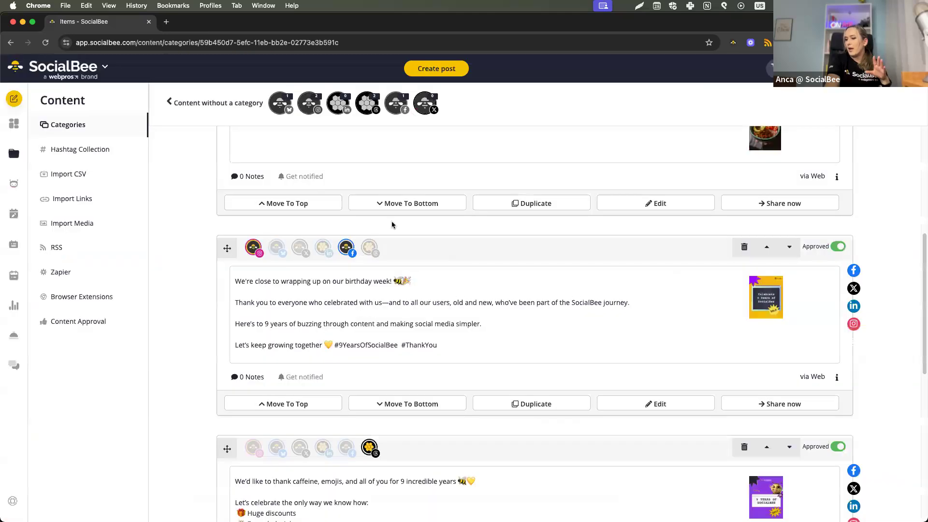
Return to the content categories, view the hashtag collections, and open the RSS feeds.
{"action": "left_click", "coordinate": [122, 131]}
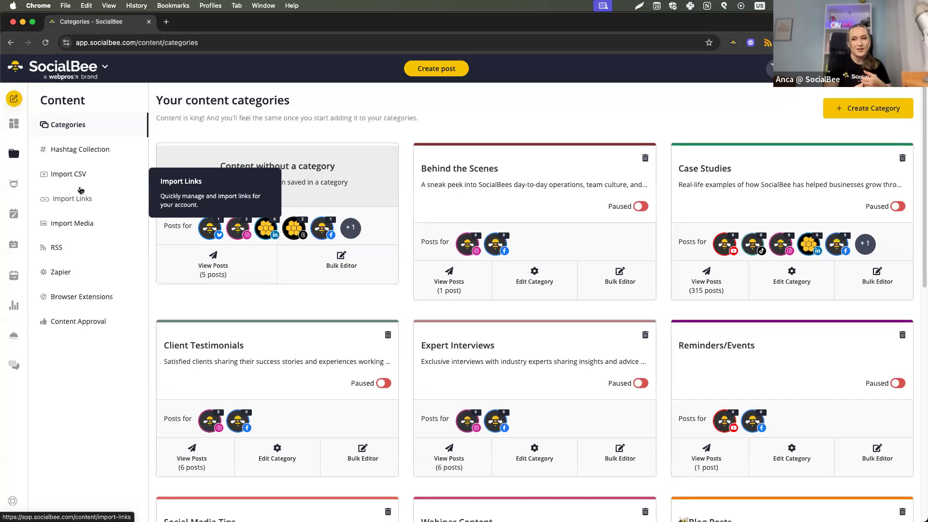
{"action": "left_click", "coordinate": [94, 152]}
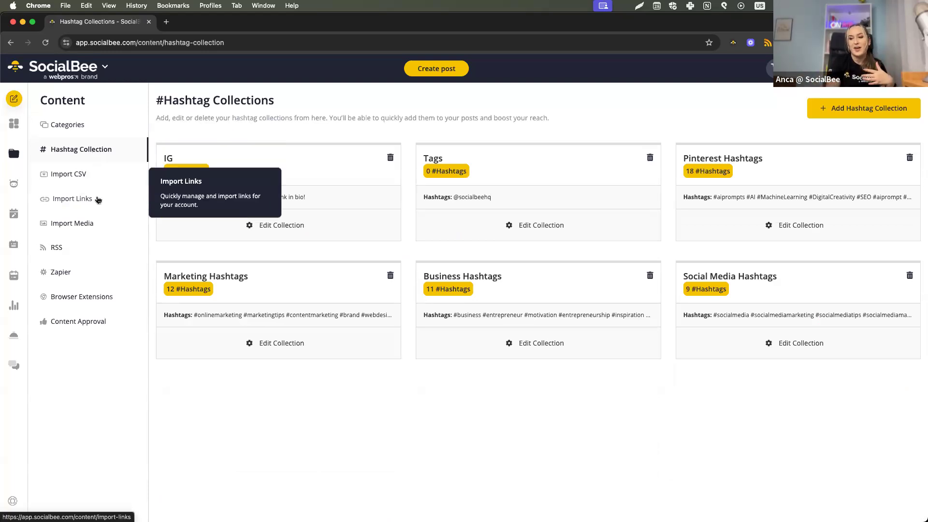
{"action": "left_click", "coordinate": [102, 254]}
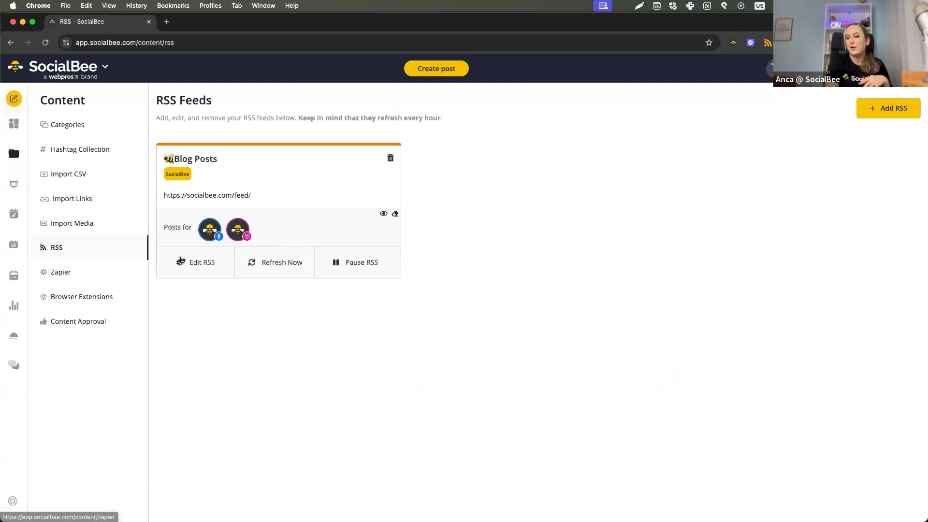
View the Blog Posts feed's definition and preview, close it unchanged, and go back to the content categories by way of content approval.
{"action": "left_click", "coordinate": [180, 261]}
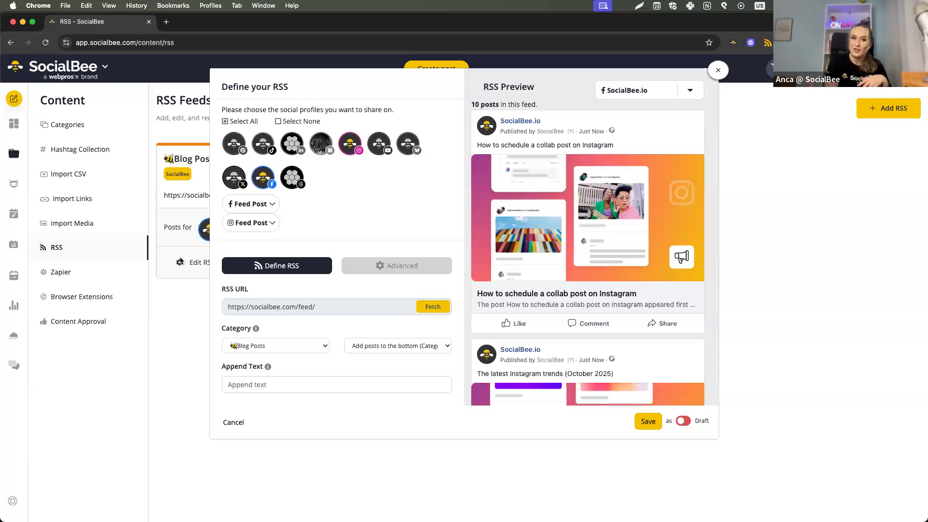
{"action": "left_click", "coordinate": [206, 468]}
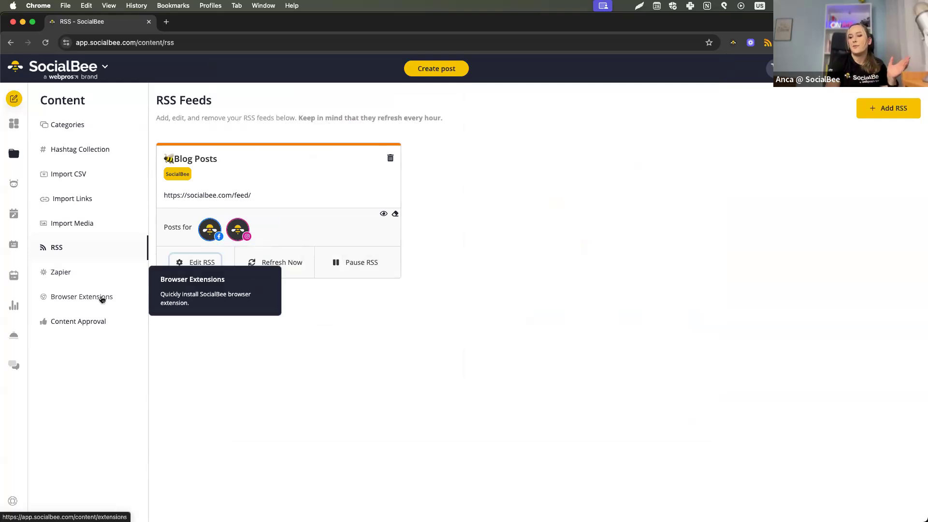
{"action": "left_click", "coordinate": [97, 333]}
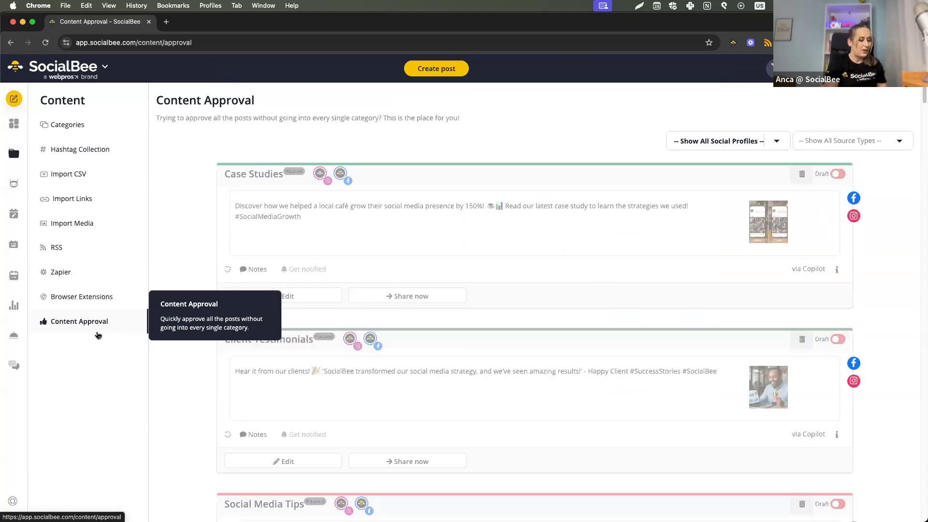
{"action": "left_click", "coordinate": [45, 121]}
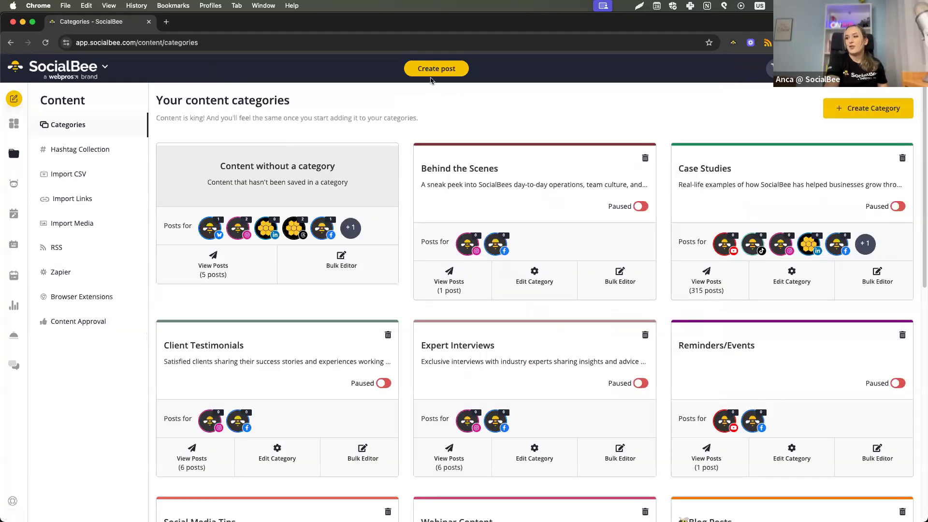
Start a new post, enter some placeholder text as its caption, and clear the caption again.
{"action": "left_click", "coordinate": [435, 70]}
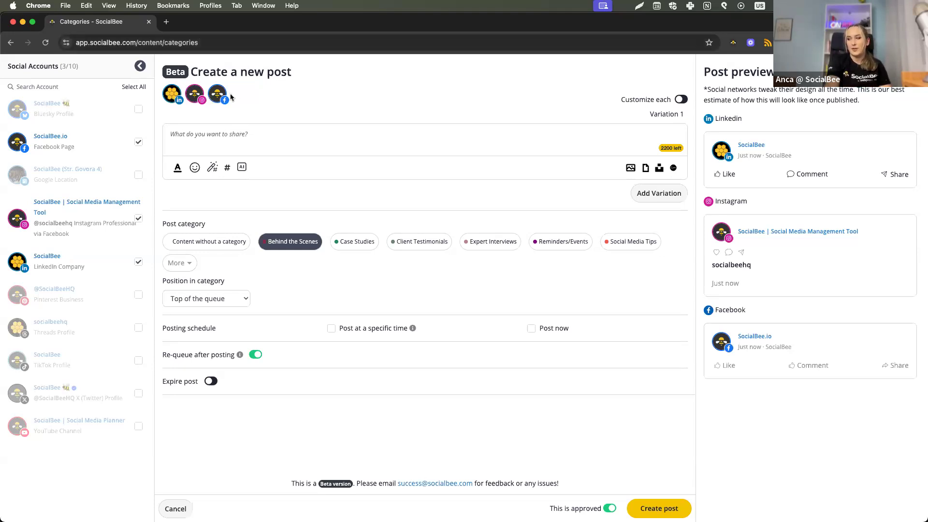
{"action": "left_click", "coordinate": [331, 137]}
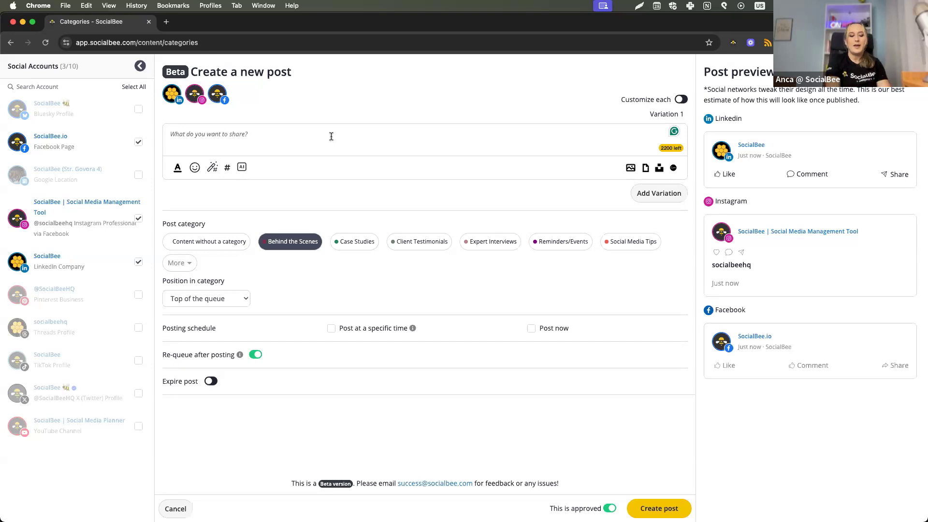
{"action": "type", "text": "jf;oiadjidrhgouhslgdhffslghdsflihgldsiuhglsiduhglisdhuyglisduhfglsidfuhgslfihuiuh"}
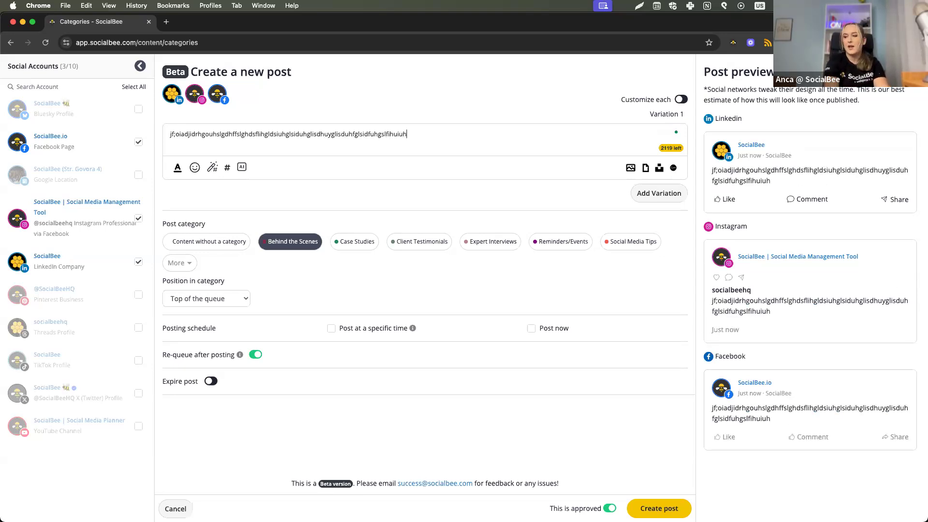
{"action": "key", "text": "super+a"}
{"action": "key", "text": "BackSpace"}
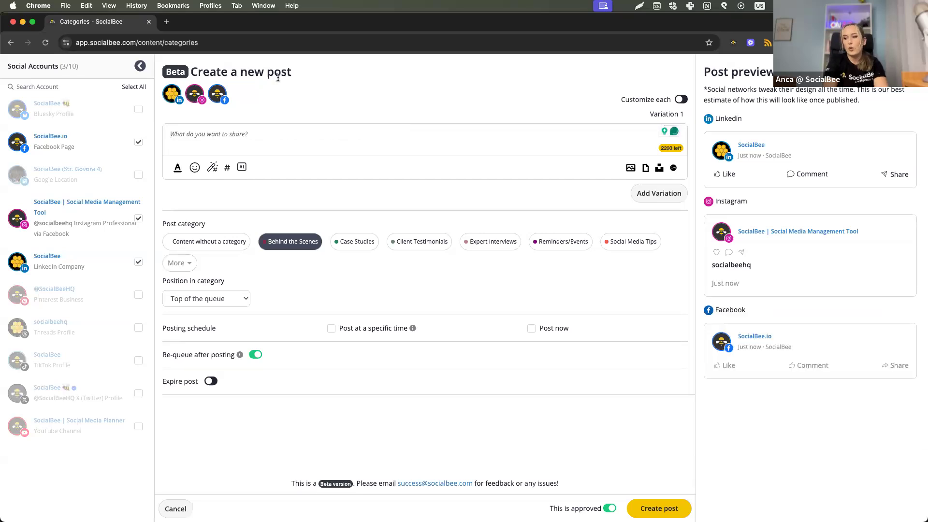
Open the AI caption generator for the post and look through all of its prompt template groups.
{"action": "left_click", "coordinate": [241, 168]}
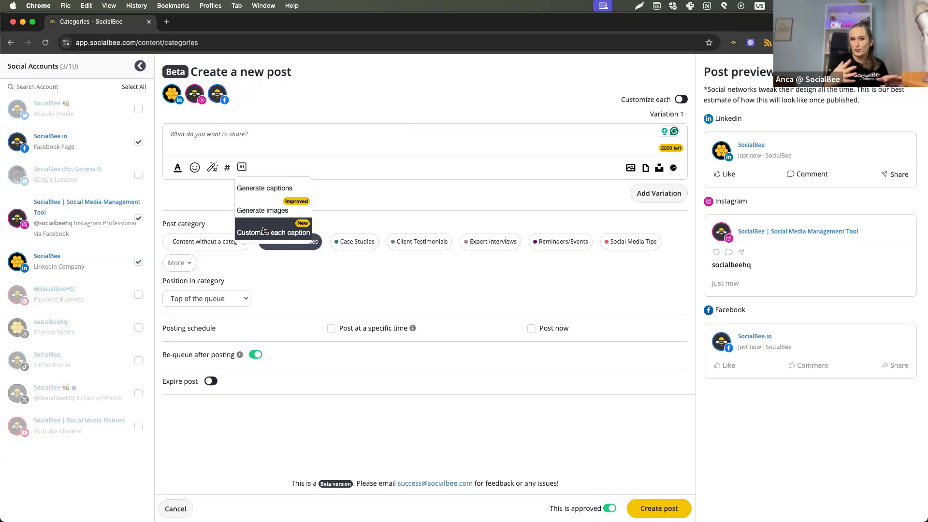
{"action": "left_click", "coordinate": [265, 188]}
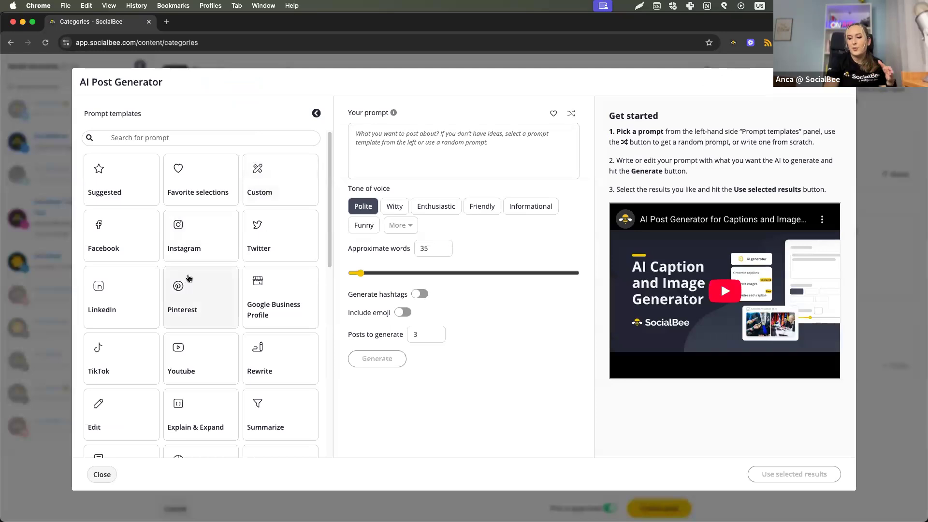
{"action": "scroll", "coordinate": [191, 278], "scroll_direction": "down", "scroll_amount": 5}
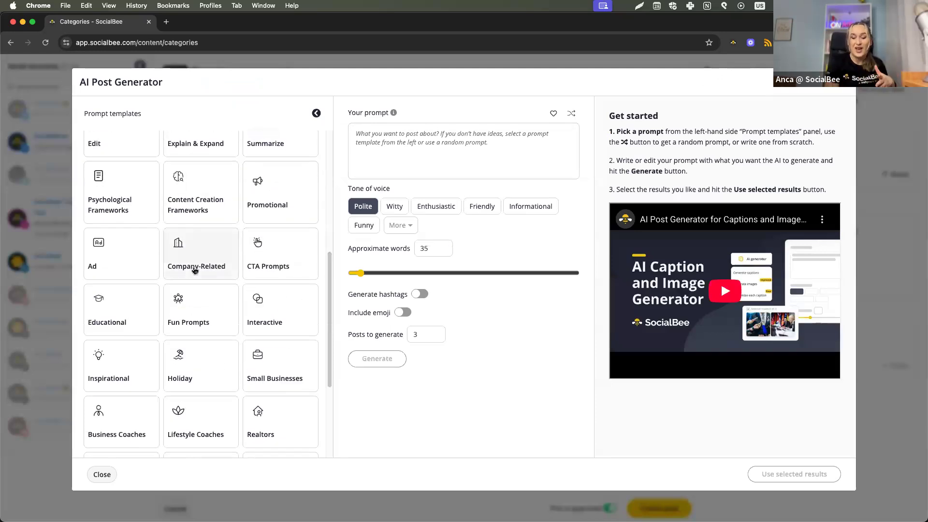
{"action": "scroll", "coordinate": [193, 273], "scroll_direction": "down", "scroll_amount": 3}
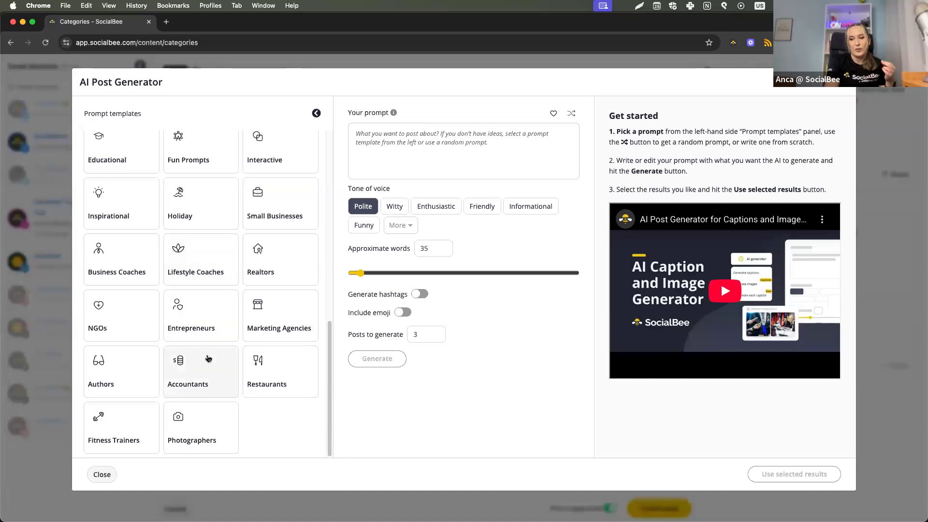
{"action": "scroll", "coordinate": [206, 360], "scroll_direction": "up", "scroll_amount": 10}
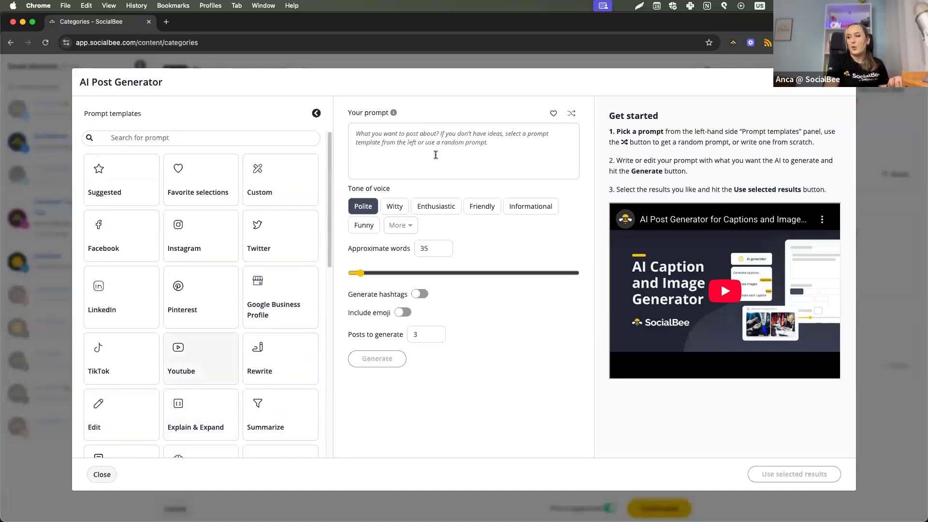
Cycle through random template prompts until the PASTOR prompt (Problem, Amplify, Story, Transformation, Offer) is filled in.
{"action": "left_click", "coordinate": [572, 114]}
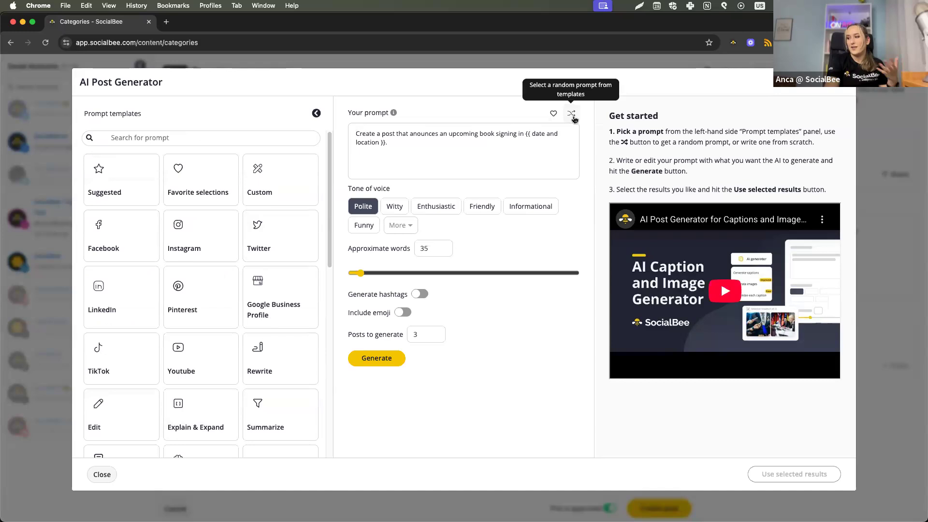
{"action": "left_click", "coordinate": [572, 115]}
{"action": "left_click", "coordinate": [573, 115]}
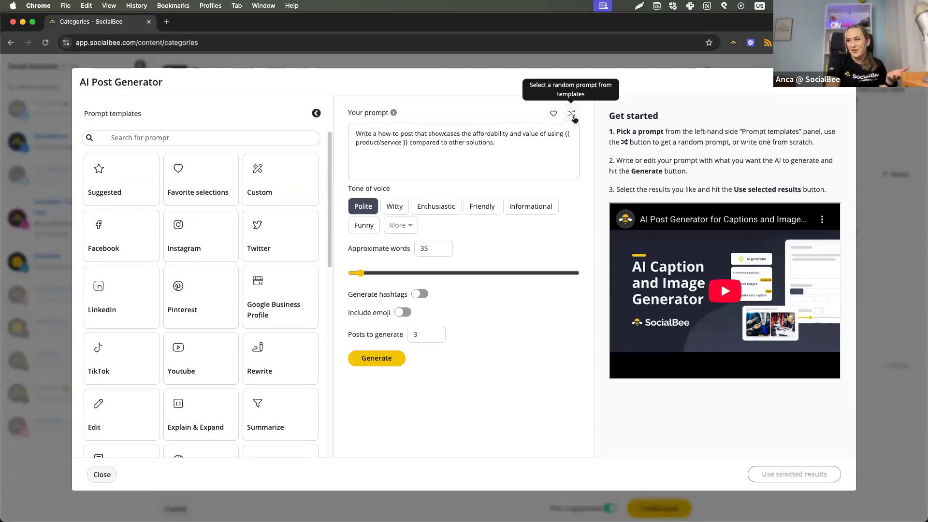
{"action": "left_click", "coordinate": [572, 115]}
{"action": "left_click", "coordinate": [573, 117]}
{"action": "left_click", "coordinate": [573, 116]}
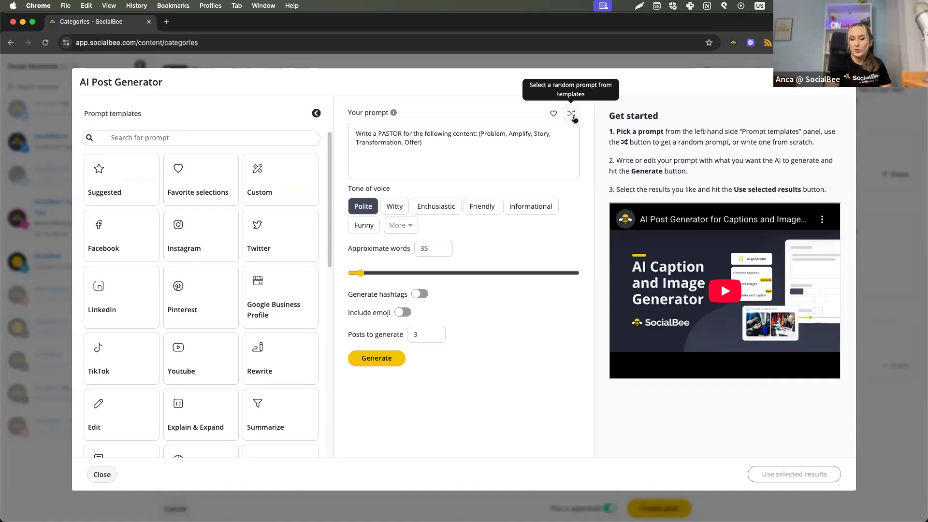
View the favorite selections among the prompt templates and look through the whole list of saved prompts.
{"action": "left_click", "coordinate": [211, 184]}
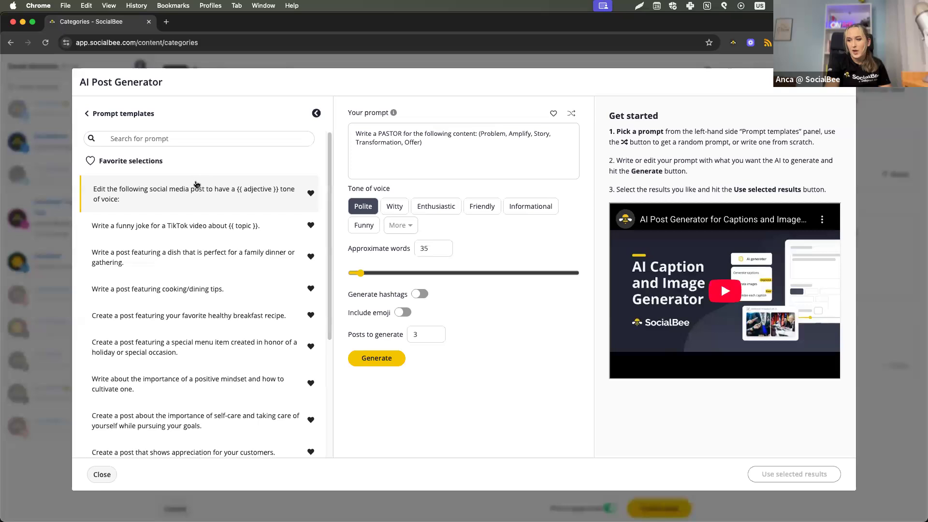
{"action": "scroll", "coordinate": [207, 198], "scroll_direction": "down", "scroll_amount": 4}
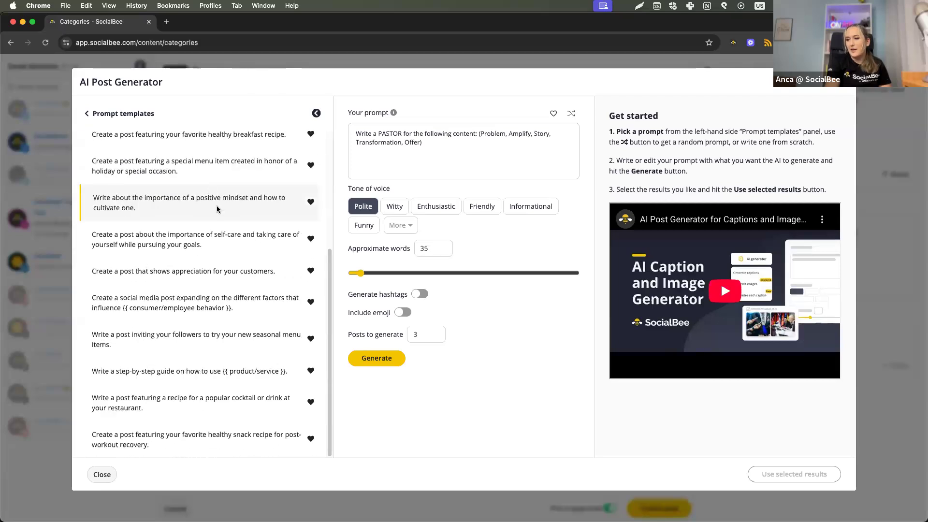
Use the saved prompt about a favorite healthy breakfast recipe and append "Use avocado" to it.
{"action": "scroll", "coordinate": [217, 208], "scroll_direction": "up", "scroll_amount": 2}
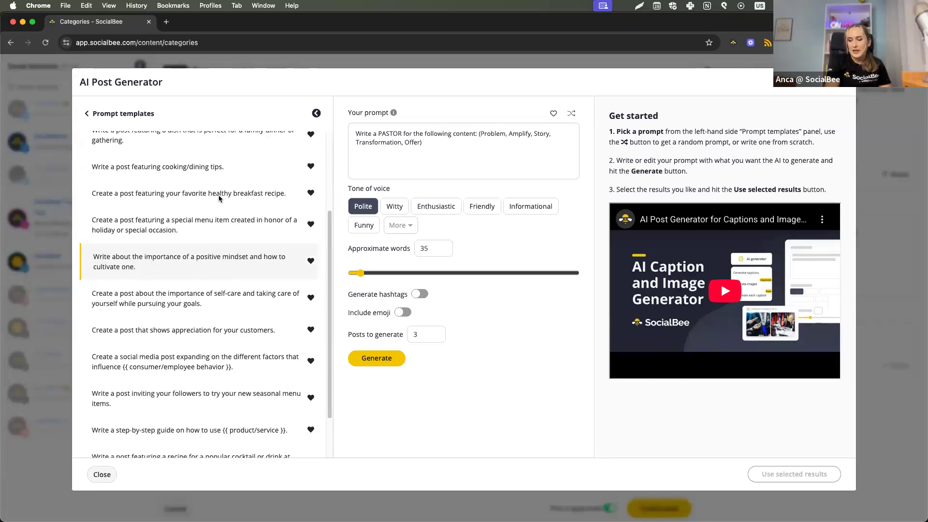
{"action": "left_click", "coordinate": [220, 198]}
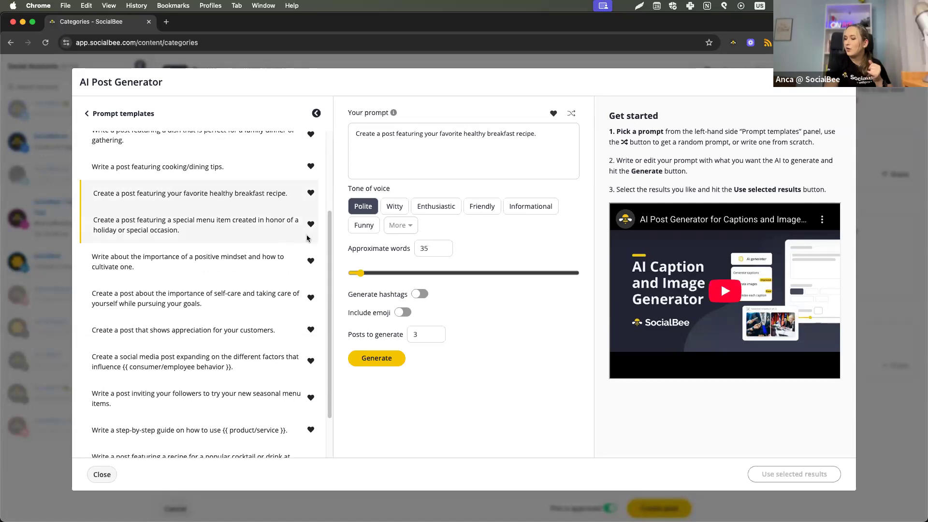
{"action": "left_click", "coordinate": [553, 143]}
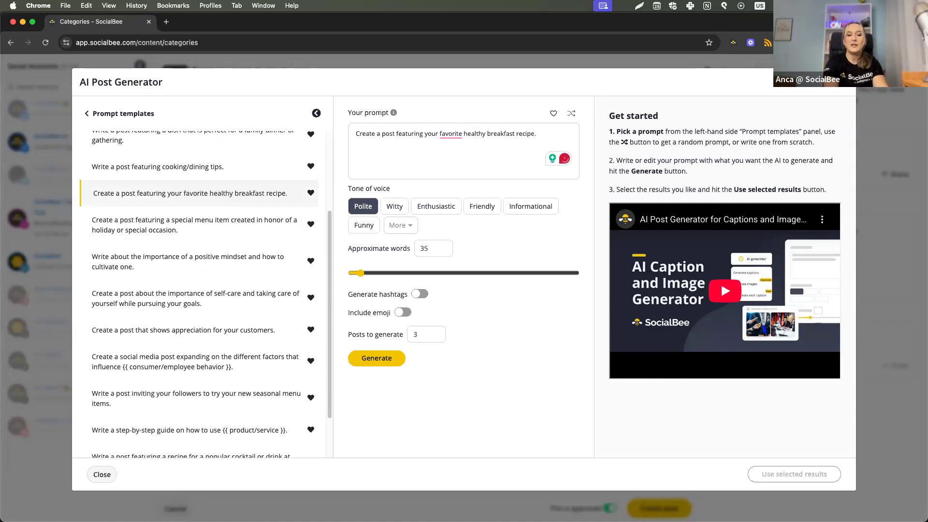
{"action": "type", "text": "Us"}
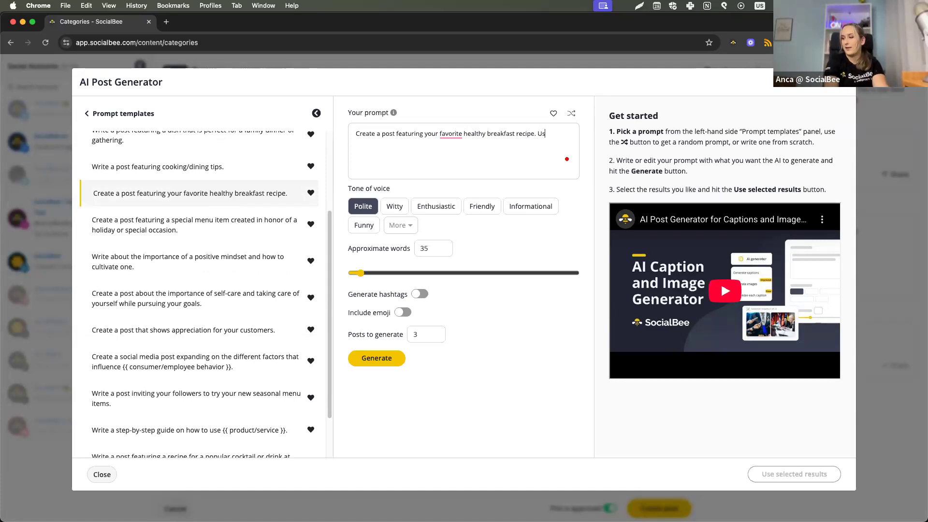
{"action": "type", "text": "e avocado"}
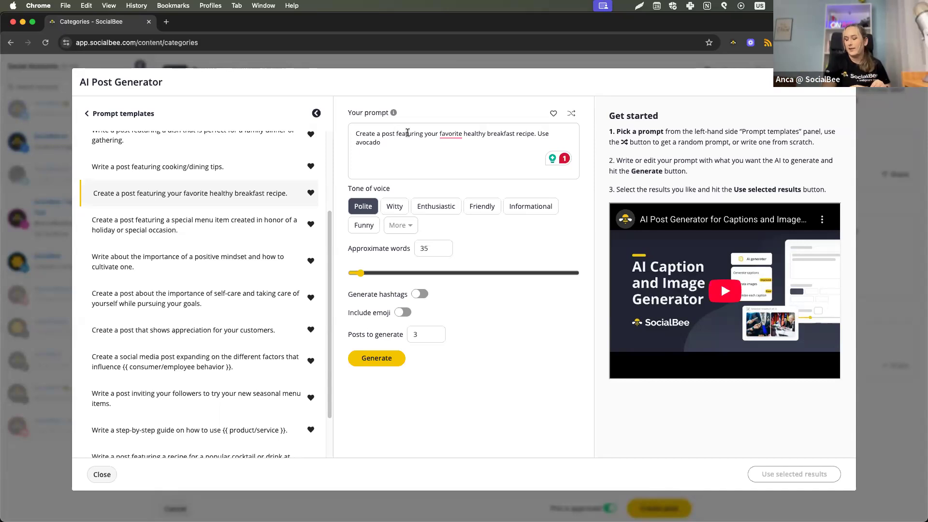
Look through the additional tones of voice and set the tone to Informational.
{"action": "left_click", "coordinate": [504, 212]}
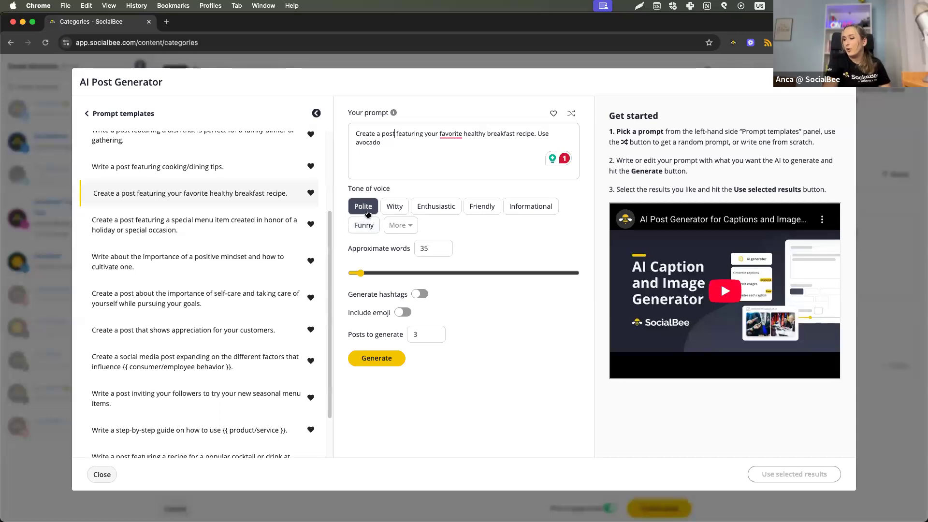
{"action": "left_click", "coordinate": [386, 228]}
{"action": "scroll", "coordinate": [408, 290], "scroll_direction": "down", "scroll_amount": 2}
{"action": "scroll", "coordinate": [408, 305], "scroll_direction": "up", "scroll_amount": 2}
{"action": "scroll", "coordinate": [407, 302], "scroll_direction": "up", "scroll_amount": 1}
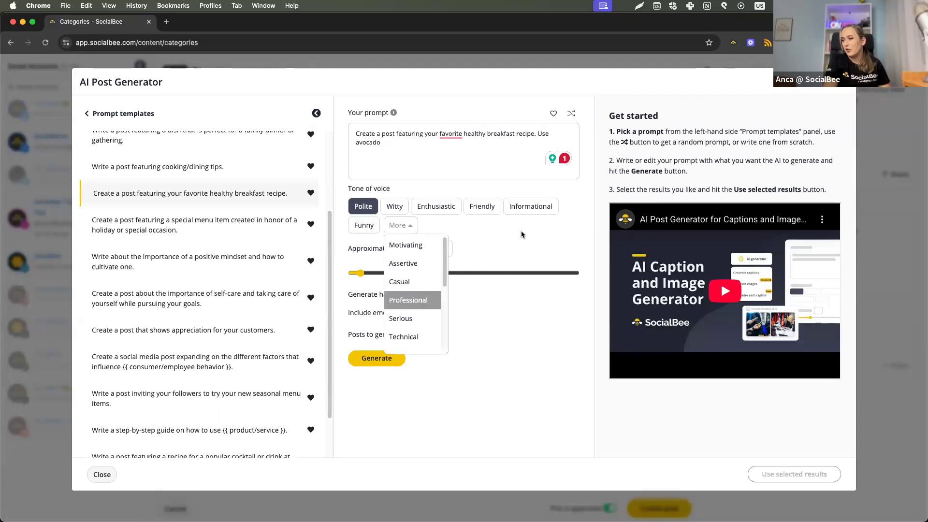
{"action": "left_click", "coordinate": [529, 207]}
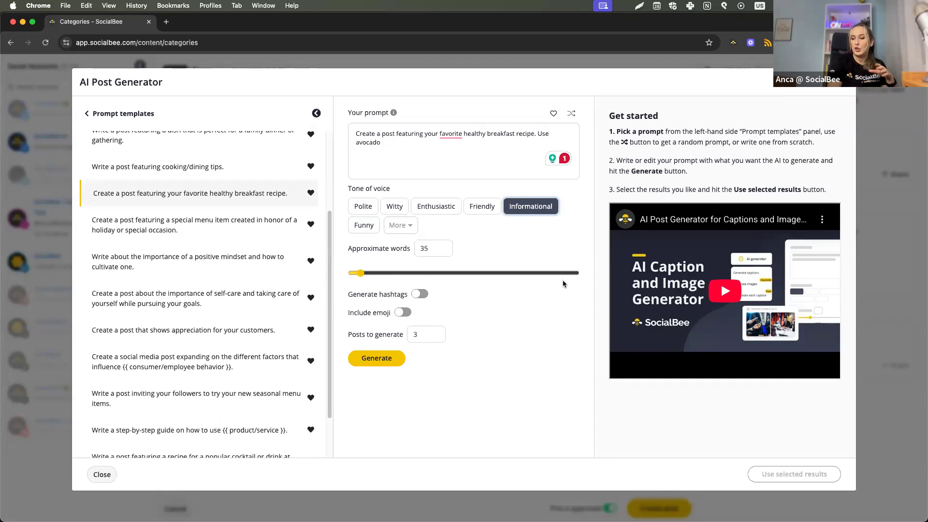
Generate three posts of approximately 217 words with hashtags and emoji included.
{"action": "left_click", "coordinate": [380, 274]}
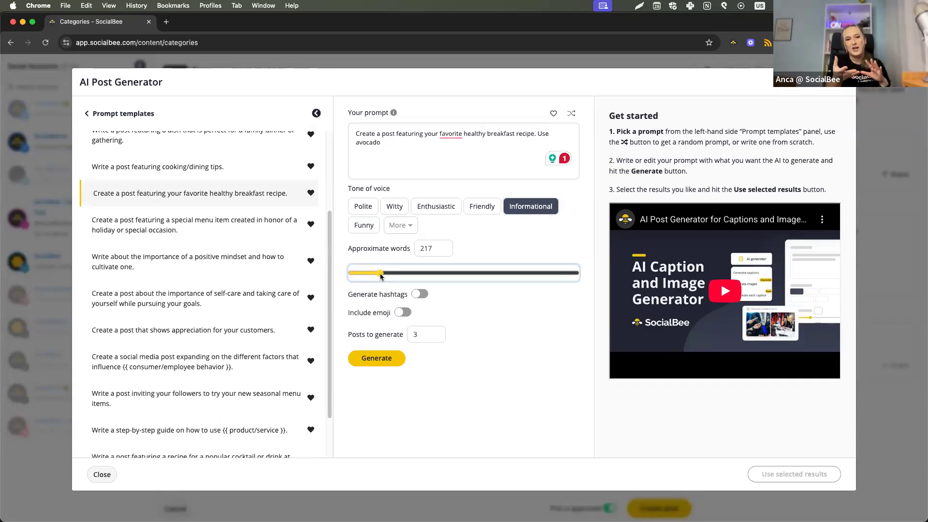
{"action": "left_click", "coordinate": [417, 294]}
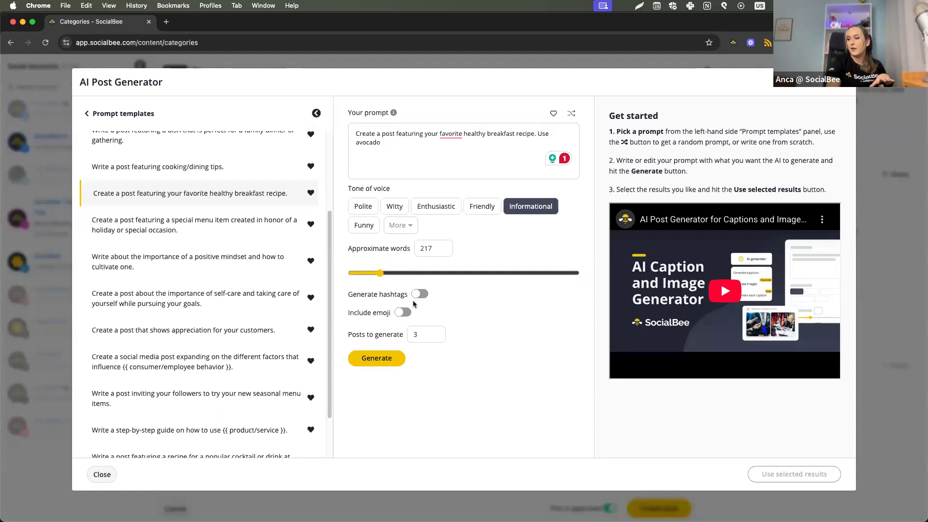
{"action": "left_click", "coordinate": [403, 312]}
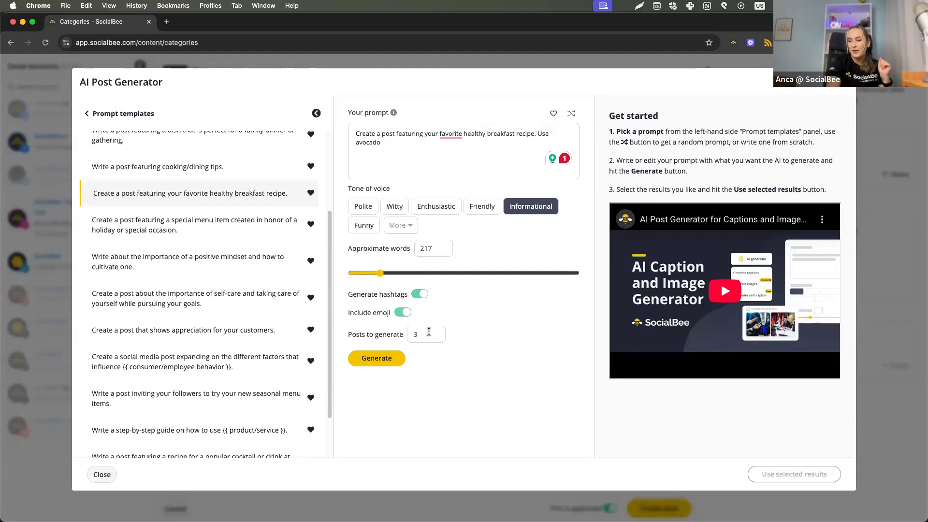
{"action": "left_click", "coordinate": [375, 359]}
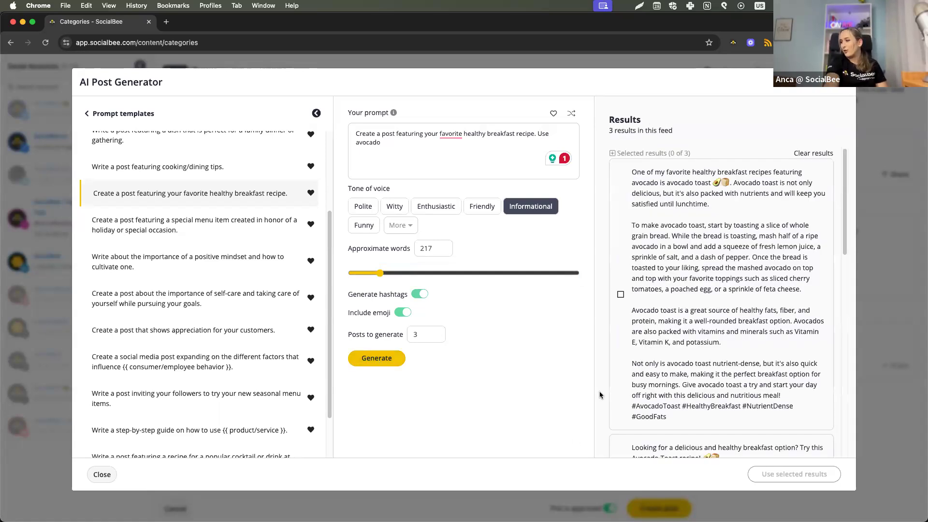
Review the generated avocado toast captions and use the first and second results as variations of the post.
{"action": "scroll", "coordinate": [641, 328], "scroll_direction": "down", "scroll_amount": 10}
{"action": "scroll", "coordinate": [641, 329], "scroll_direction": "down", "scroll_amount": 6}
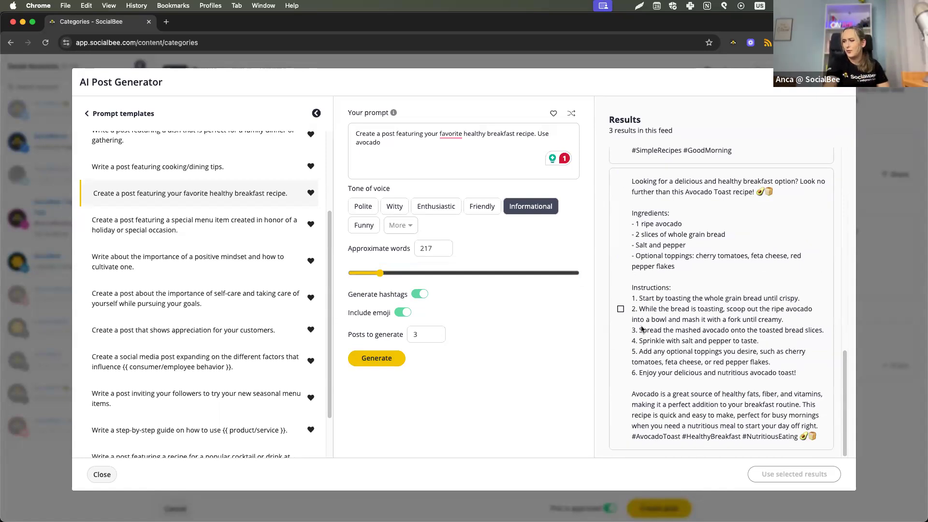
{"action": "scroll", "coordinate": [641, 329], "scroll_direction": "up", "scroll_amount": 6}
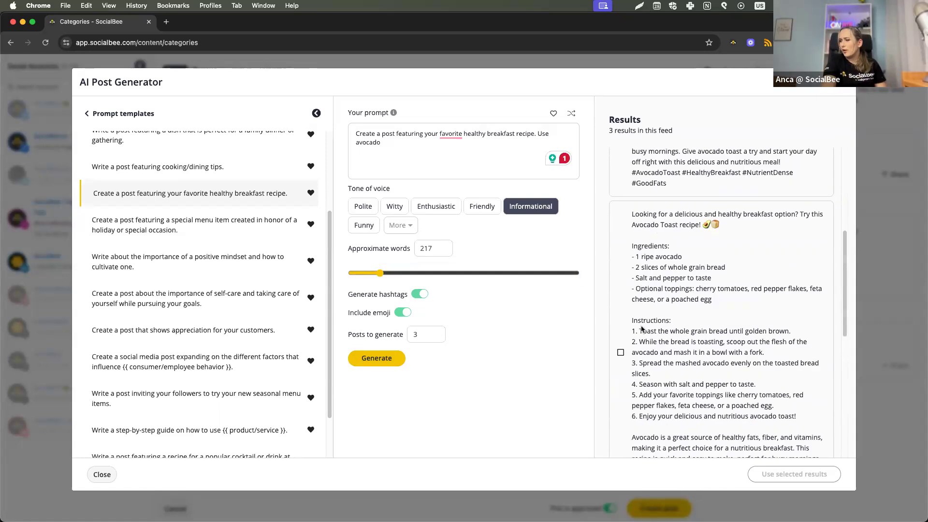
{"action": "left_click", "coordinate": [620, 353]}
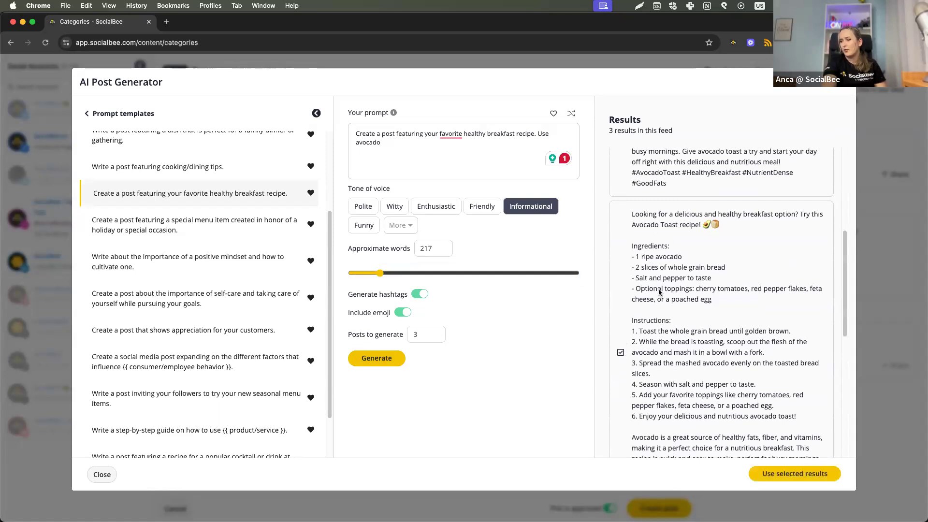
{"action": "scroll", "coordinate": [638, 194], "scroll_direction": "up", "scroll_amount": 5}
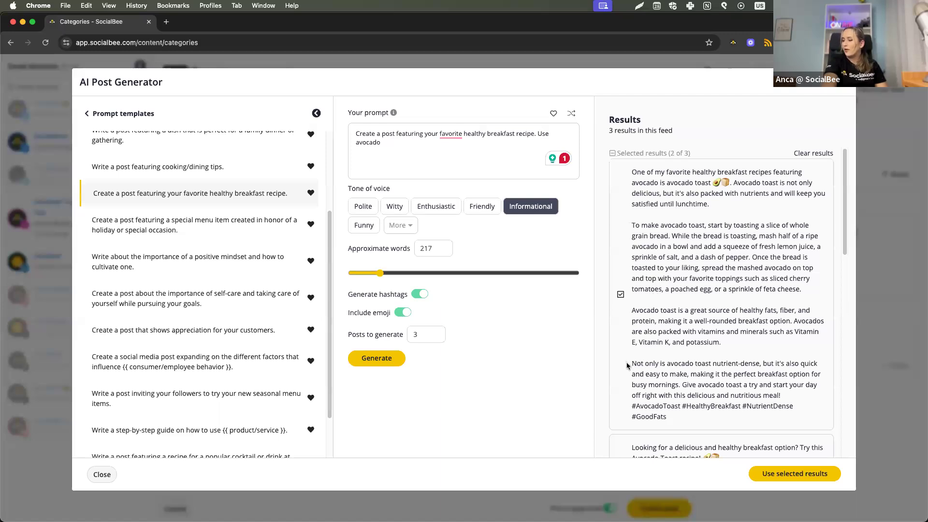
{"action": "left_click", "coordinate": [755, 475]}
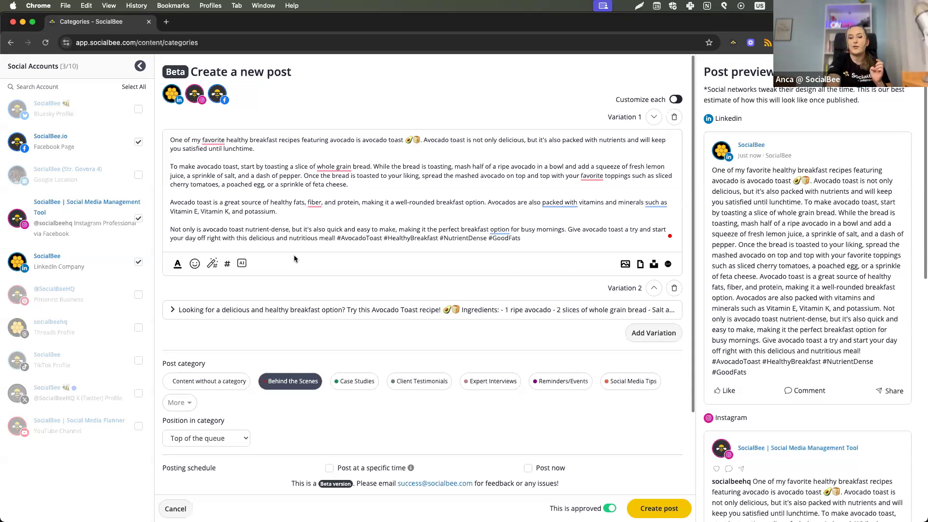
Generate three AI images for variation 1 from the suggested prompt with the avocado toast on a rustic wooden board.
{"action": "left_click", "coordinate": [241, 265]}
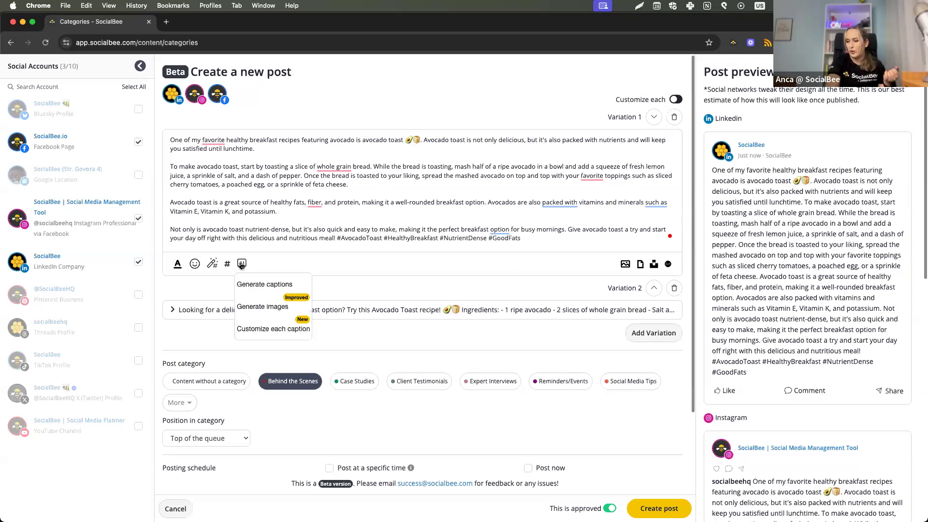
{"action": "left_click", "coordinate": [251, 299]}
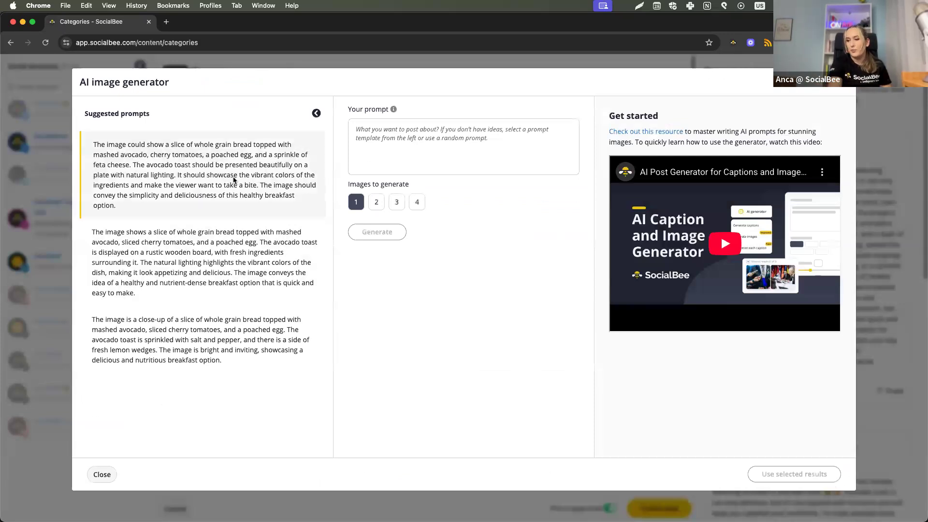
{"action": "left_click", "coordinate": [236, 246]}
{"action": "left_click", "coordinate": [399, 206]}
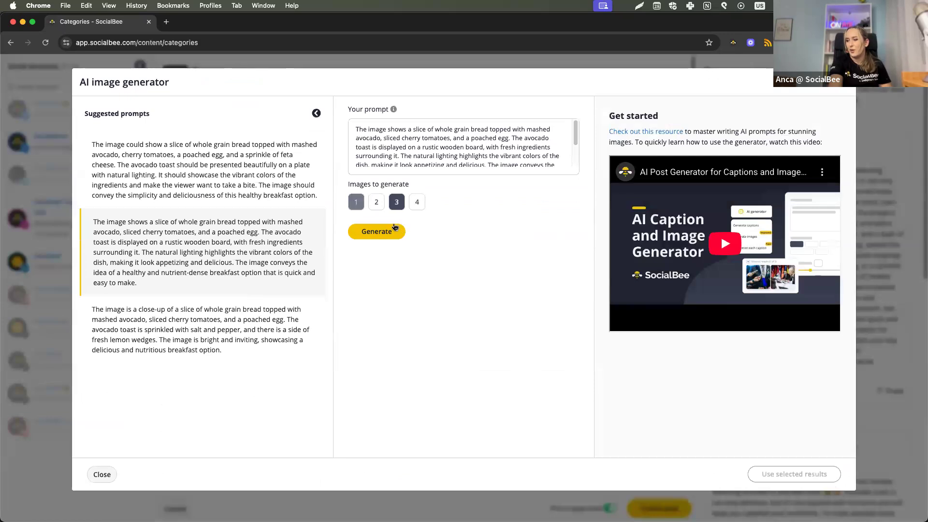
{"action": "left_click", "coordinate": [394, 232]}
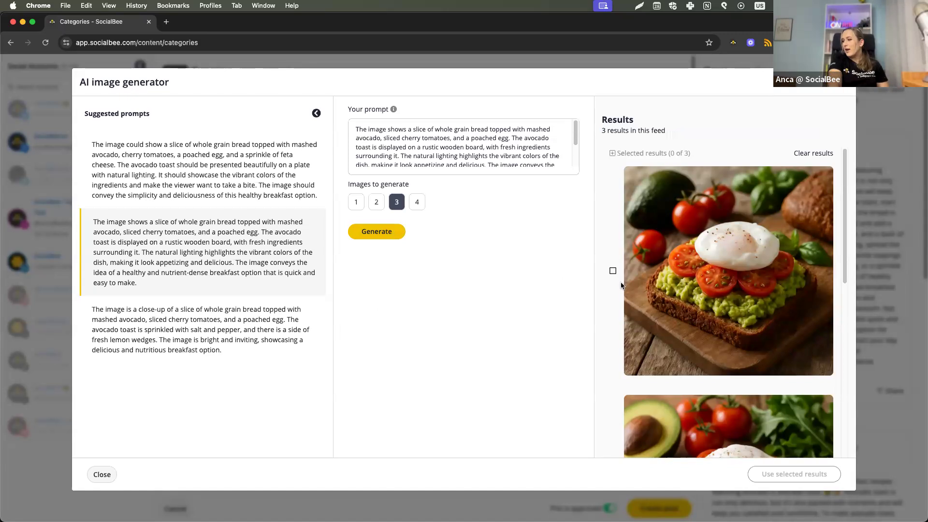
Compare the generated avocado toast images and add the second one to variation 1.
{"action": "scroll", "coordinate": [622, 286], "scroll_direction": "down", "scroll_amount": 3}
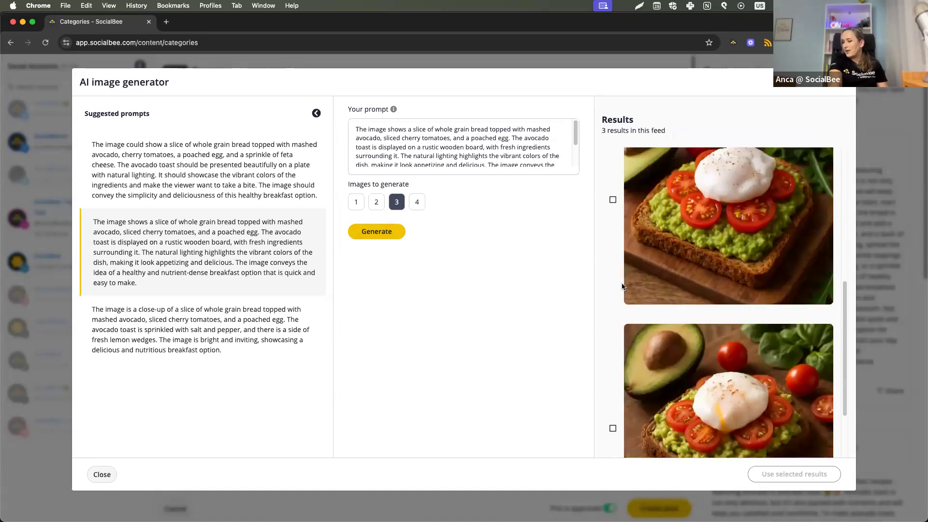
{"action": "scroll", "coordinate": [622, 286], "scroll_direction": "down", "scroll_amount": 4}
{"action": "scroll", "coordinate": [622, 289], "scroll_direction": "up", "scroll_amount": 8}
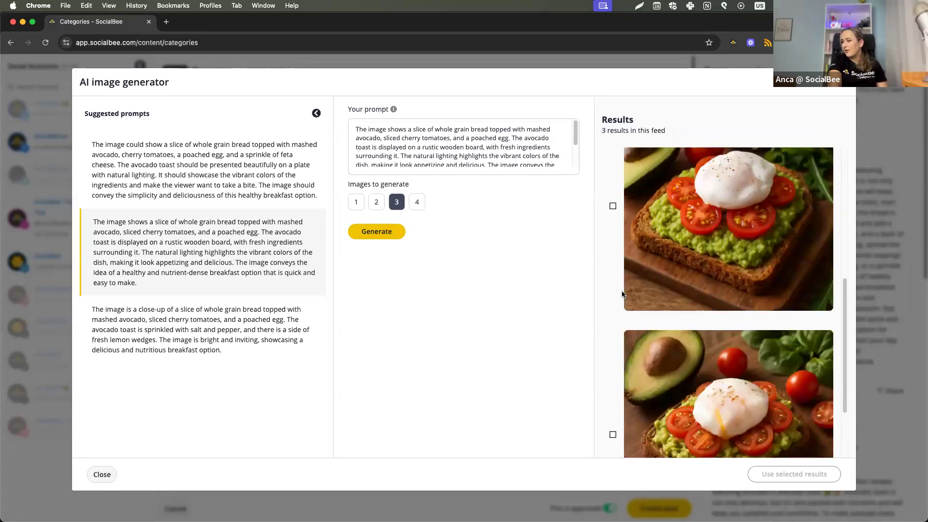
{"action": "scroll", "coordinate": [619, 292], "scroll_direction": "down", "scroll_amount": 3}
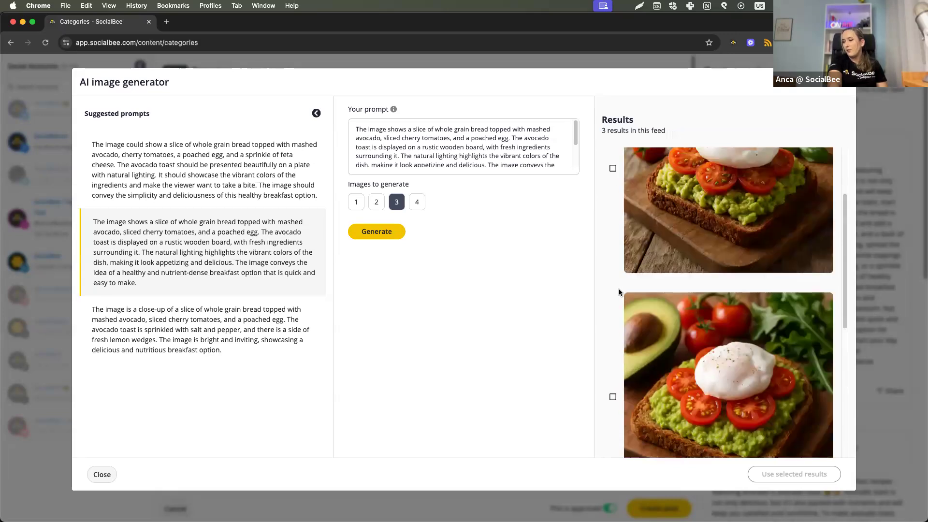
{"action": "left_click", "coordinate": [618, 289]}
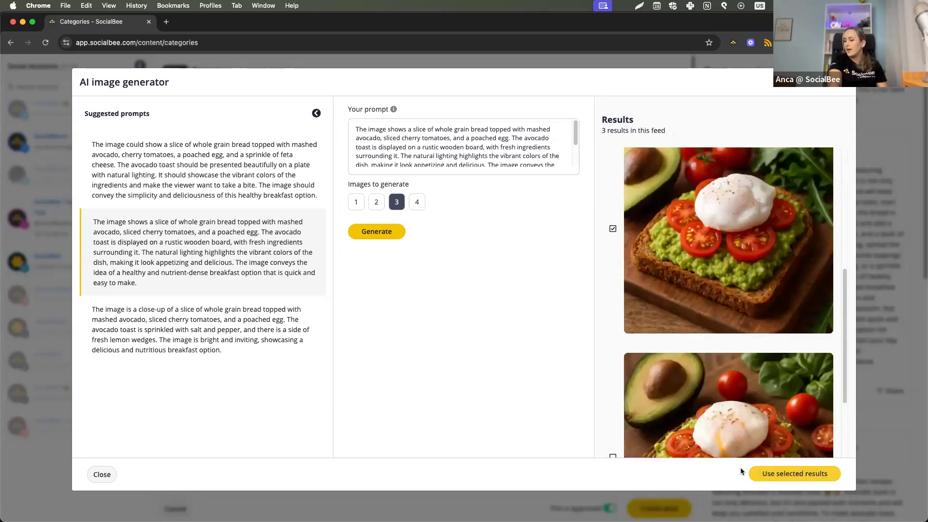
{"action": "left_click", "coordinate": [753, 474]}
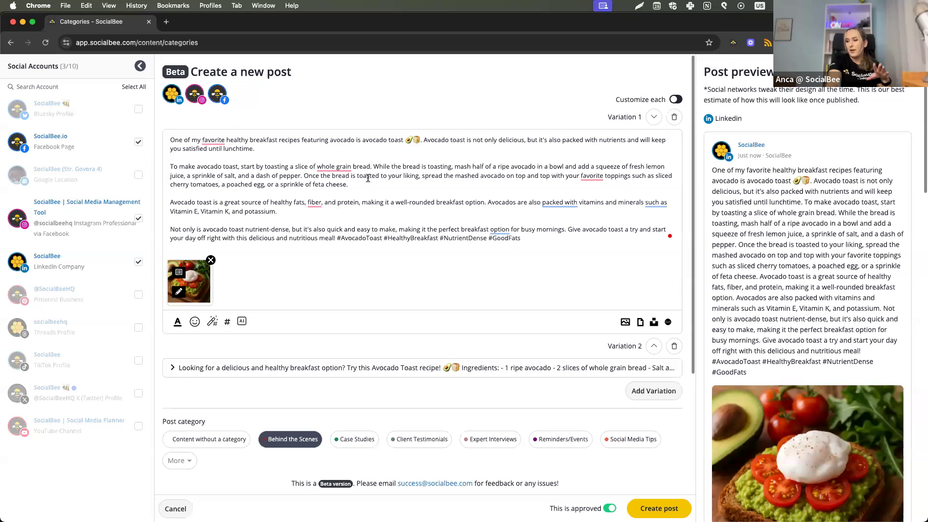
Expand variation 2 and attach the video Reel sample.mp4 from the Webinar folder to it.
{"action": "scroll", "coordinate": [389, 269], "scroll_direction": "down", "scroll_amount": 2}
{"action": "left_click", "coordinate": [416, 315]}
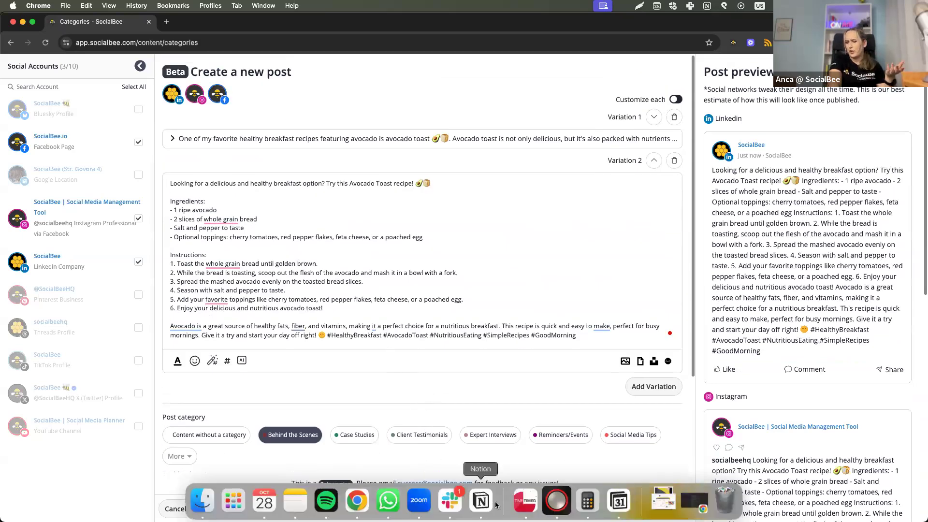
{"action": "left_click", "coordinate": [663, 502]}
{"action": "scroll", "coordinate": [614, 444], "scroll_direction": "down", "scroll_amount": 5}
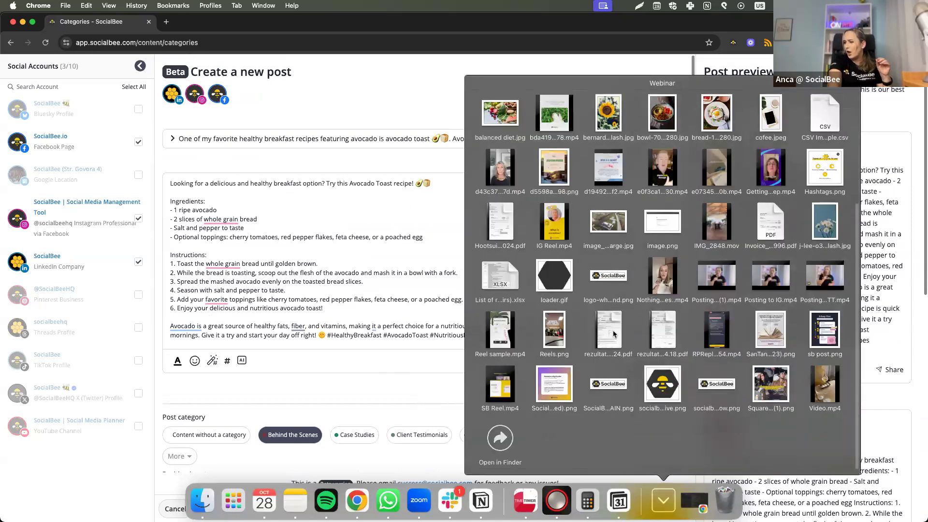
{"action": "left_click_drag", "start_coordinate": [500, 330], "coordinate": [611, 364]}
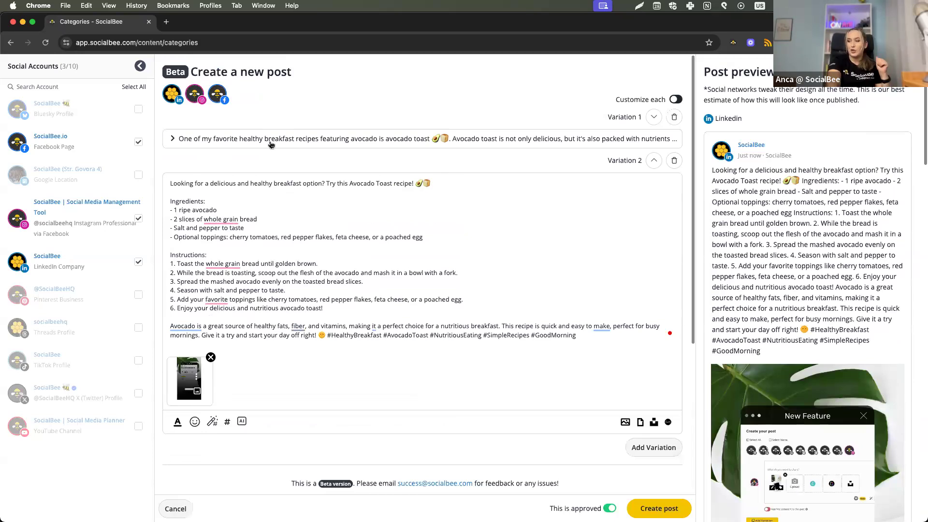
Look through the social network previews of variation 2 with its video and variation 1 with its image.
{"action": "scroll", "coordinate": [795, 319], "scroll_direction": "down", "scroll_amount": 2}
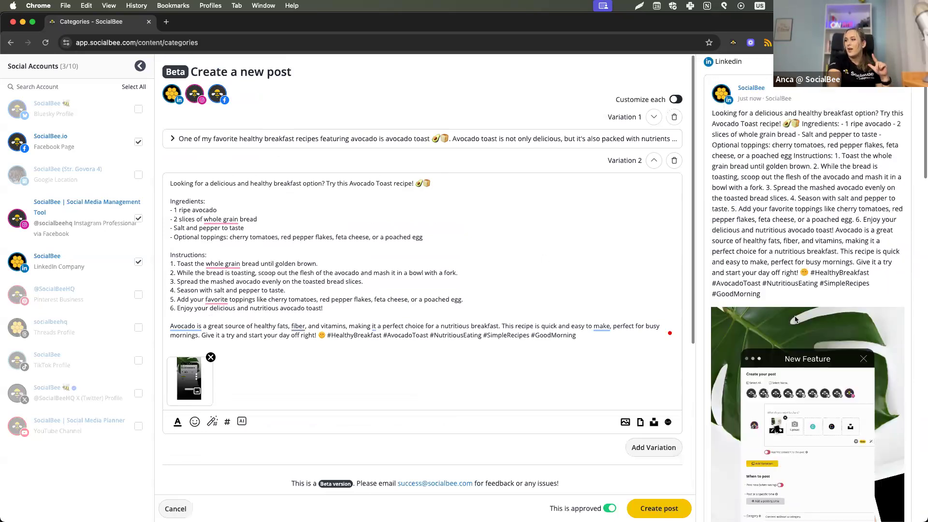
{"action": "scroll", "coordinate": [796, 319], "scroll_direction": "down", "scroll_amount": 8}
{"action": "scroll", "coordinate": [800, 326], "scroll_direction": "down", "scroll_amount": 10}
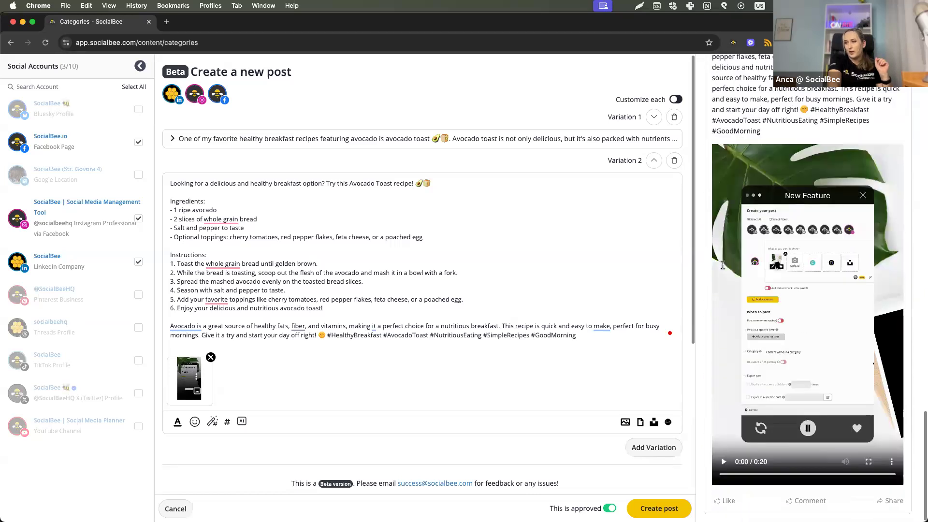
{"action": "left_click", "coordinate": [566, 141]}
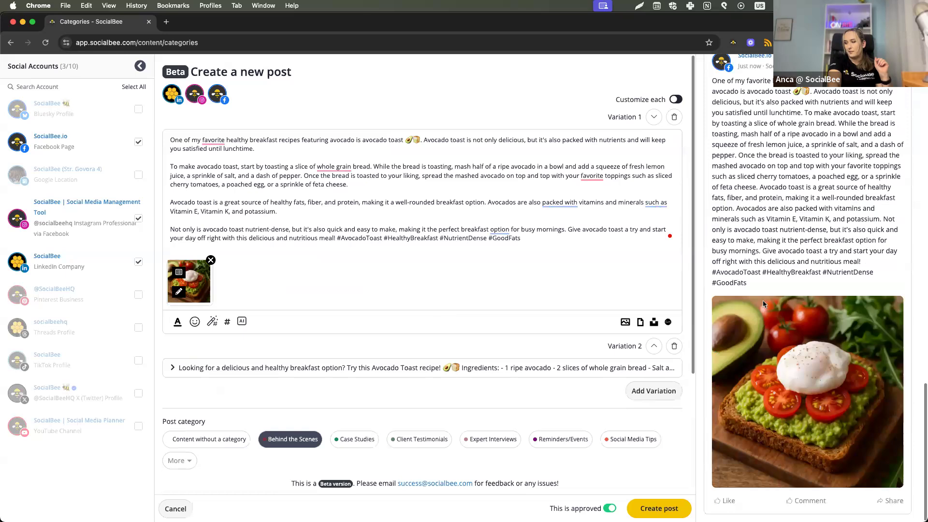
{"action": "scroll", "coordinate": [762, 239], "scroll_direction": "up", "scroll_amount": 15}
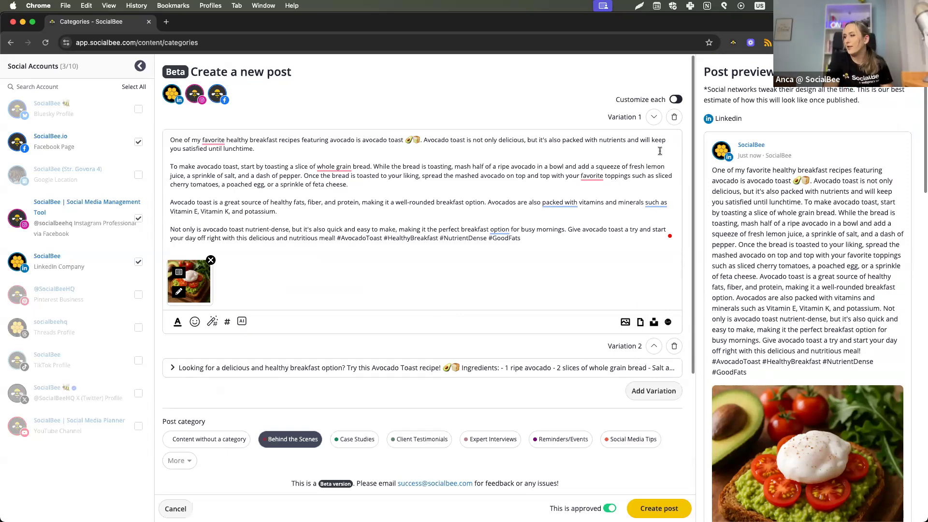
Turn on separate customization of the post for each social account.
{"action": "triple_click", "coordinate": [647, 98]}
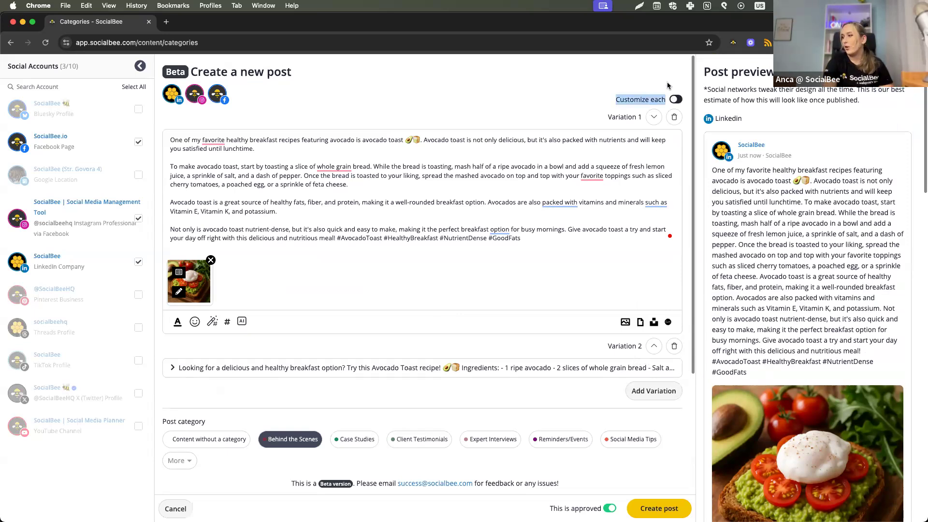
{"action": "left_click", "coordinate": [676, 100]}
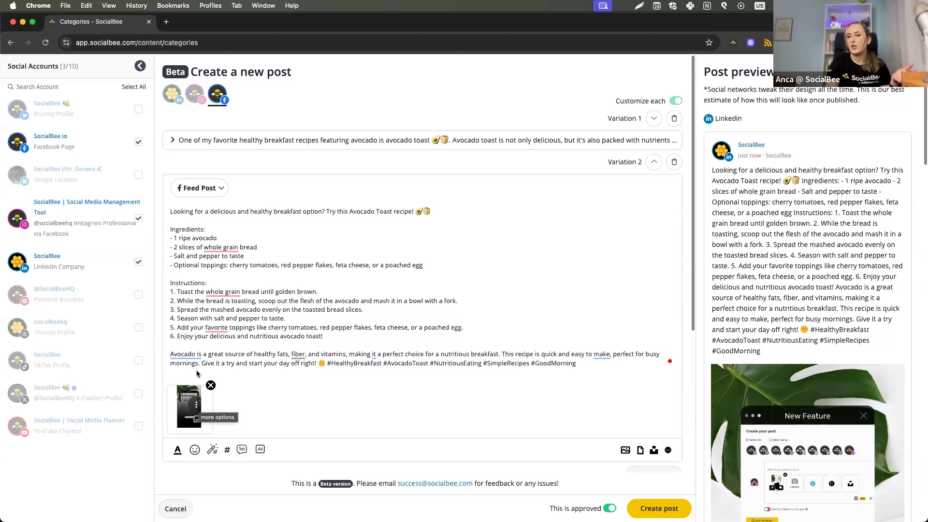
Look at the post format options for the Facebook and Instagram versions of variation 2.
{"action": "left_click", "coordinate": [218, 192]}
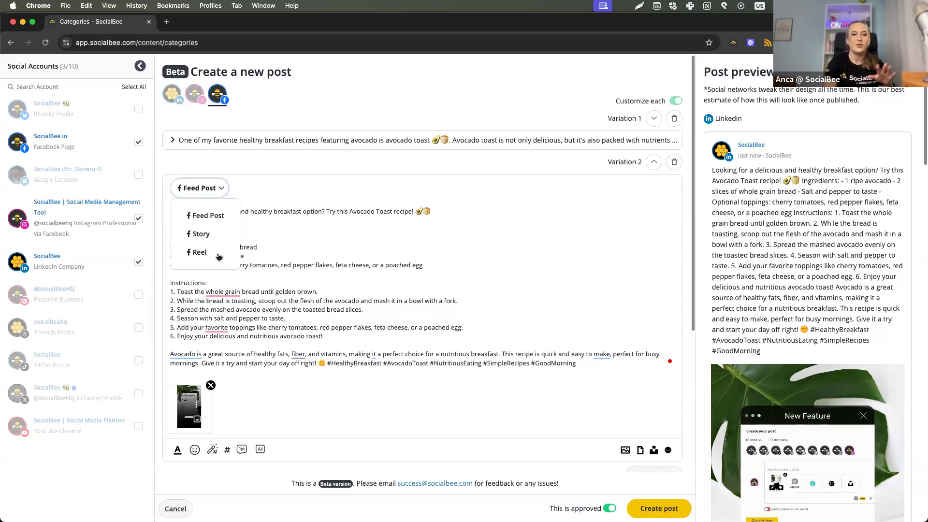
{"action": "left_click", "coordinate": [314, 233]}
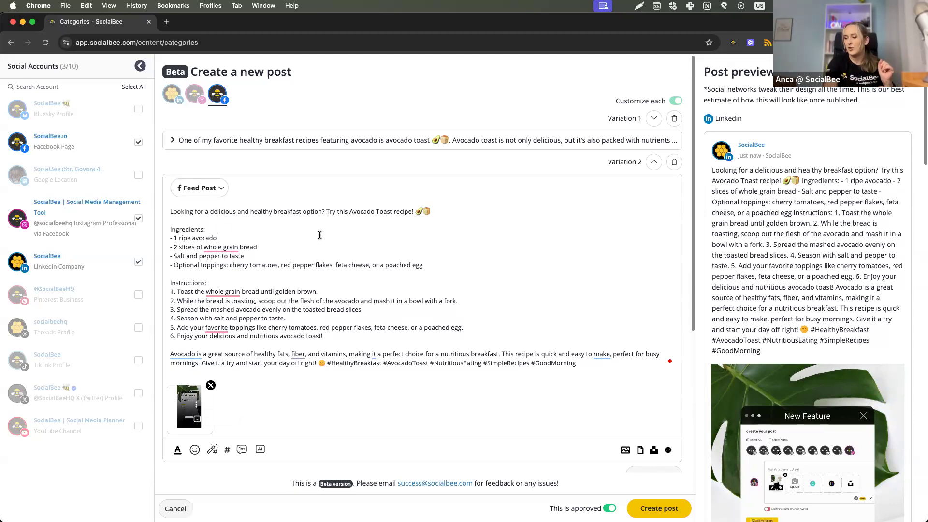
{"action": "left_click", "coordinate": [198, 95]}
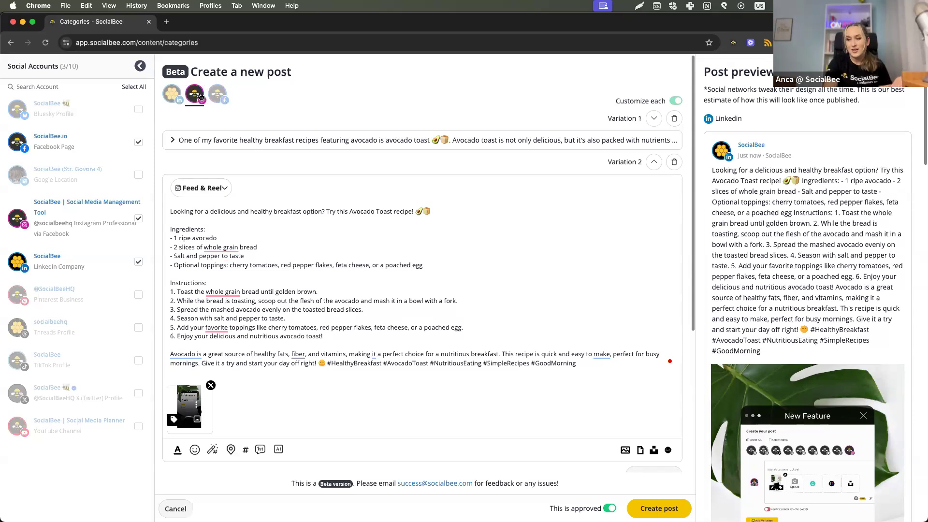
{"action": "left_click", "coordinate": [205, 191]}
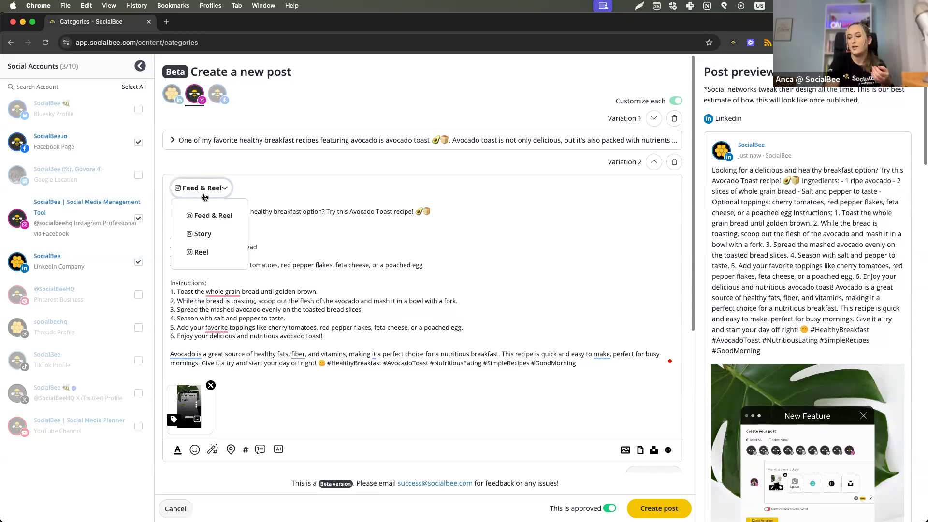
{"action": "left_click", "coordinate": [282, 272]}
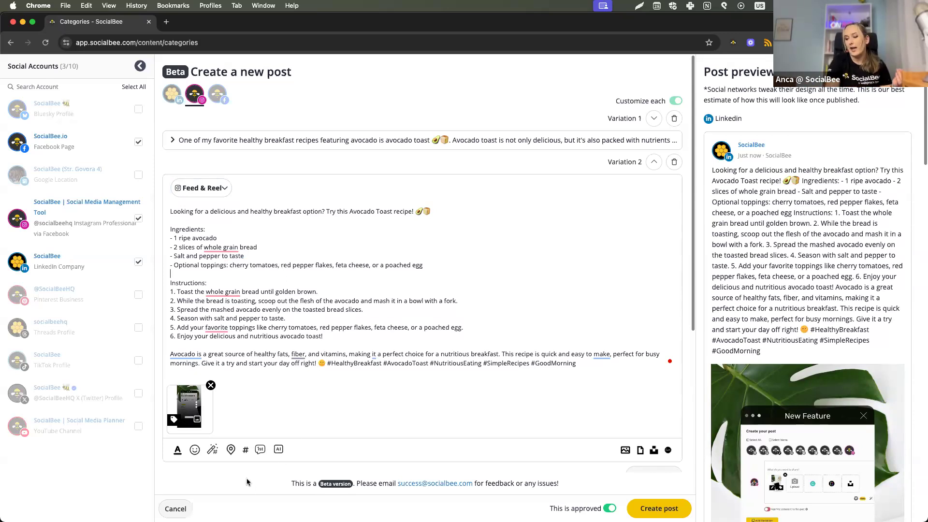
Set London, United Kingdom as the Instagram post's location and check the people tagging and collaborator options for its video.
{"action": "left_click", "coordinate": [229, 451]}
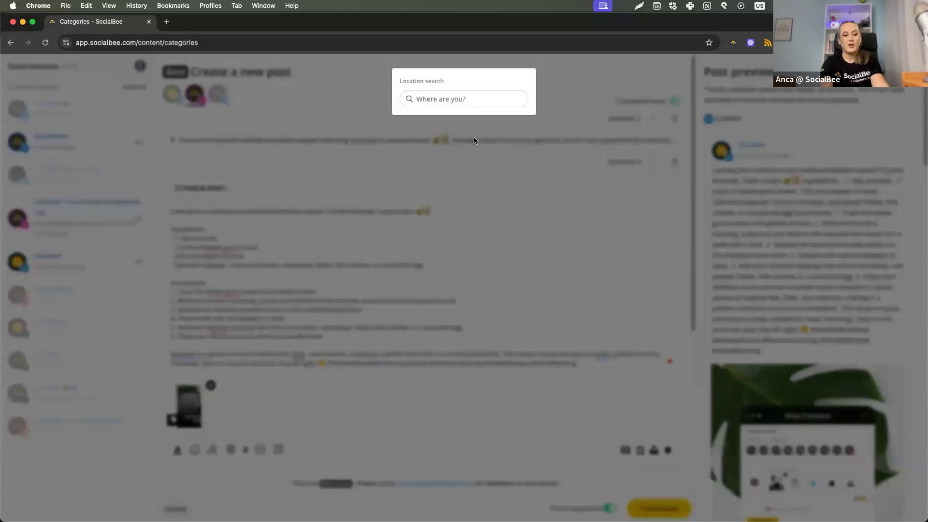
{"action": "left_click", "coordinate": [468, 94]}
{"action": "type", "text": "london"}
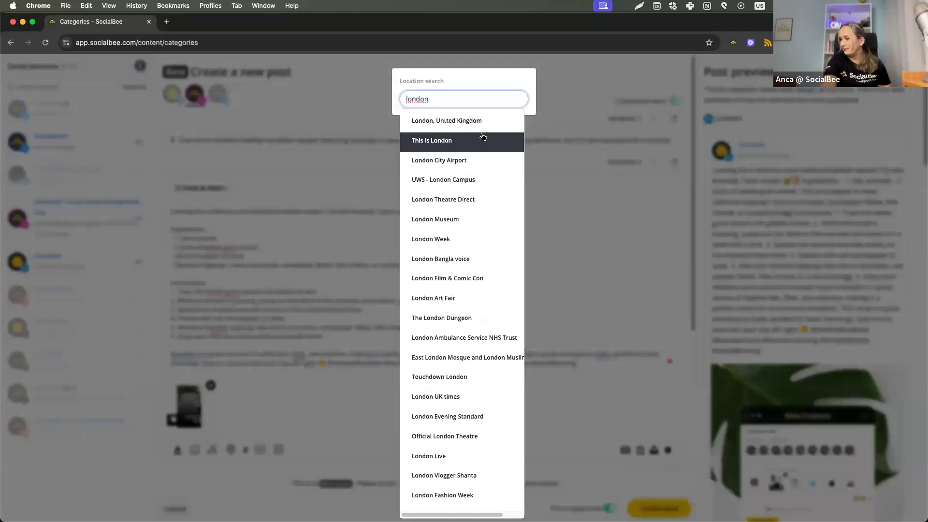
{"action": "left_click", "coordinate": [485, 127]}
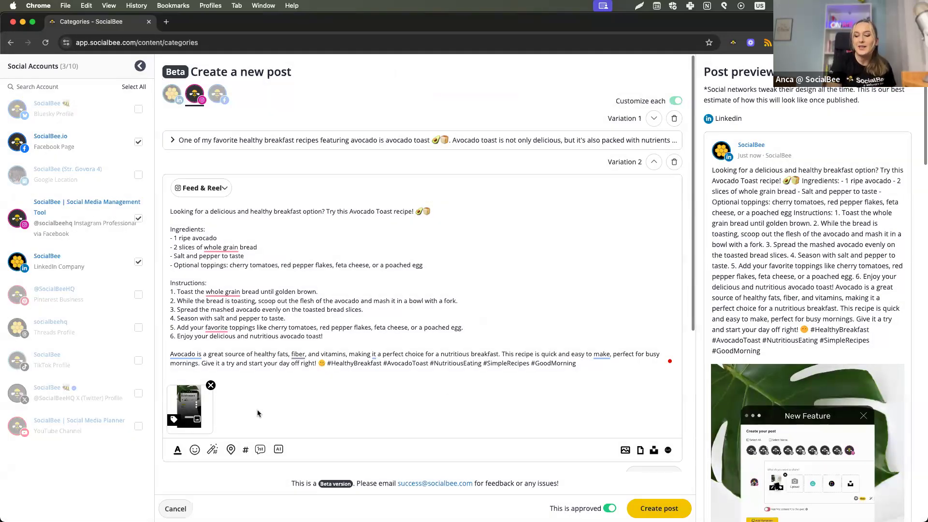
{"action": "left_click", "coordinate": [173, 420]}
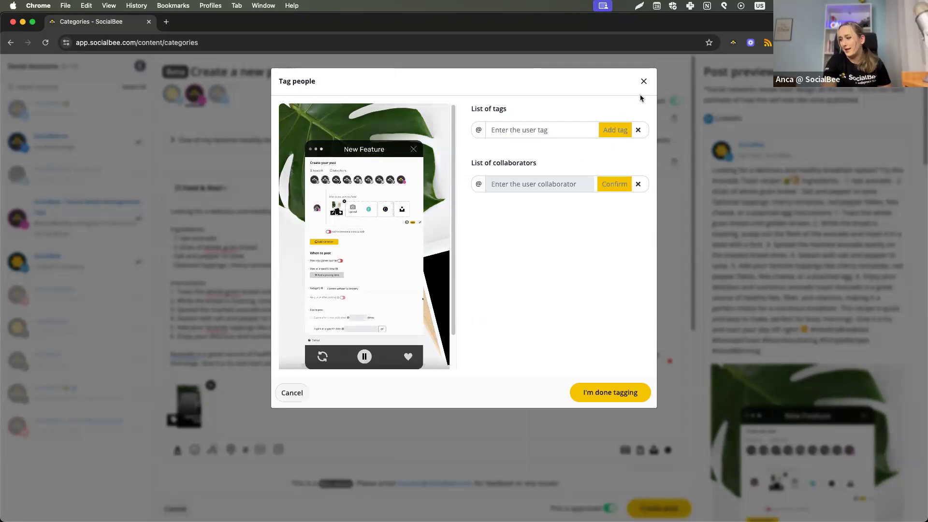
{"action": "left_click", "coordinate": [265, 232]}
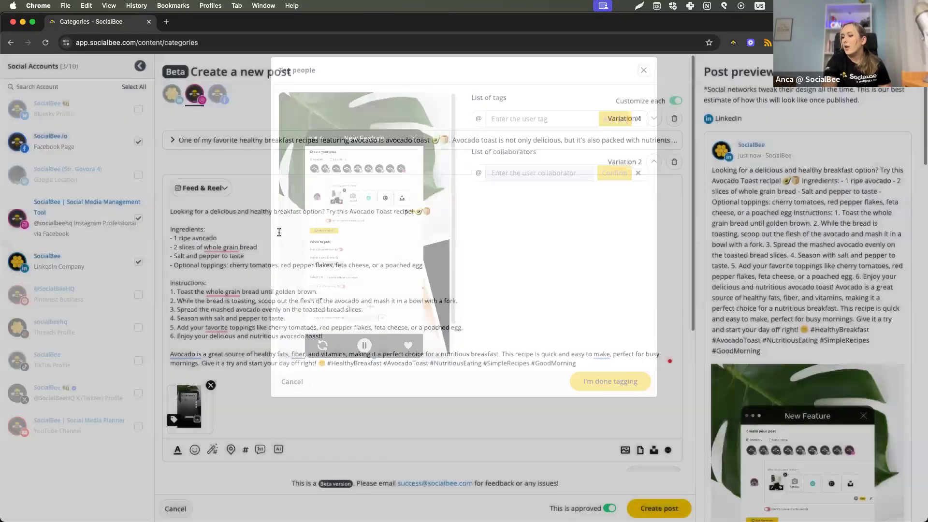
{"action": "left_click", "coordinate": [471, 212]}
{"action": "type", "text": "@"}
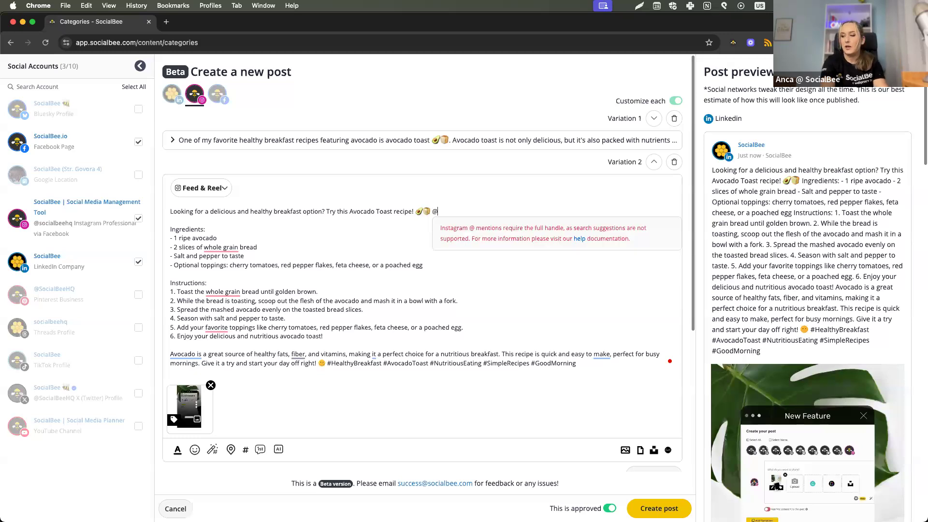
{"action": "type", "text": "socialbe"}
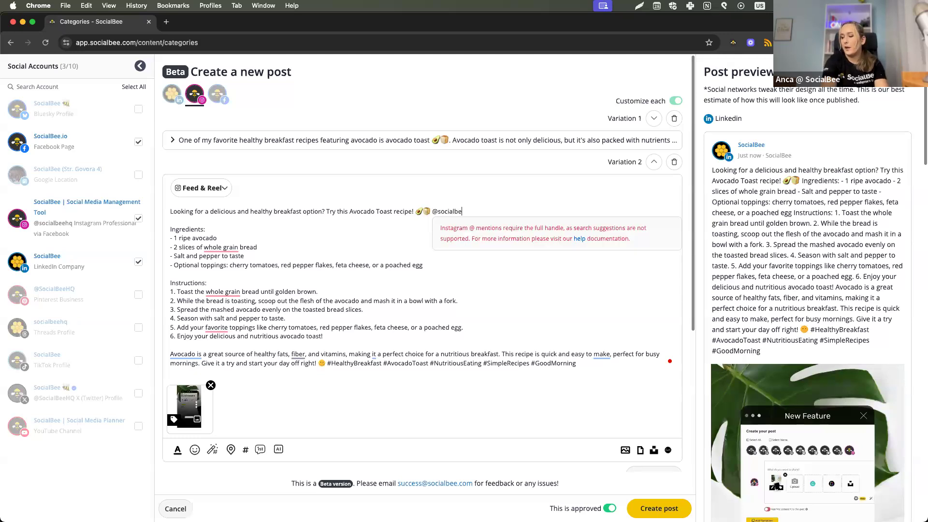
{"action": "type", "text": "ehq"}
{"action": "left_click", "coordinate": [508, 284]}
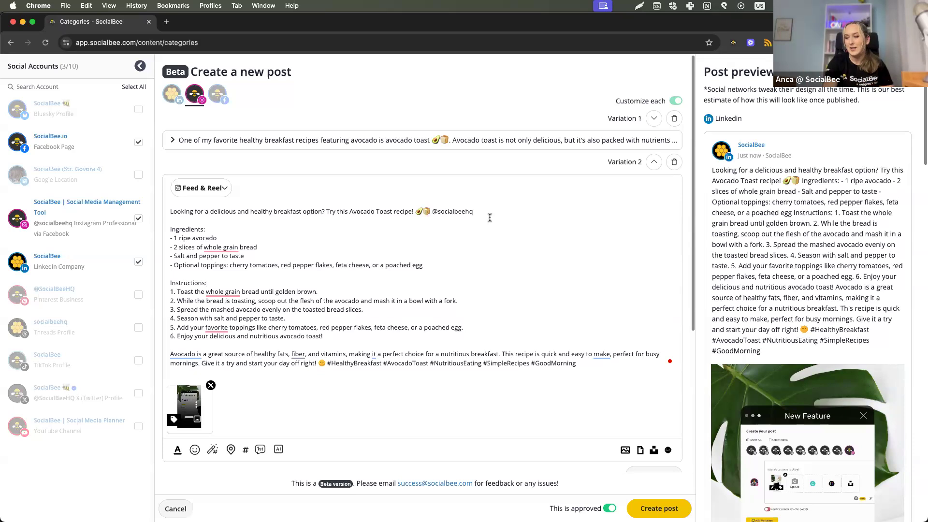
{"action": "double_click", "coordinate": [433, 211]}
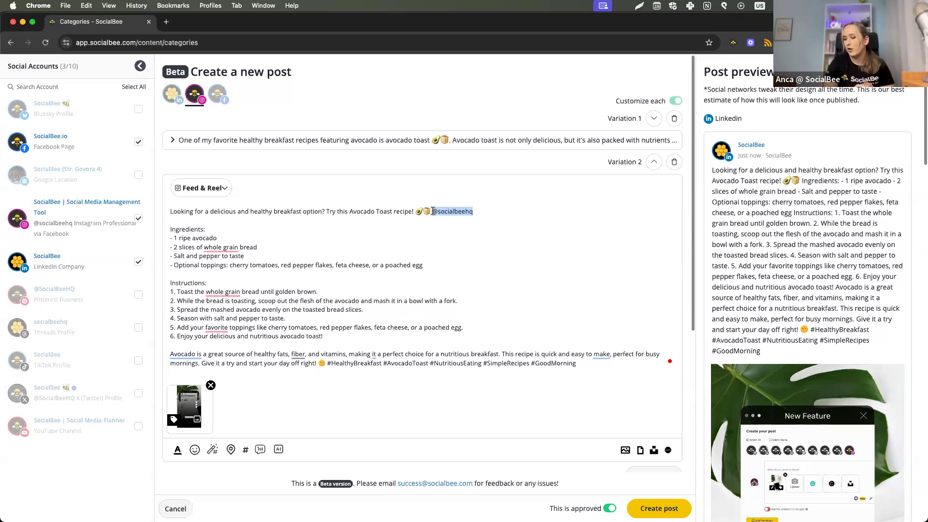
{"action": "key", "text": "BackSpace"}
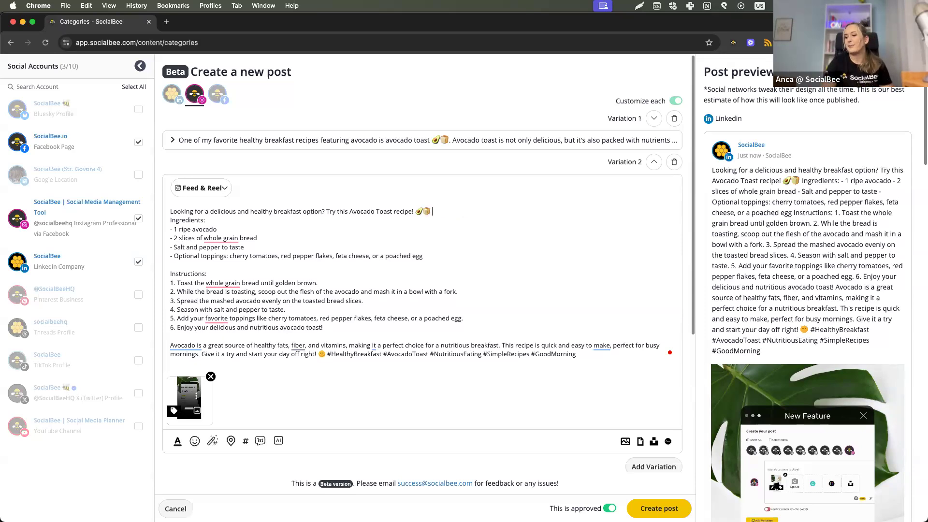
{"action": "key", "text": "Return"}
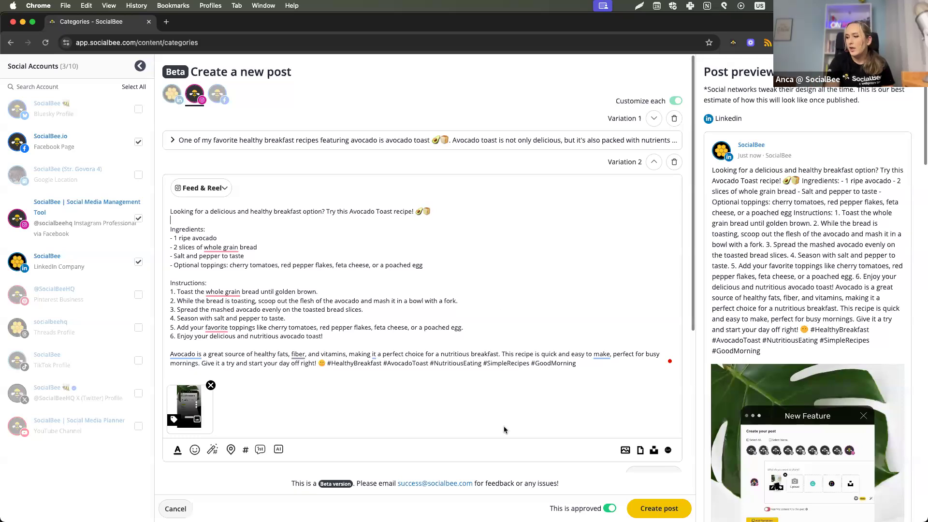
Review the post category settings and the available queue positions in the category.
{"action": "scroll", "coordinate": [498, 397], "scroll_direction": "down", "scroll_amount": 2}
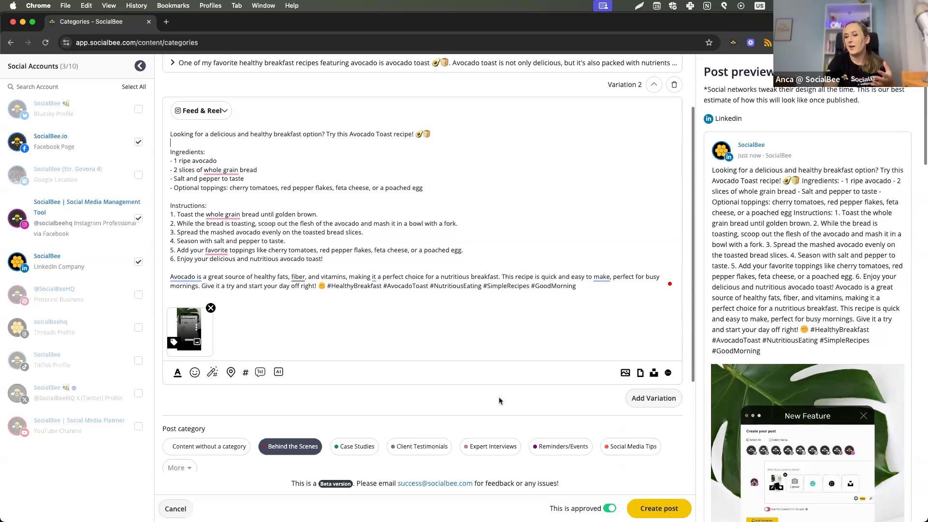
{"action": "scroll", "coordinate": [499, 401], "scroll_direction": "down", "scroll_amount": 3}
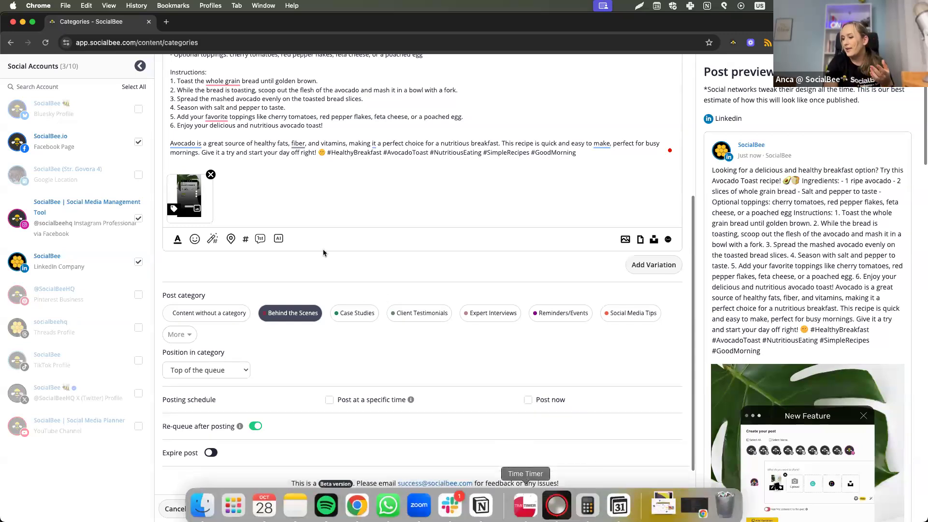
{"action": "scroll", "coordinate": [290, 315], "scroll_direction": "up", "scroll_amount": 4}
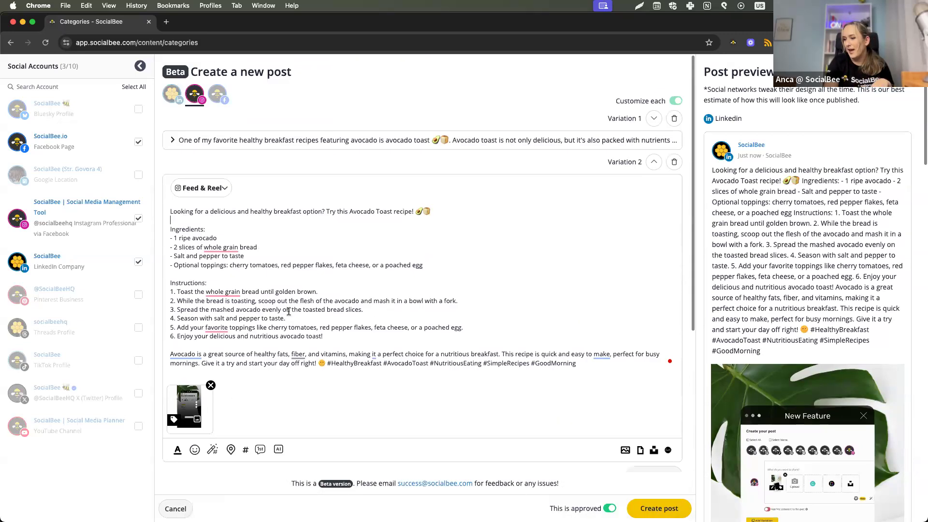
{"action": "scroll", "coordinate": [348, 211], "scroll_direction": "down", "scroll_amount": 4}
{"action": "scroll", "coordinate": [348, 211], "scroll_direction": "down", "scroll_amount": 1}
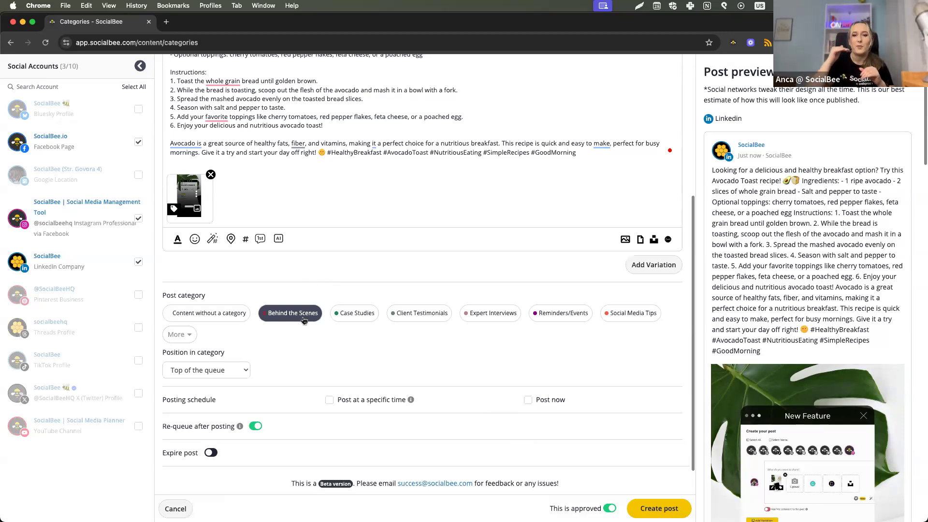
{"action": "left_click", "coordinate": [205, 375]}
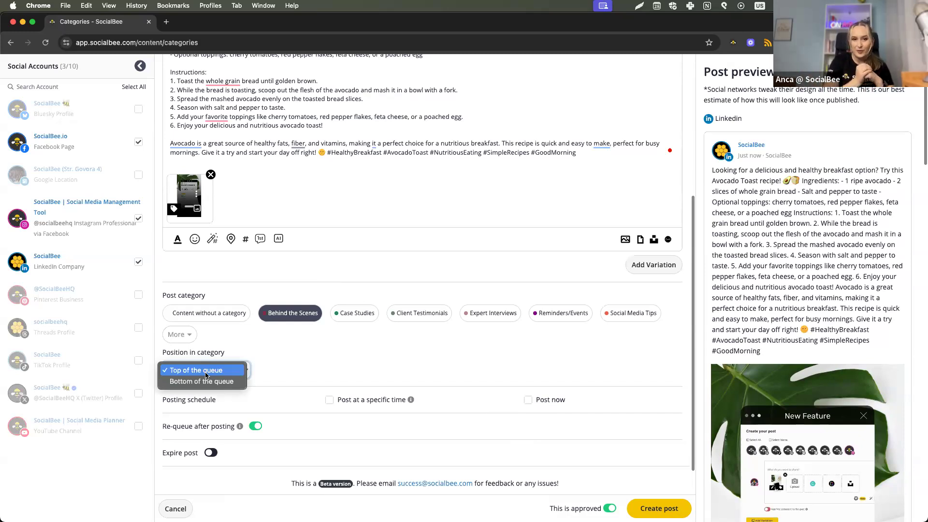
{"action": "left_click", "coordinate": [329, 349]}
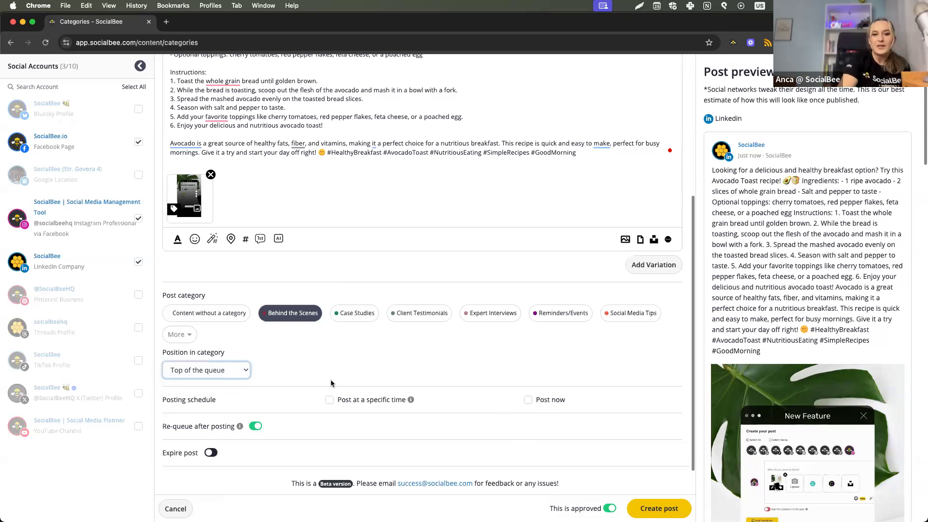
Schedule the post for a specific time, 30 October 2025 at 9:55 AM.
{"action": "left_click", "coordinate": [346, 398]}
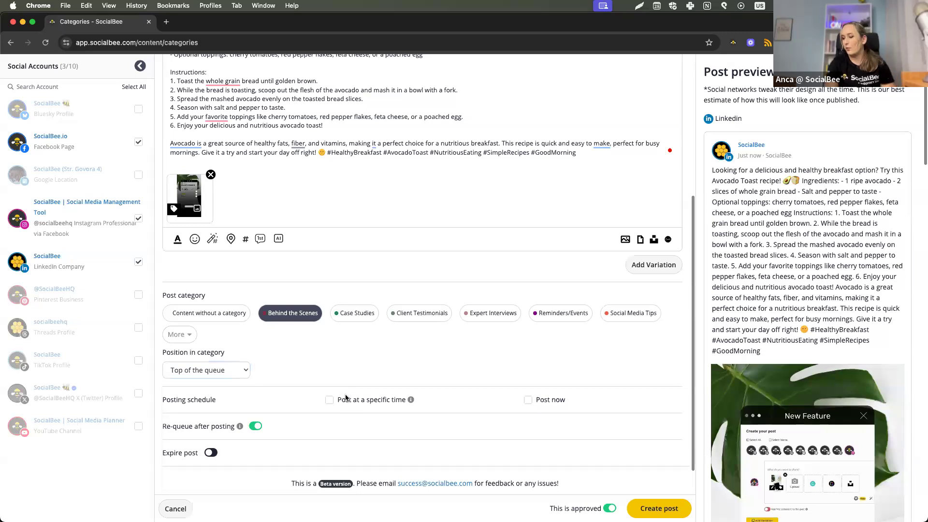
{"action": "left_click", "coordinate": [349, 401]}
{"action": "left_click", "coordinate": [362, 415]}
{"action": "left_click", "coordinate": [436, 178]}
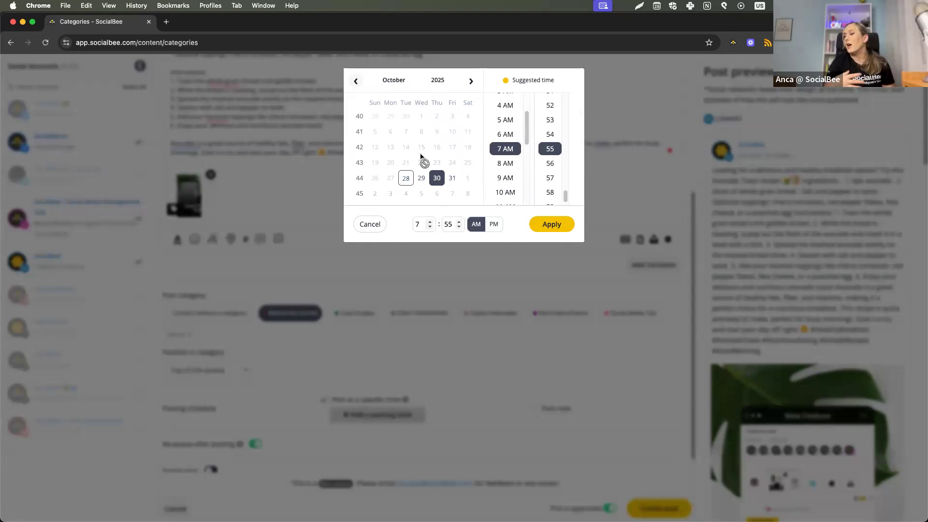
{"action": "left_click", "coordinate": [505, 177]}
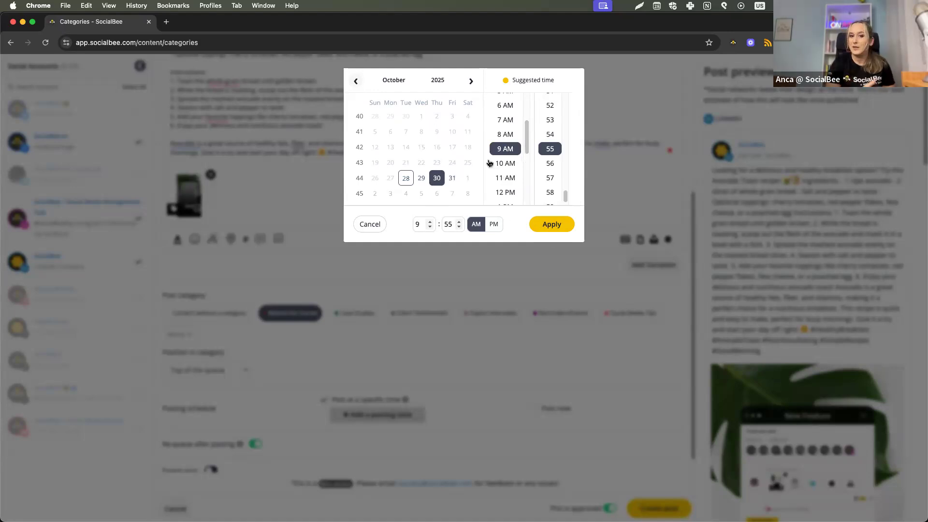
{"action": "left_click", "coordinate": [532, 224]}
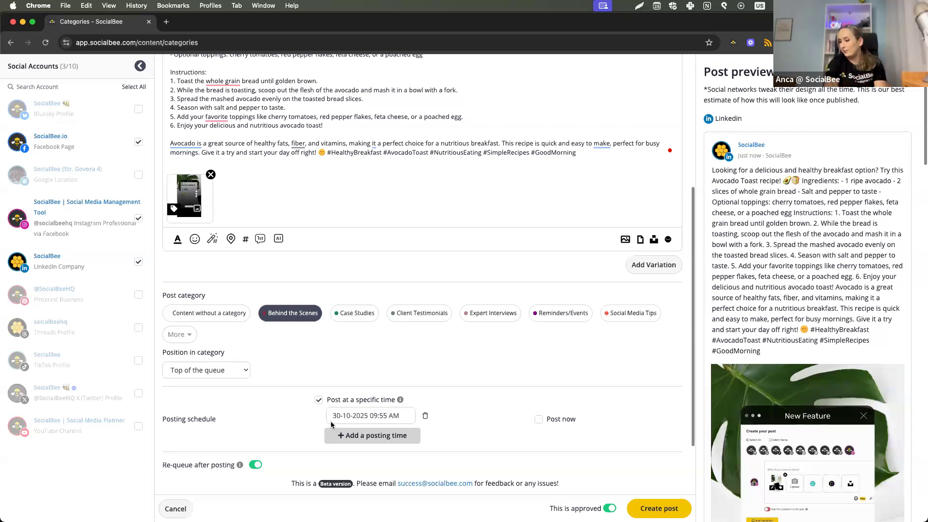
Remove the specific posting time from the schedule, and switch re-queuing after posting off and back on.
{"action": "left_click", "coordinate": [426, 417]}
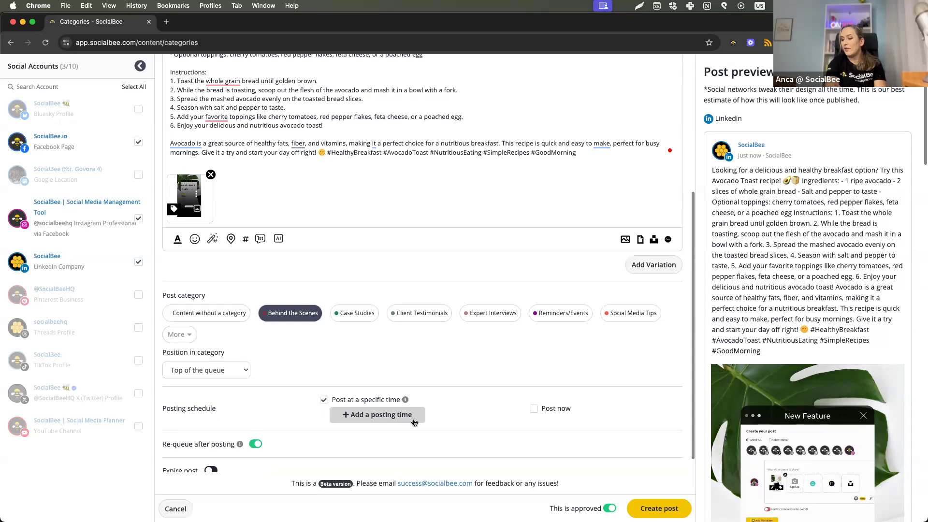
{"action": "left_click", "coordinate": [379, 402]}
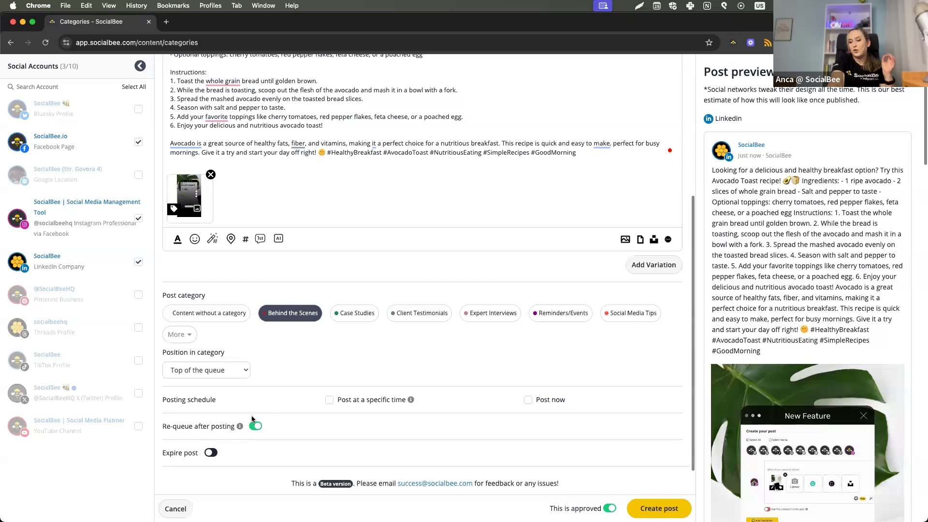
{"action": "left_click", "coordinate": [255, 427]}
{"action": "left_click", "coordinate": [255, 427]}
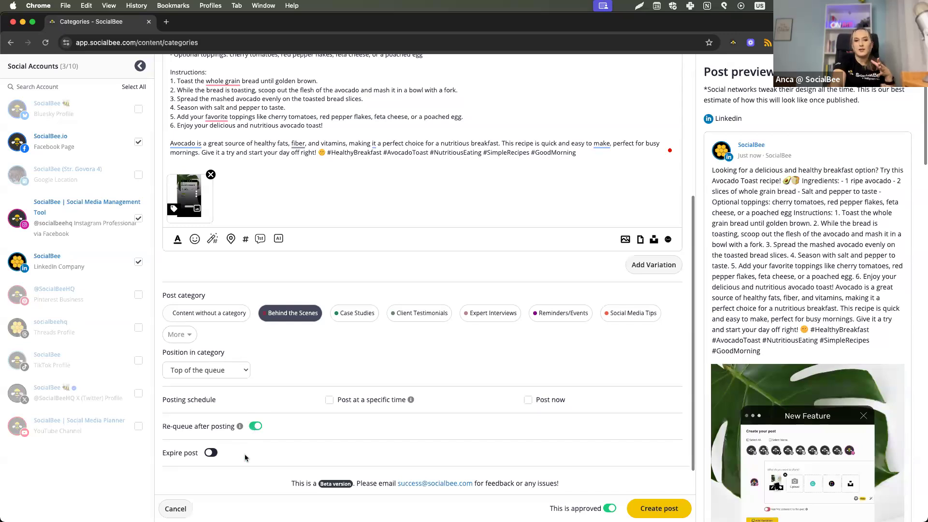
Turn on post expiry and try expiring after 2 publications and at a specific date, leaving both options unselected.
{"action": "left_click", "coordinate": [211, 455]}
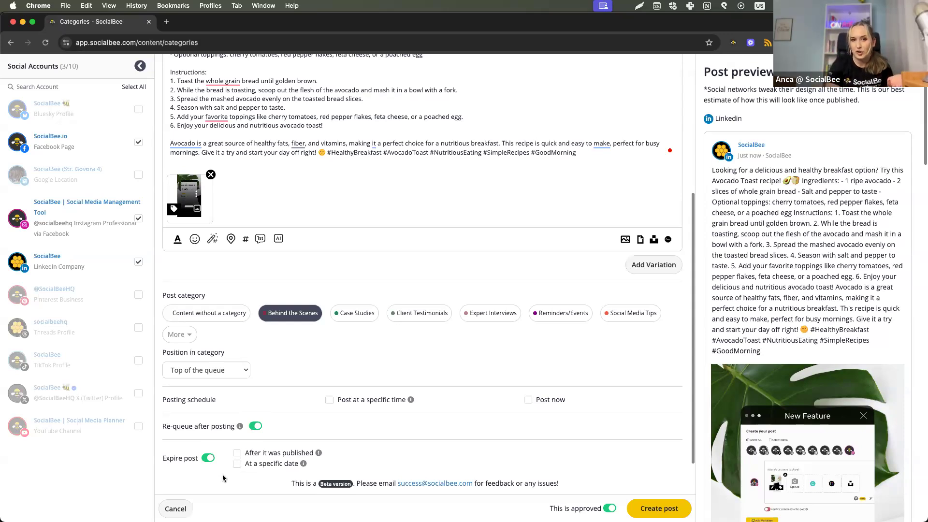
{"action": "left_click", "coordinate": [309, 453]}
{"action": "left_click", "coordinate": [347, 454]}
{"action": "left_click", "coordinate": [347, 453]}
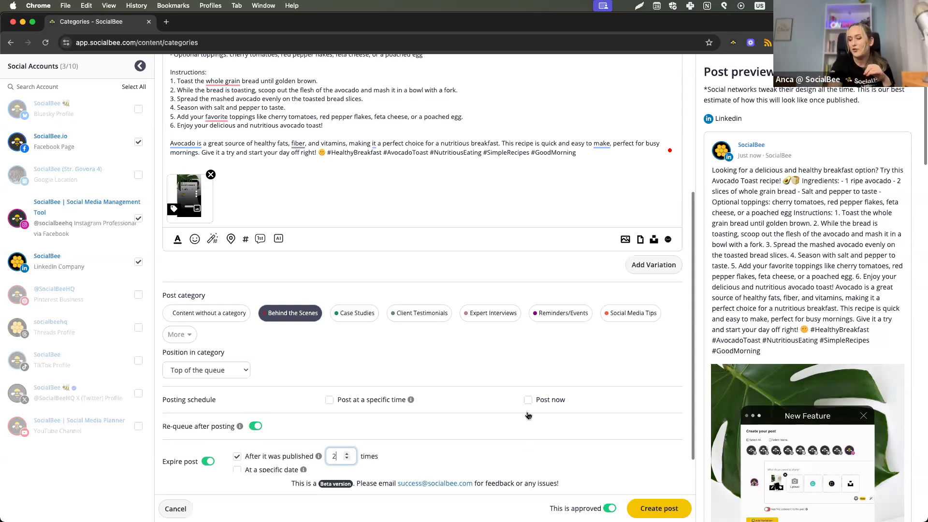
{"action": "left_click", "coordinate": [289, 458]}
{"action": "left_click", "coordinate": [279, 468]}
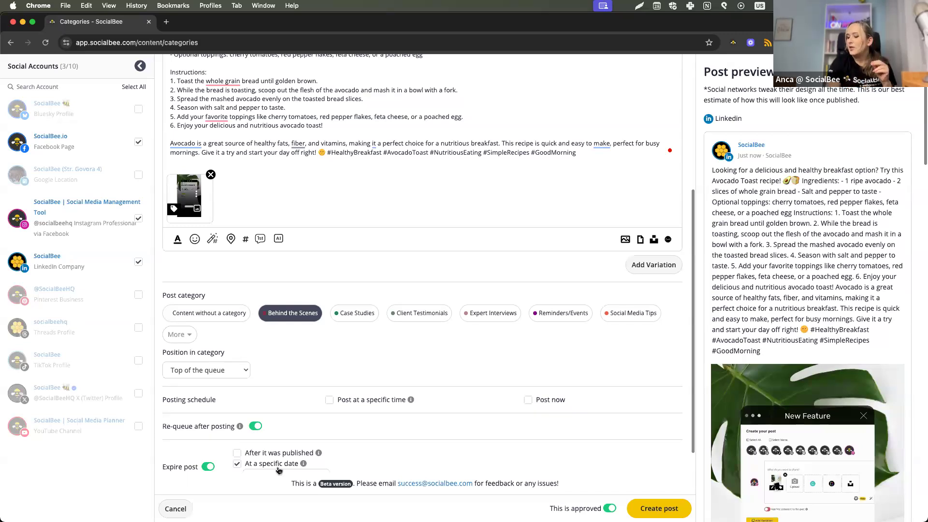
{"action": "left_click", "coordinate": [278, 465]}
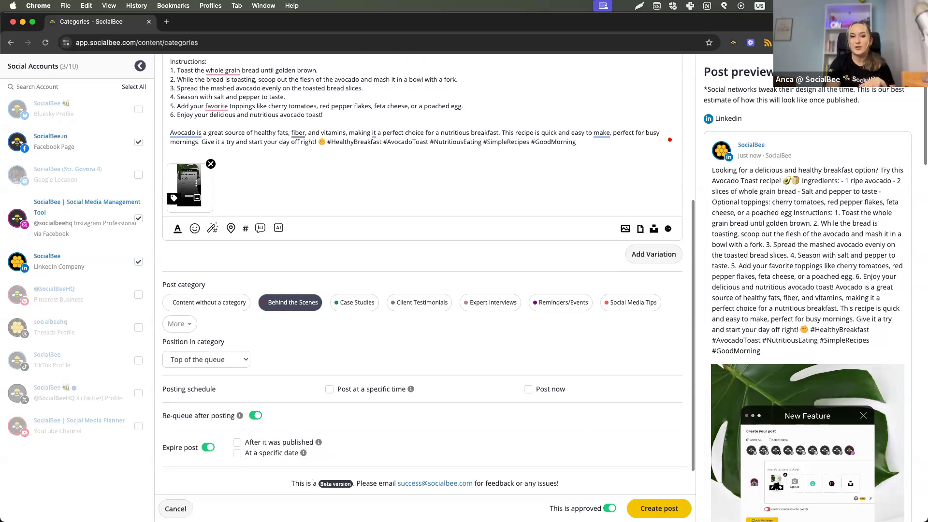
Create the post and open the Scheduler.
{"action": "left_click", "coordinate": [610, 508]}
{"action": "mouse_move", "coordinate": [618, 505]}
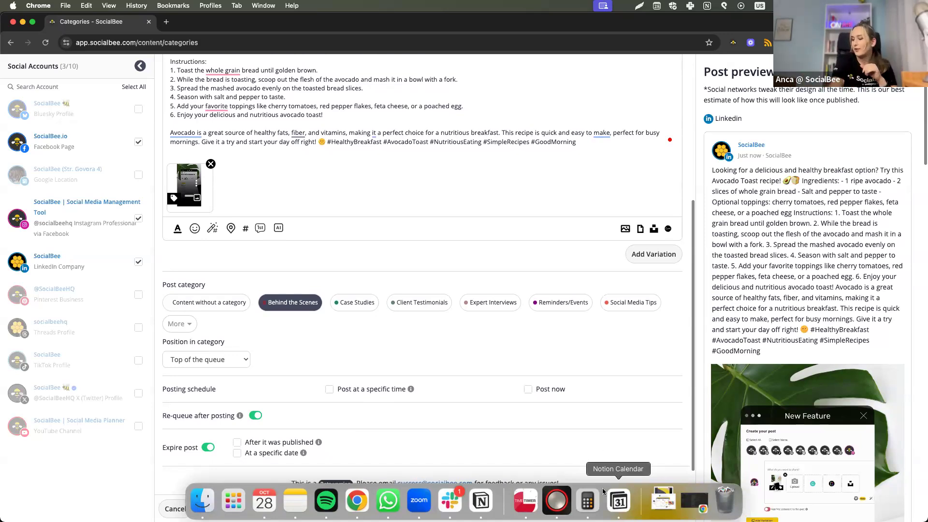
{"action": "left_click", "coordinate": [659, 508]}
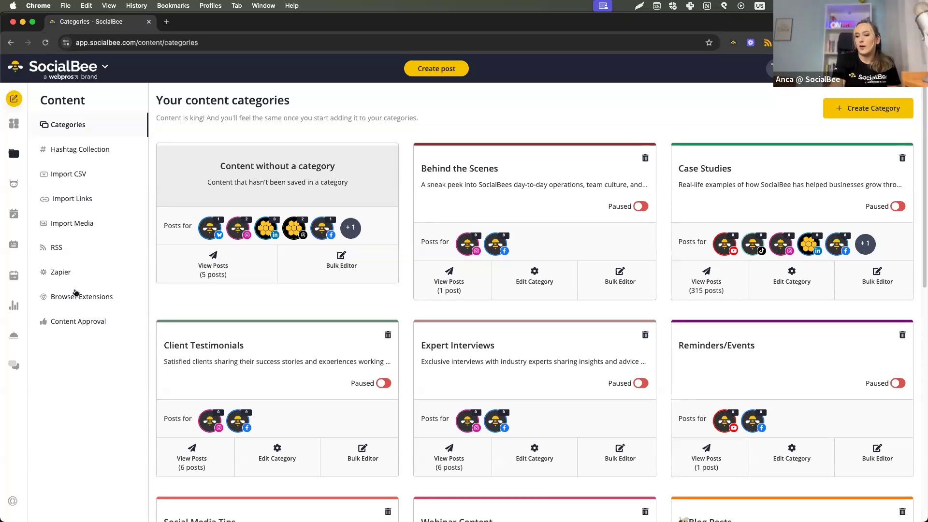
{"action": "left_click", "coordinate": [14, 277]}
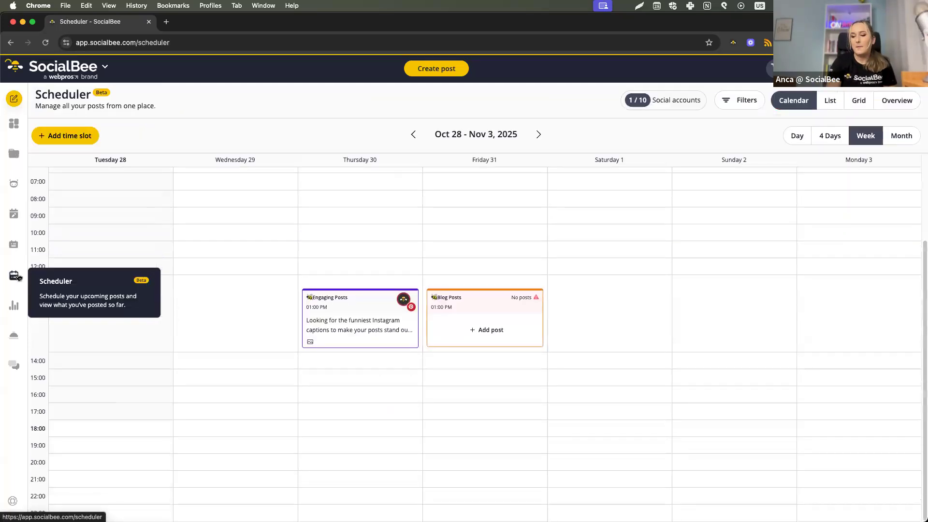
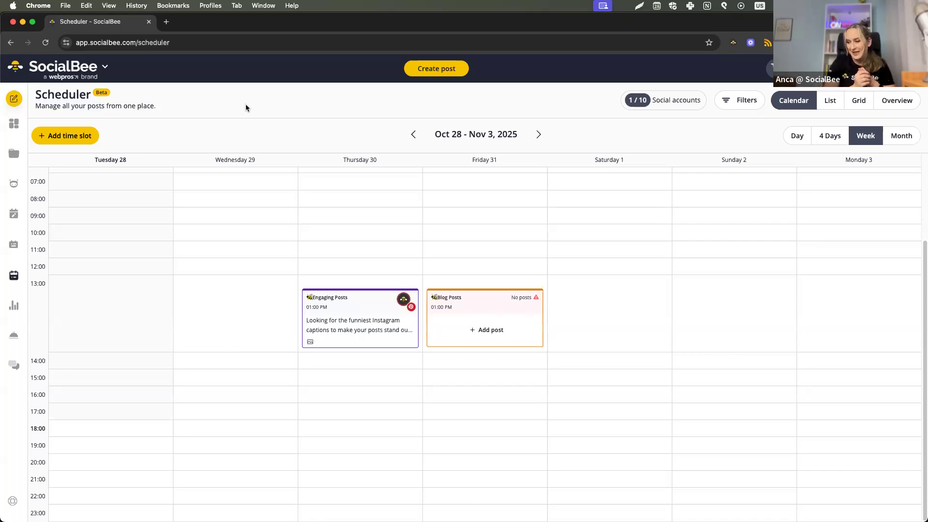
Preview creating a post from an empty Wednesday slot, discard it, and check the slot's option for scheduling a category.
{"action": "left_click", "coordinate": [206, 321]}
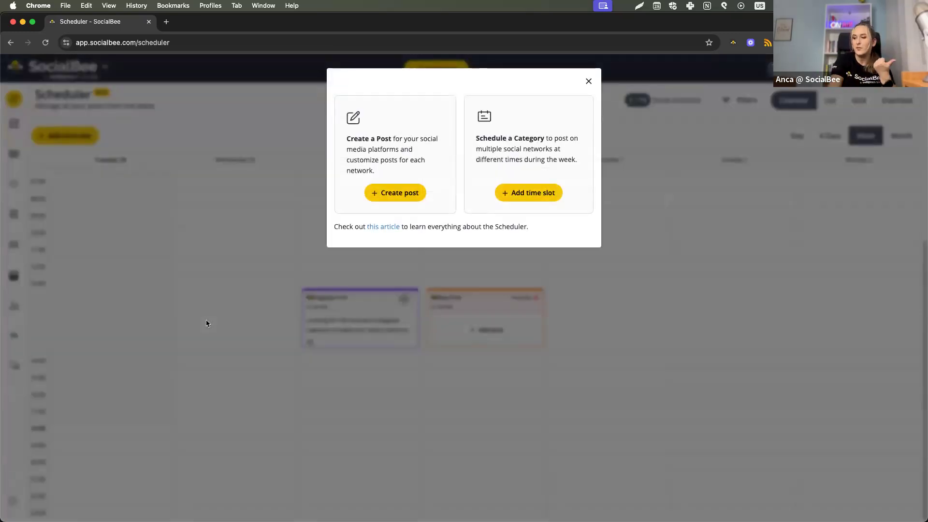
{"action": "left_click", "coordinate": [393, 190]}
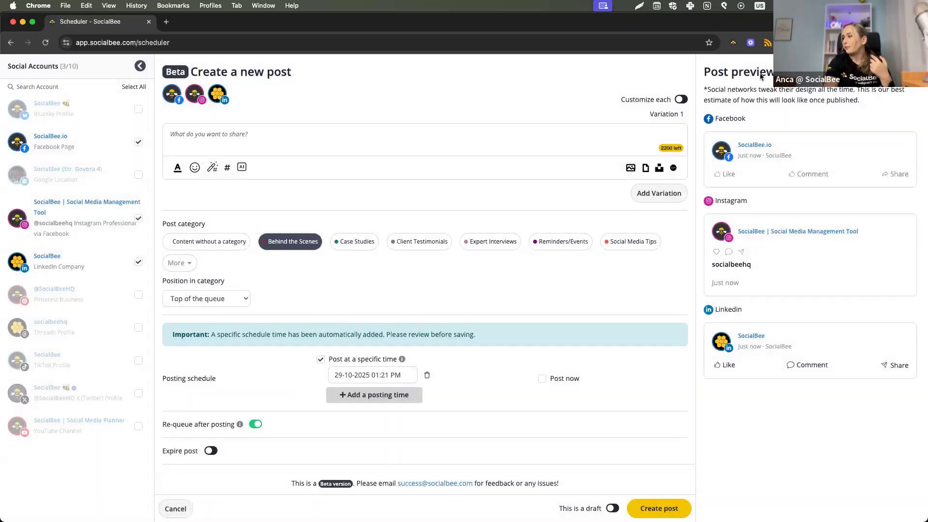
{"action": "key", "text": "Escape"}
{"action": "left_click", "coordinate": [553, 320]}
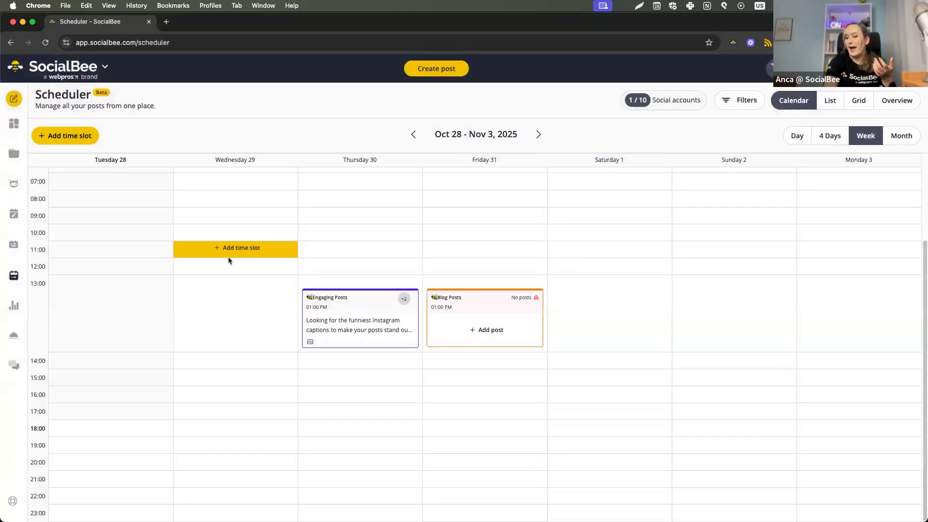
{"action": "left_click", "coordinate": [229, 257]}
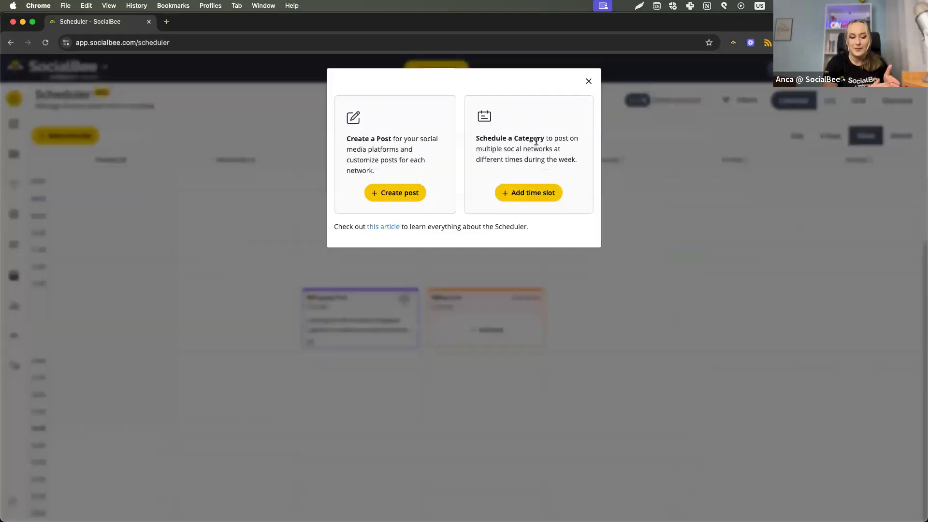
{"action": "key", "text": "Escape"}
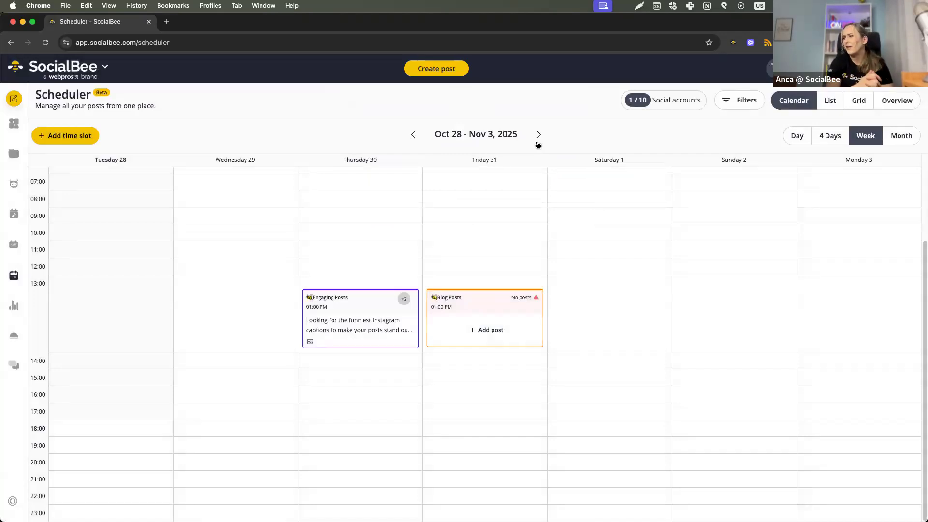
Show the weekly schedule overview for the "SocialBee | Social Media Management Tool" Instagram account.
{"action": "left_click", "coordinate": [892, 101]}
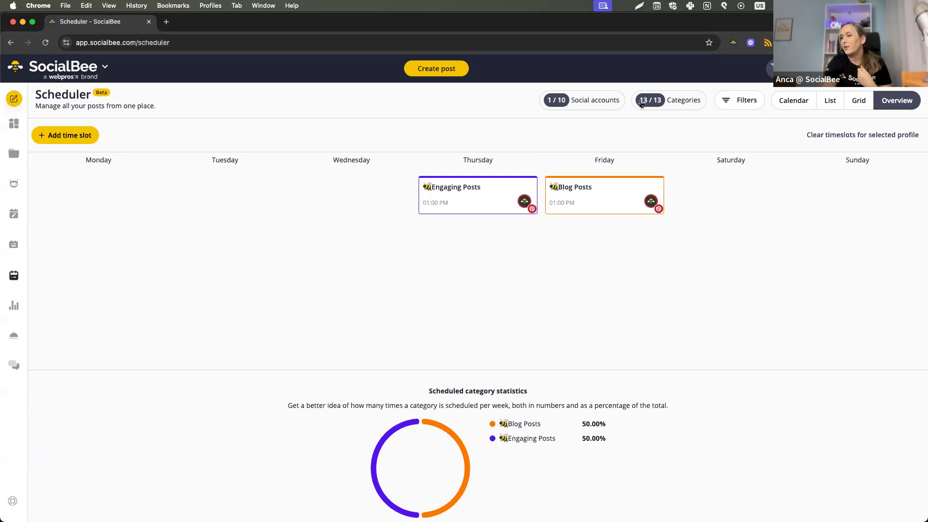
{"action": "left_click", "coordinate": [604, 102]}
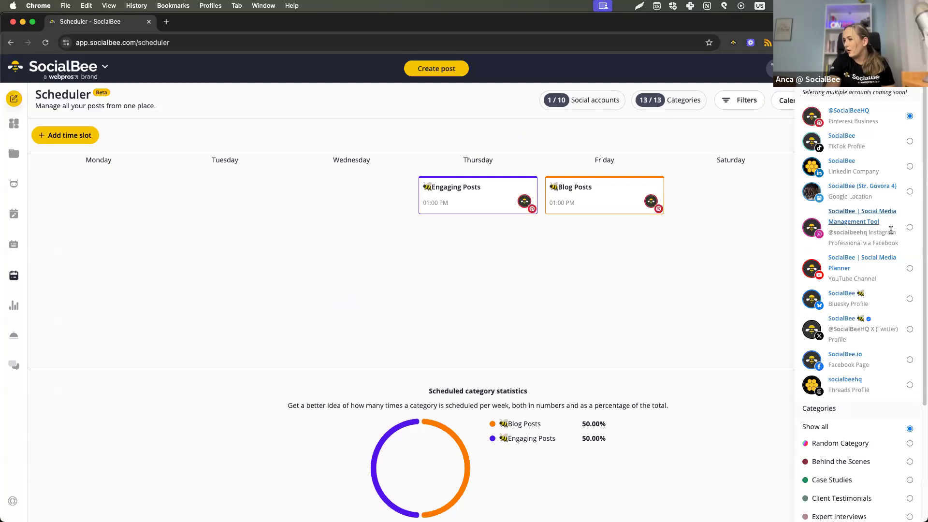
{"action": "left_click", "coordinate": [909, 227]}
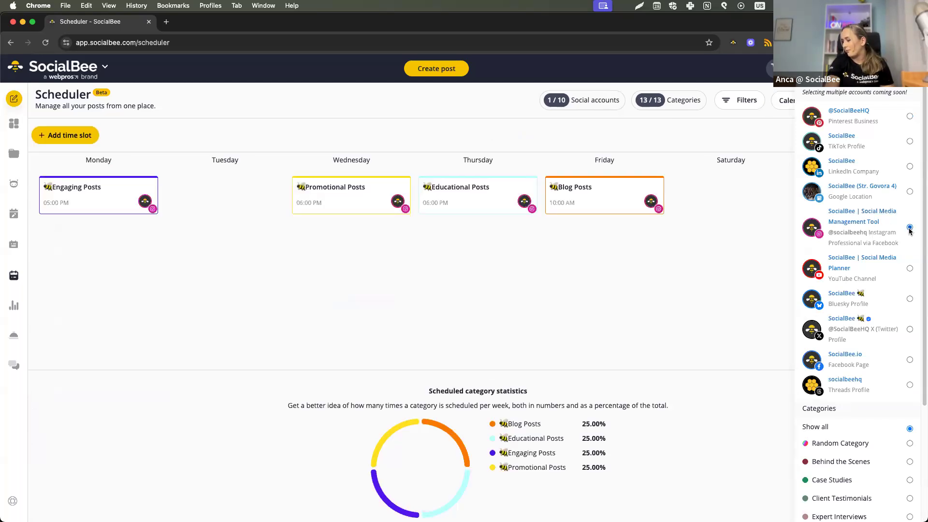
{"action": "left_click", "coordinate": [450, 141]}
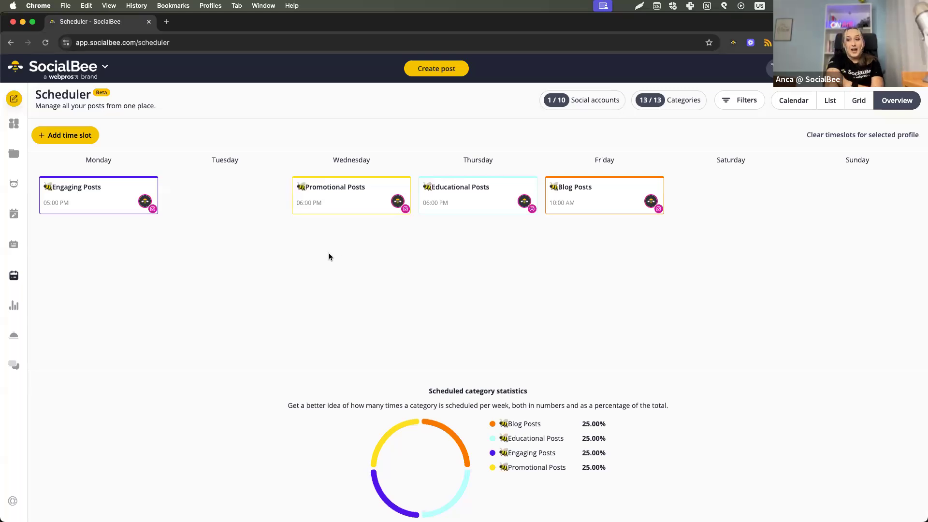
Start a new Tuesday time slot for the Instagram profile with the Behind the Scenes category.
{"action": "left_click", "coordinate": [254, 200]}
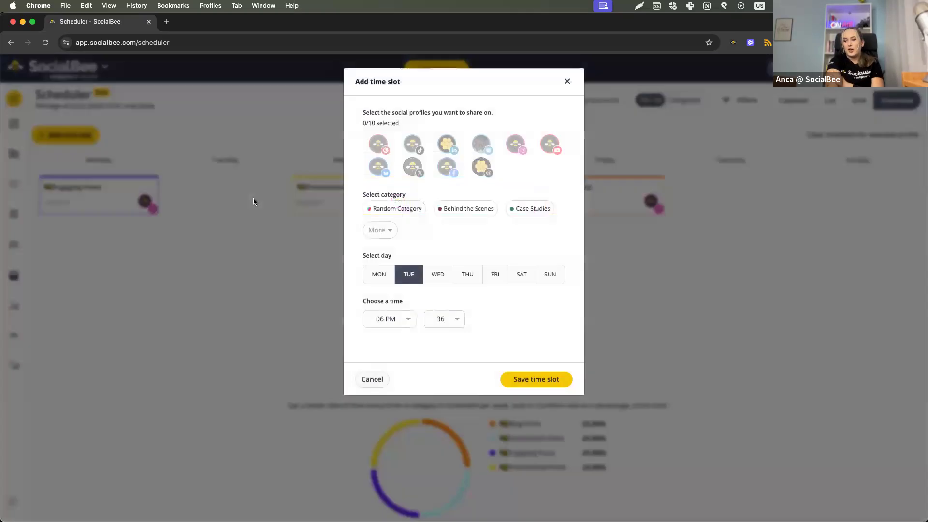
{"action": "left_click", "coordinate": [515, 145]}
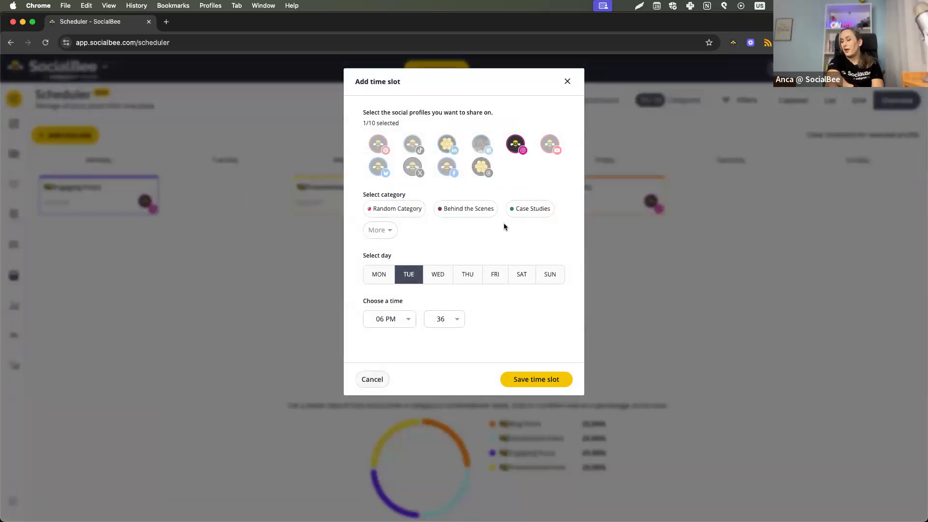
{"action": "left_click", "coordinate": [383, 233]}
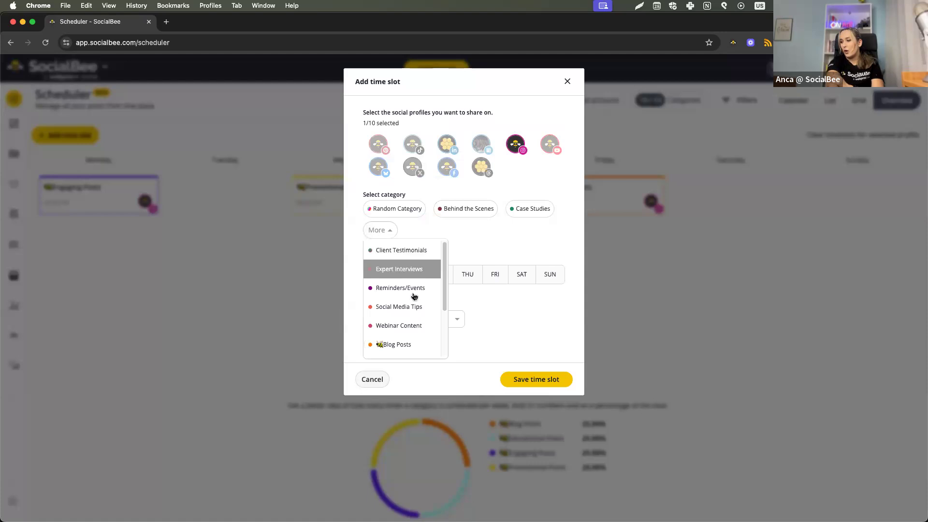
{"action": "left_click", "coordinate": [467, 212]}
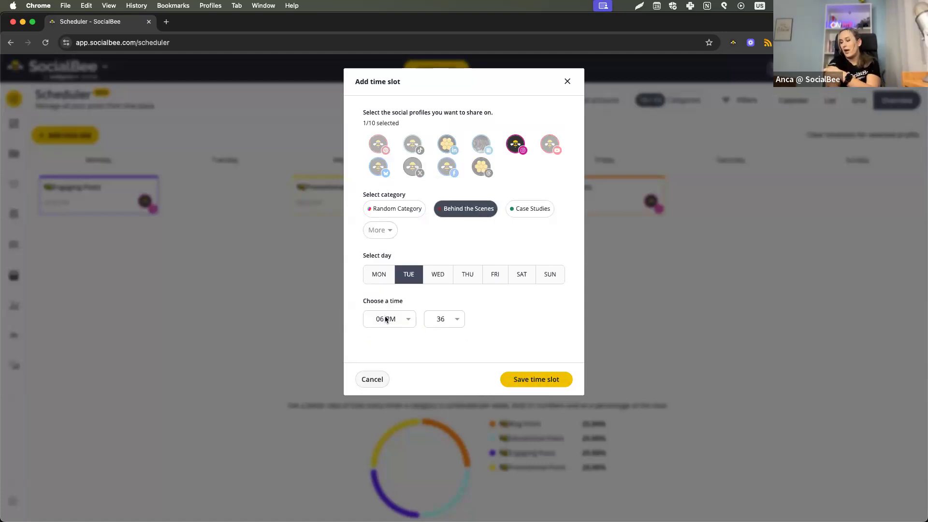
Set the time slot's hour to 02 PM and save the slot.
{"action": "left_click", "coordinate": [405, 322]}
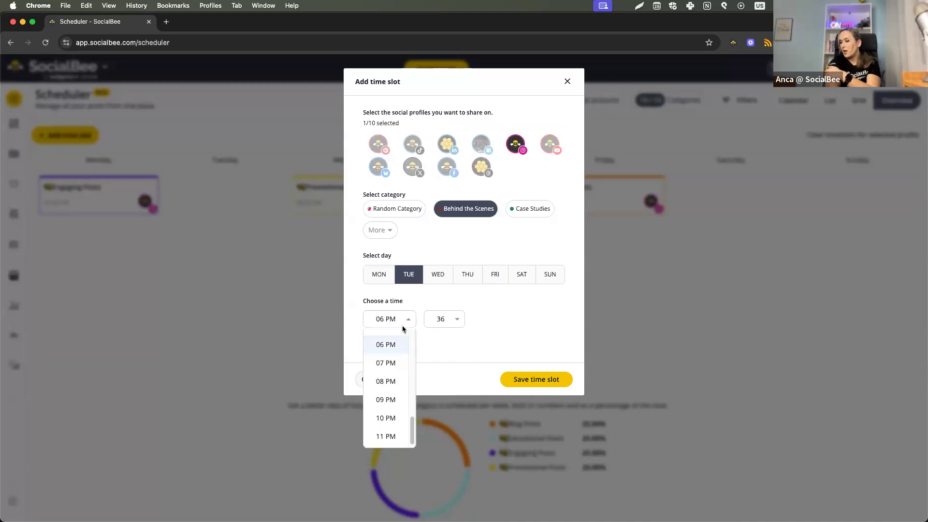
{"action": "scroll", "coordinate": [383, 360], "scroll_direction": "up", "scroll_amount": 8}
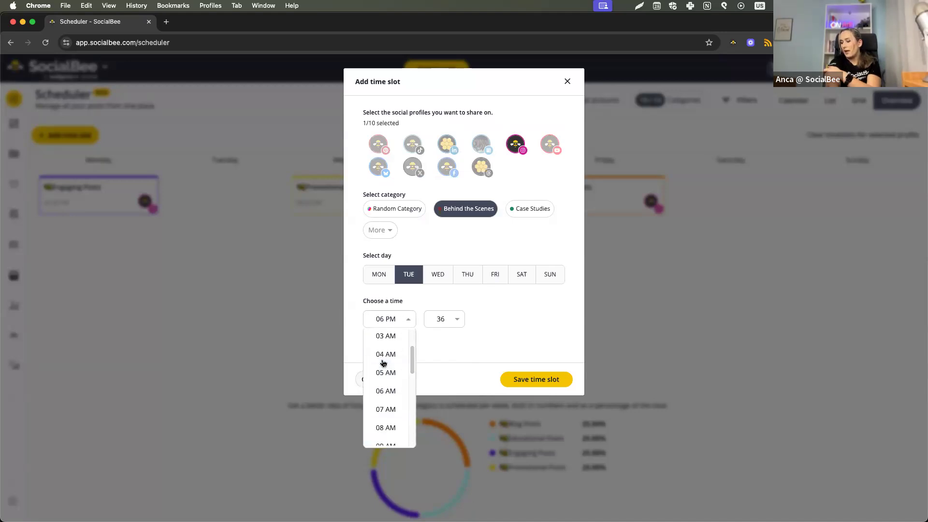
{"action": "scroll", "coordinate": [383, 363], "scroll_direction": "down", "scroll_amount": 5}
{"action": "scroll", "coordinate": [383, 365], "scroll_direction": "down", "scroll_amount": 4}
{"action": "left_click", "coordinate": [384, 370]}
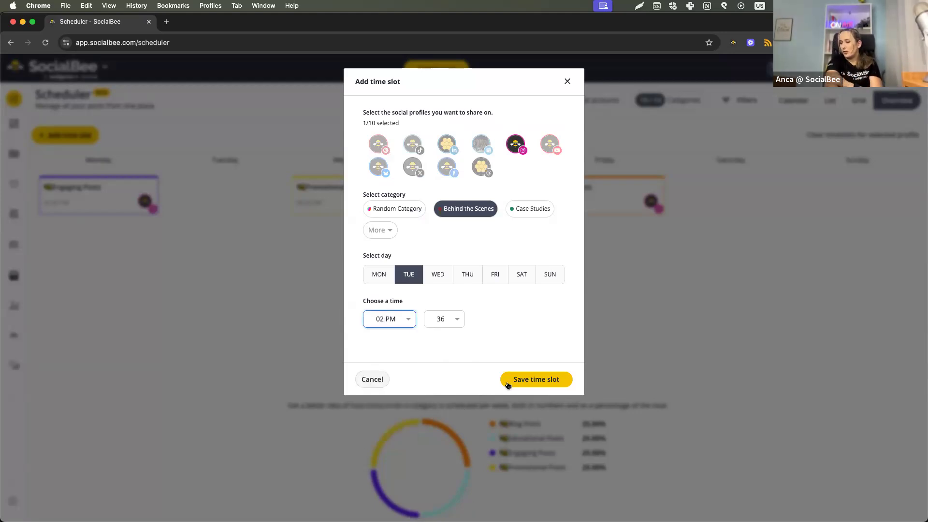
{"action": "left_click", "coordinate": [522, 385]}
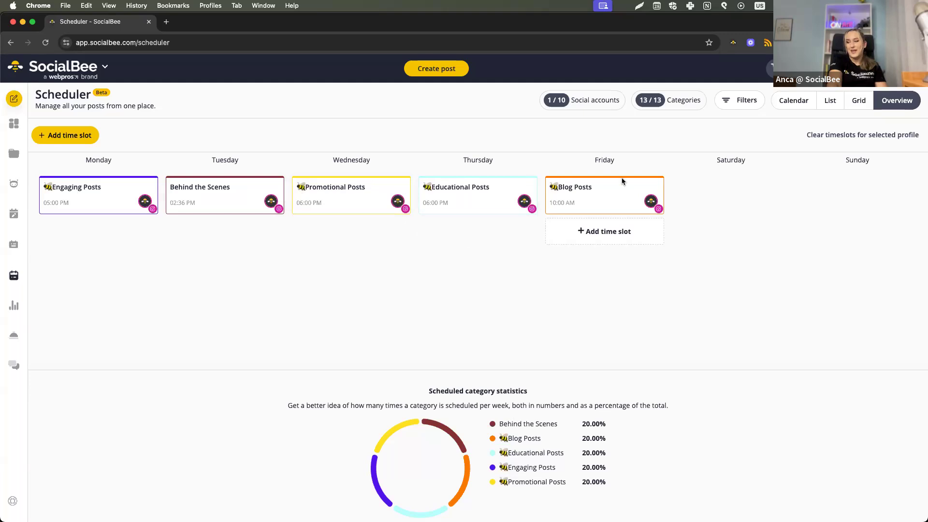
Return to the calendar and examine the scheduled posts by day, by four days and by week.
{"action": "left_click", "coordinate": [787, 104]}
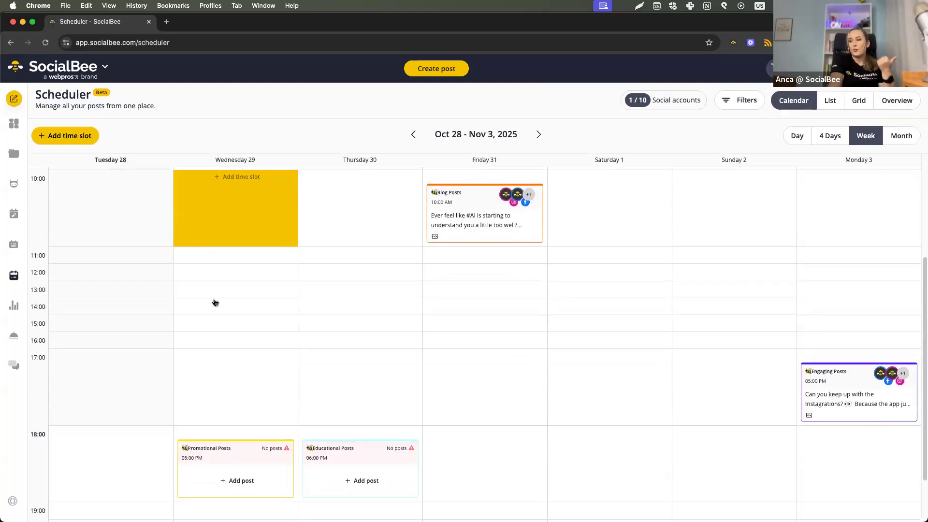
{"action": "scroll", "coordinate": [225, 341], "scroll_direction": "down", "scroll_amount": 3}
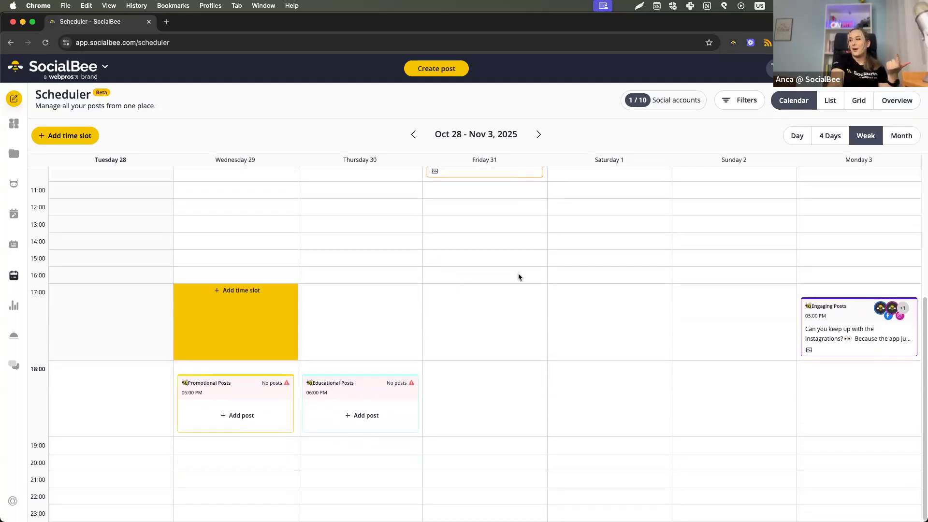
{"action": "scroll", "coordinate": [705, 215], "scroll_direction": "up", "scroll_amount": 8}
{"action": "left_click", "coordinate": [801, 141]}
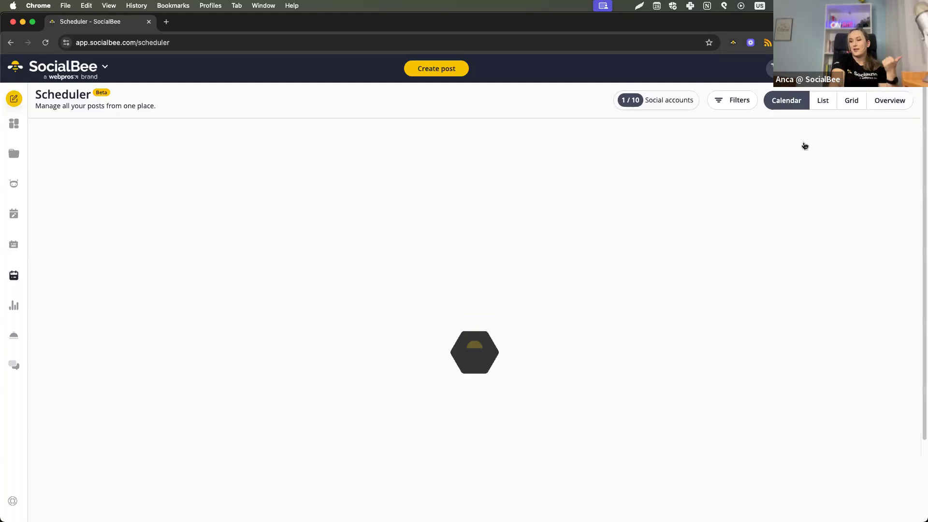
{"action": "scroll", "coordinate": [544, 330], "scroll_direction": "down", "scroll_amount": 2}
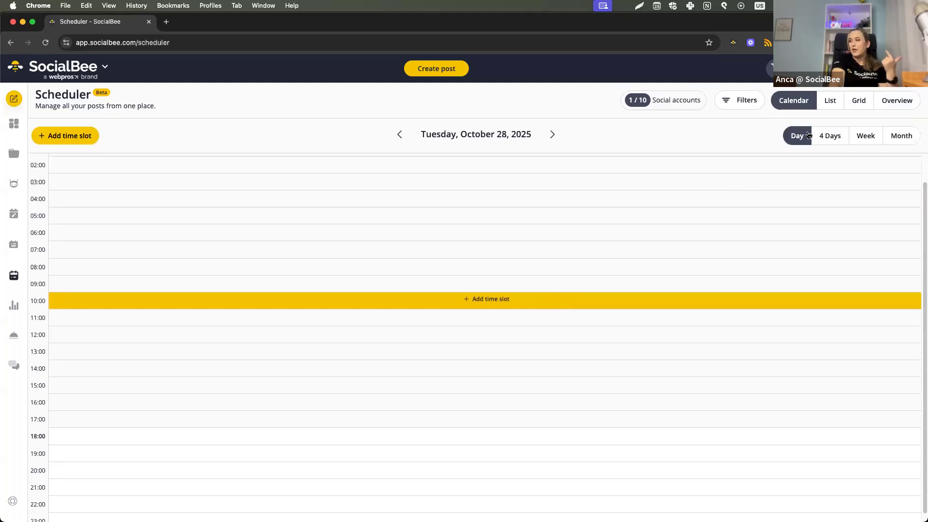
{"action": "left_click", "coordinate": [829, 136]}
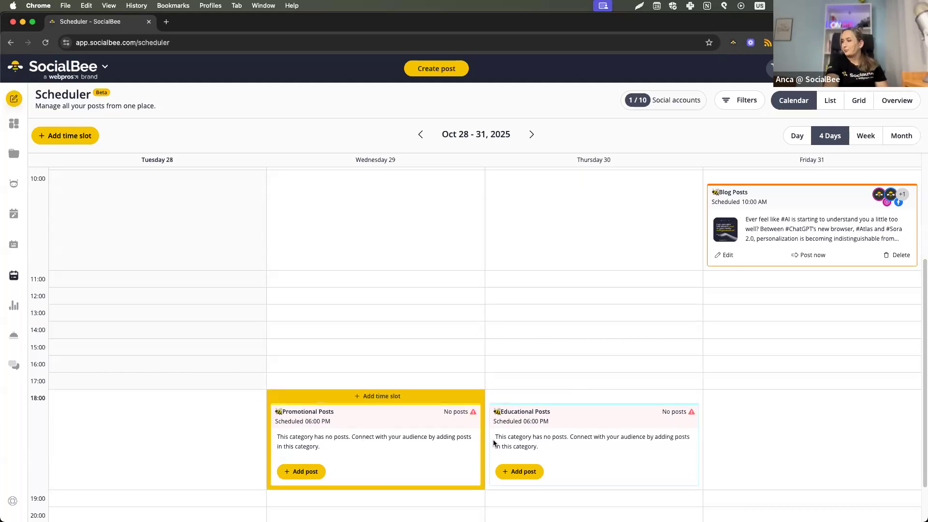
{"action": "left_click", "coordinate": [879, 141]}
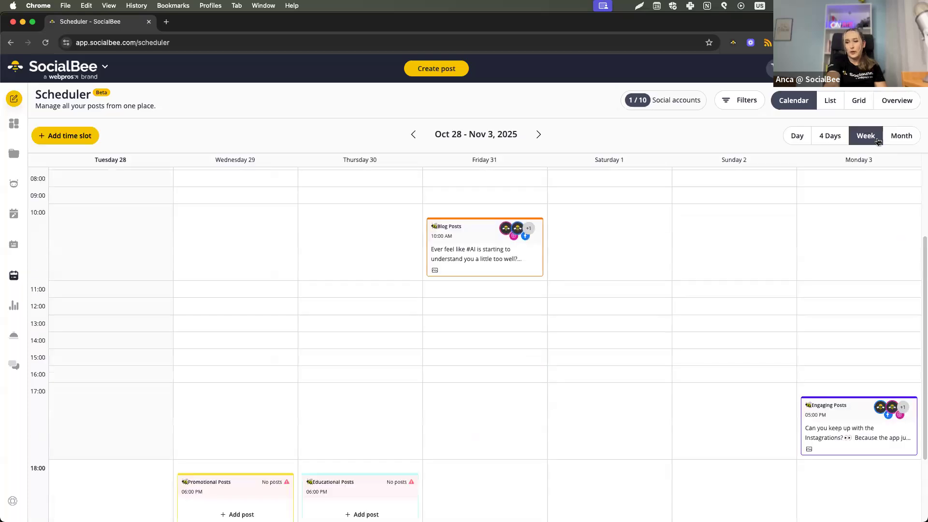
{"action": "scroll", "coordinate": [268, 363], "scroll_direction": "down", "scroll_amount": 1}
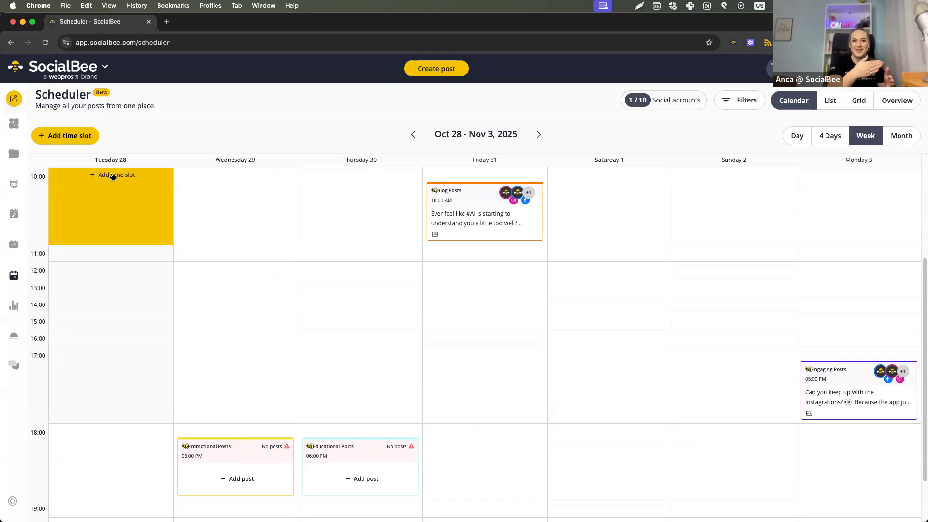
Examine the monthly calendar for October and November 2025, and return to October.
{"action": "left_click", "coordinate": [890, 135]}
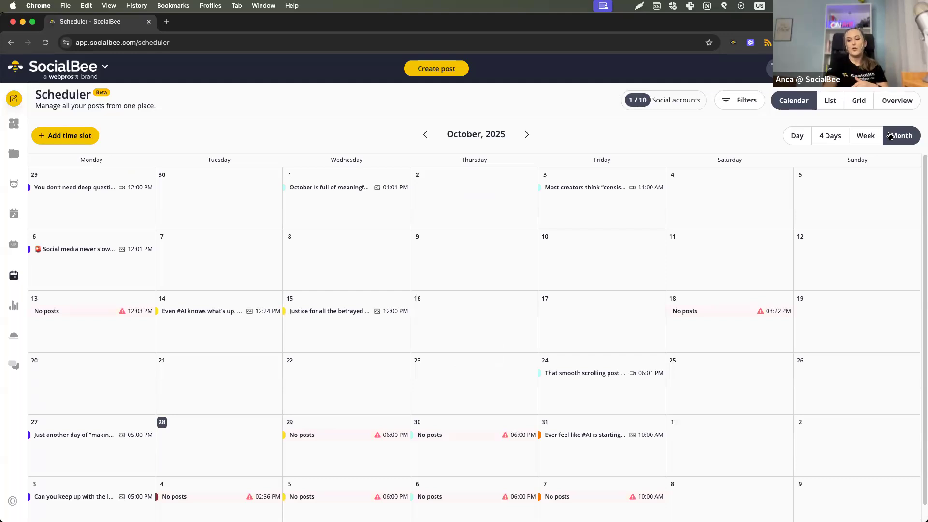
{"action": "scroll", "coordinate": [125, 384], "scroll_direction": "down", "scroll_amount": 1}
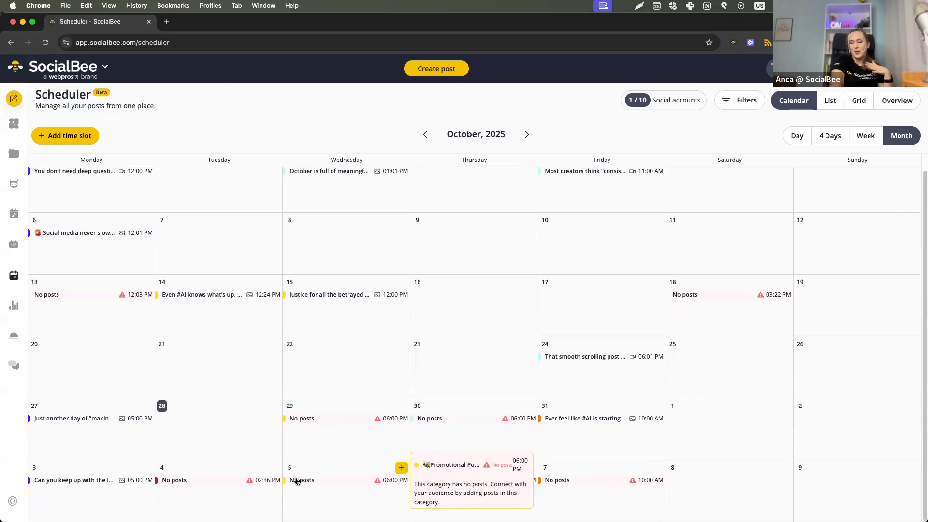
{"action": "left_click", "coordinate": [527, 134]}
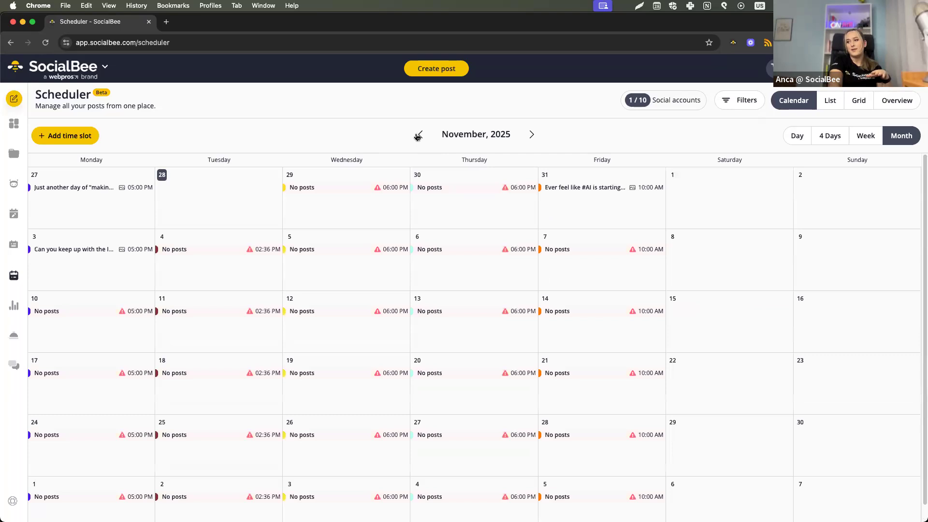
{"action": "left_click", "coordinate": [418, 135]}
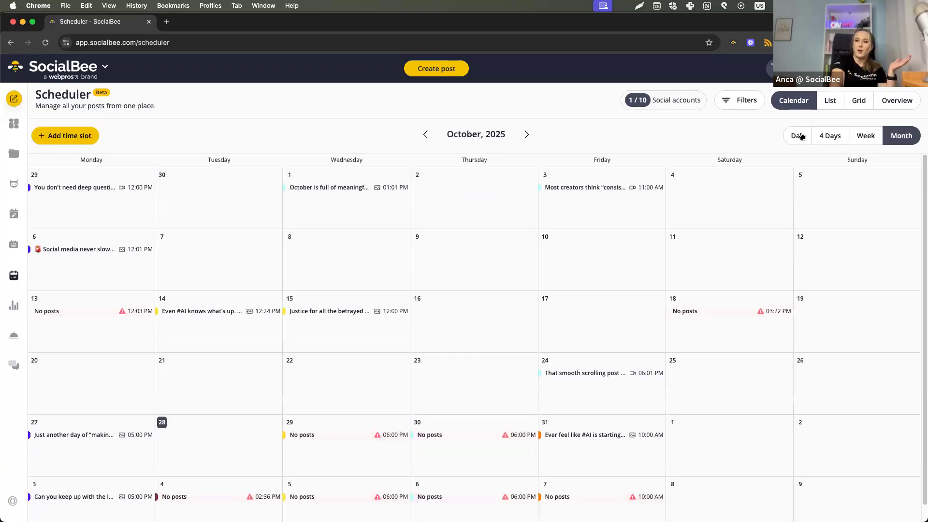
Return the calendar to the weekly view, and view the Instagram account's scheduled posts as a list and as a grid.
{"action": "left_click", "coordinate": [867, 138]}
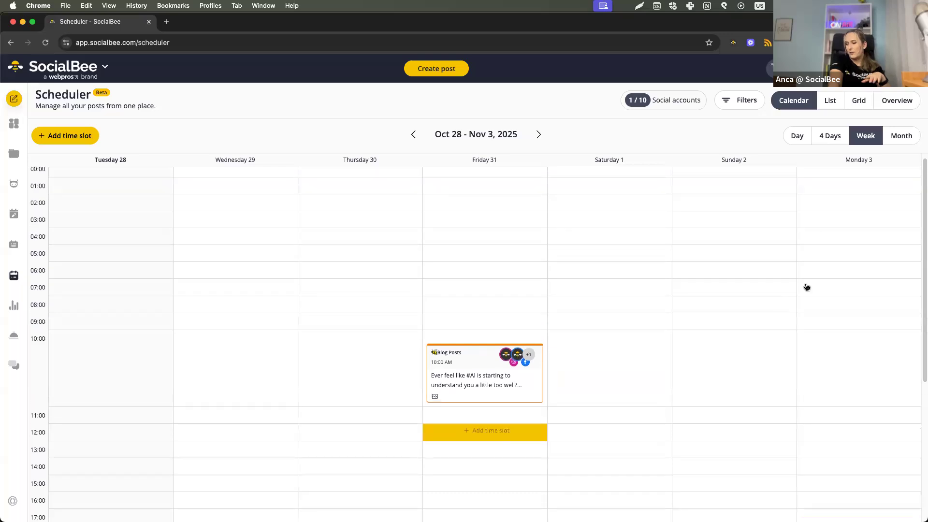
{"action": "left_click", "coordinate": [826, 103]}
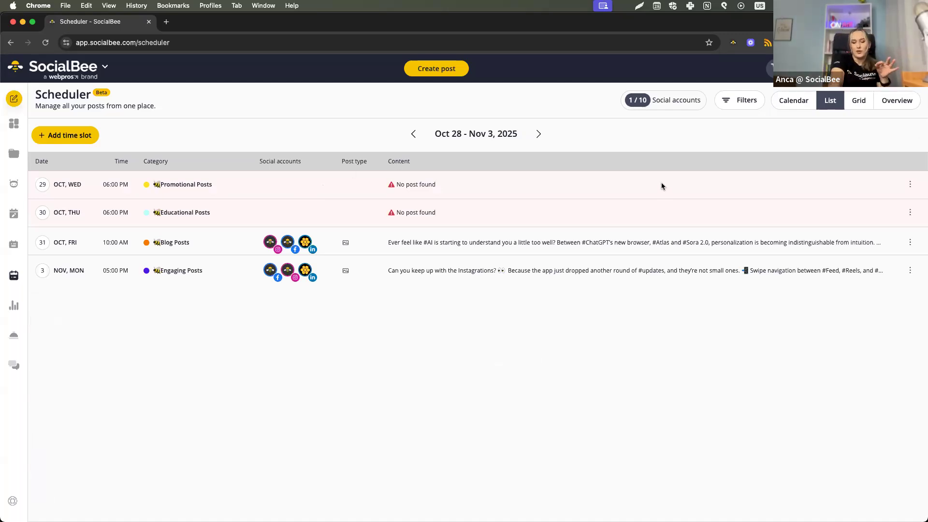
{"action": "left_click", "coordinate": [865, 104]}
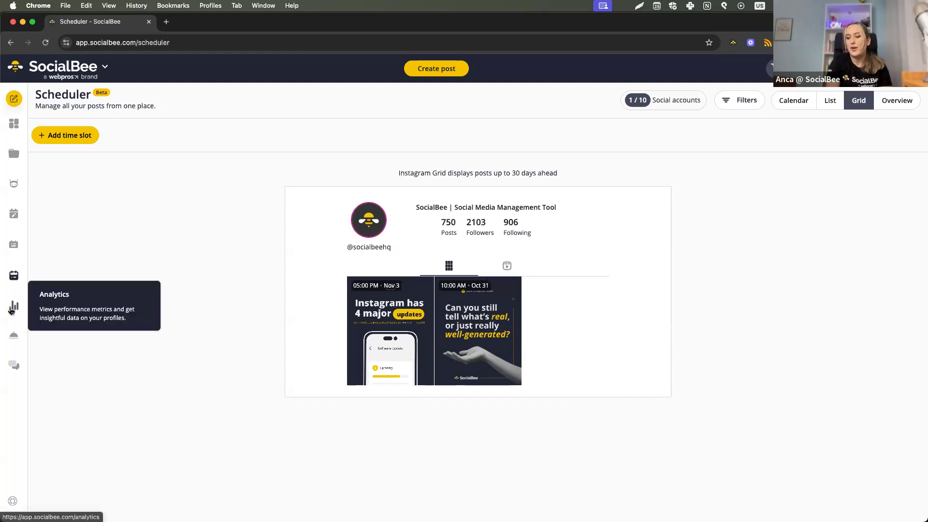
Open Analytics for the SocialBee Instagram profile with the period set to Last month.
{"action": "left_click", "coordinate": [13, 308]}
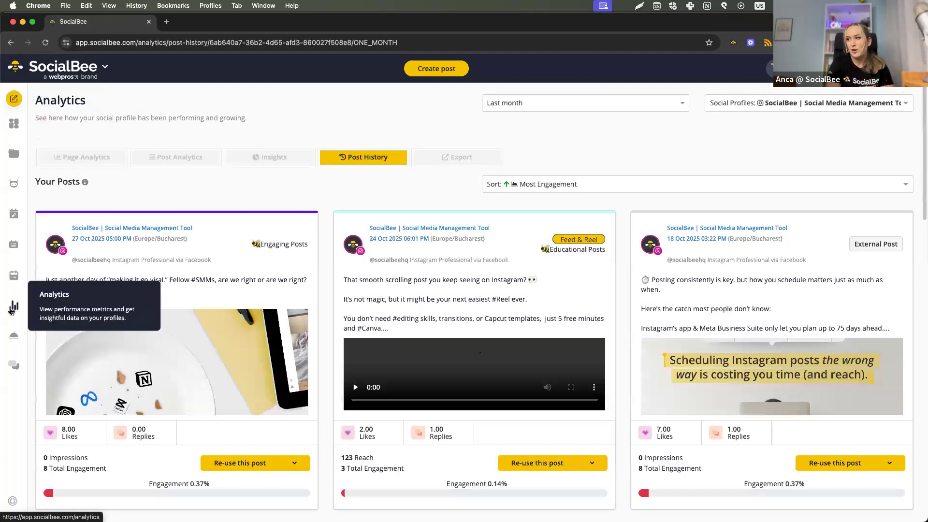
{"action": "left_click", "coordinate": [744, 106]}
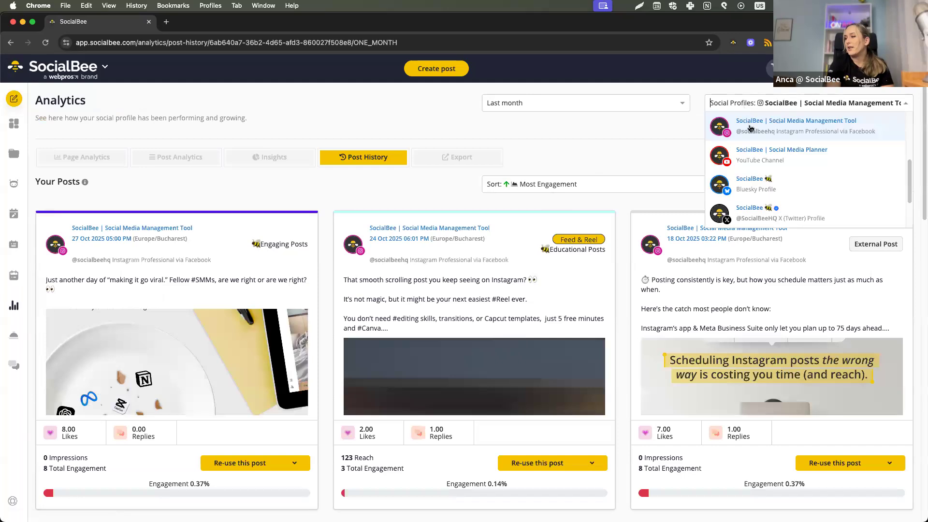
{"action": "left_click", "coordinate": [751, 132]}
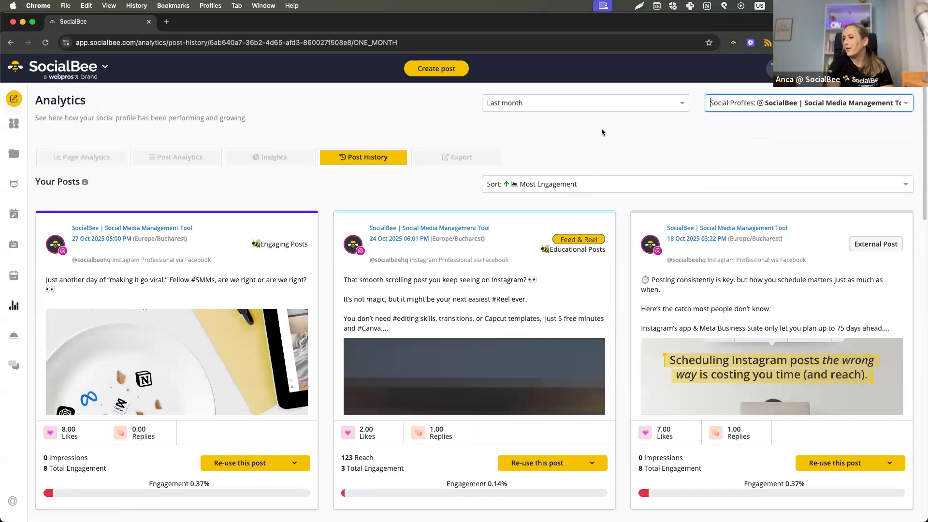
{"action": "left_click", "coordinate": [568, 107]}
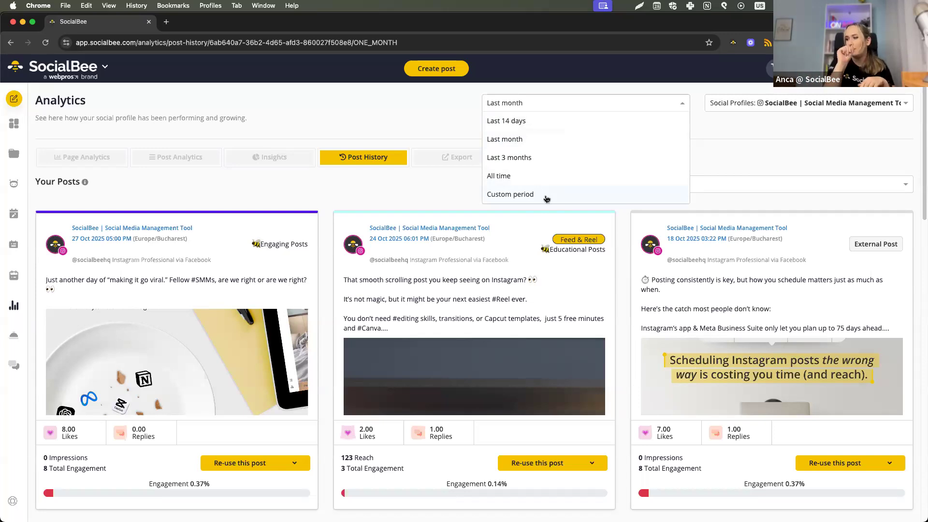
{"action": "left_click", "coordinate": [522, 142]}
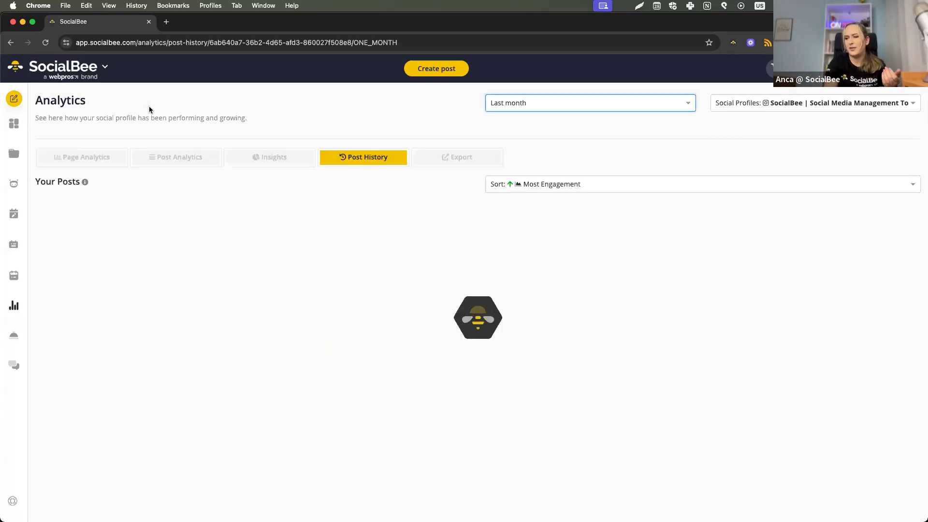
Examine the Instagram page analytics, from follower growth through demographics to the followers' online activity.
{"action": "left_click", "coordinate": [89, 166]}
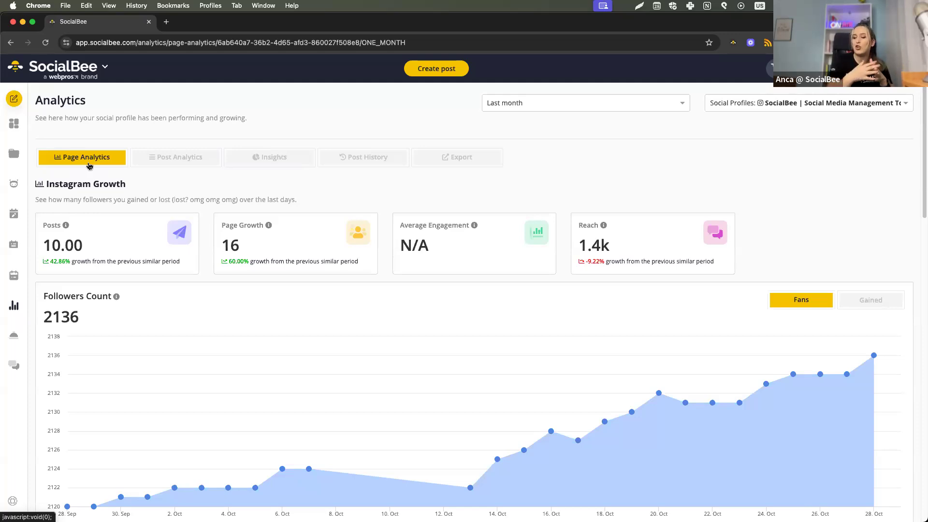
{"action": "scroll", "coordinate": [133, 335], "scroll_direction": "down", "scroll_amount": 15}
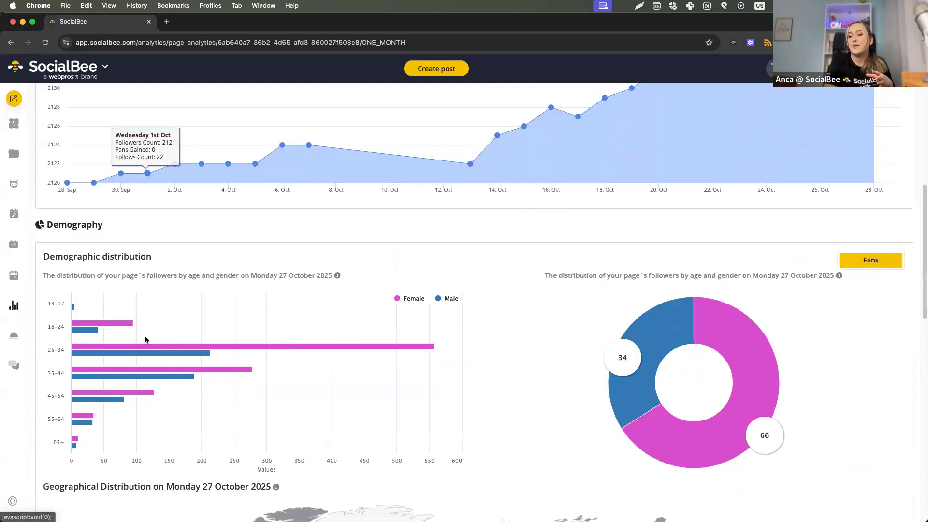
{"action": "scroll", "coordinate": [145, 340], "scroll_direction": "down", "scroll_amount": 4}
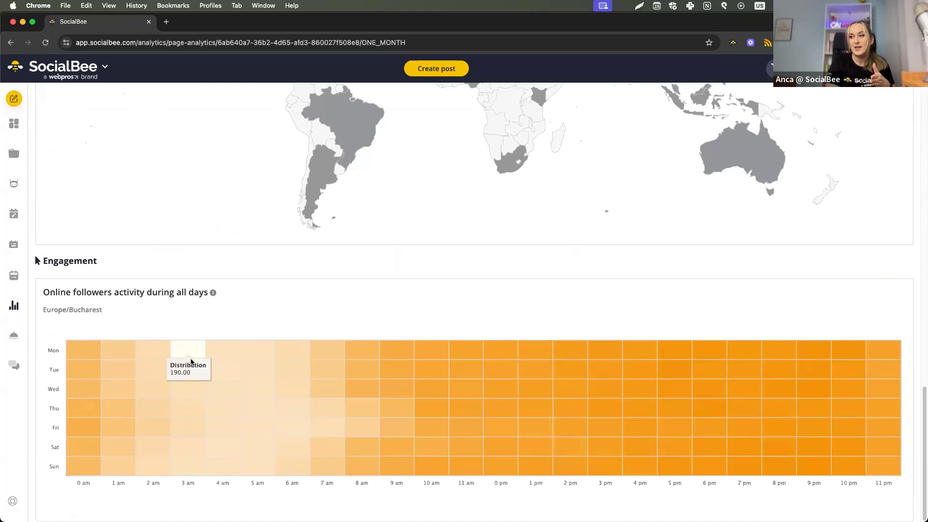
{"action": "scroll", "coordinate": [192, 360], "scroll_direction": "up", "scroll_amount": 20}
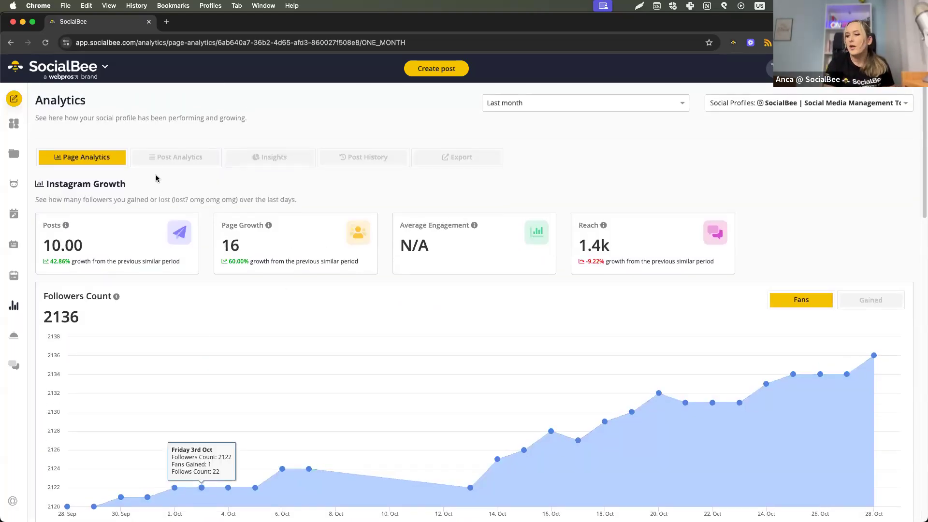
Examine the Instagram profile's post analytics and post evolution chart for the last month.
{"action": "left_click", "coordinate": [159, 159]}
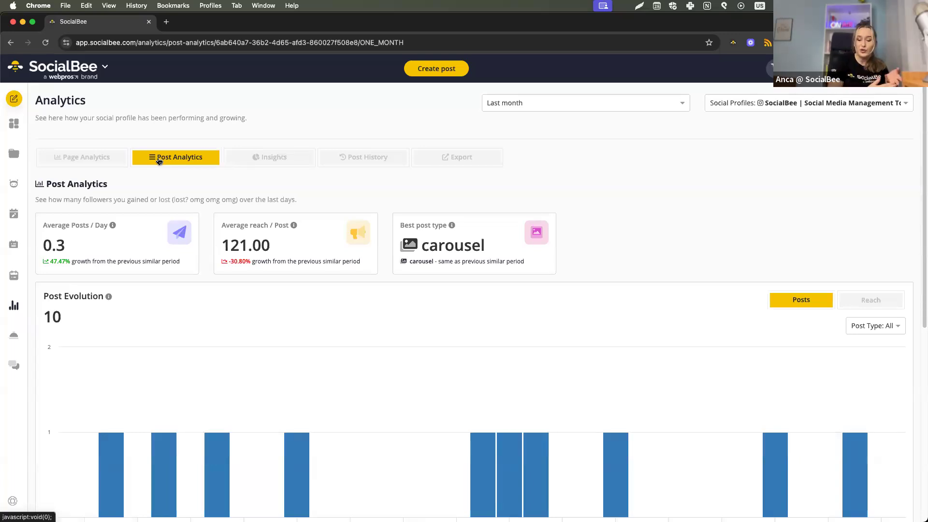
{"action": "scroll", "coordinate": [103, 311], "scroll_direction": "down", "scroll_amount": 3}
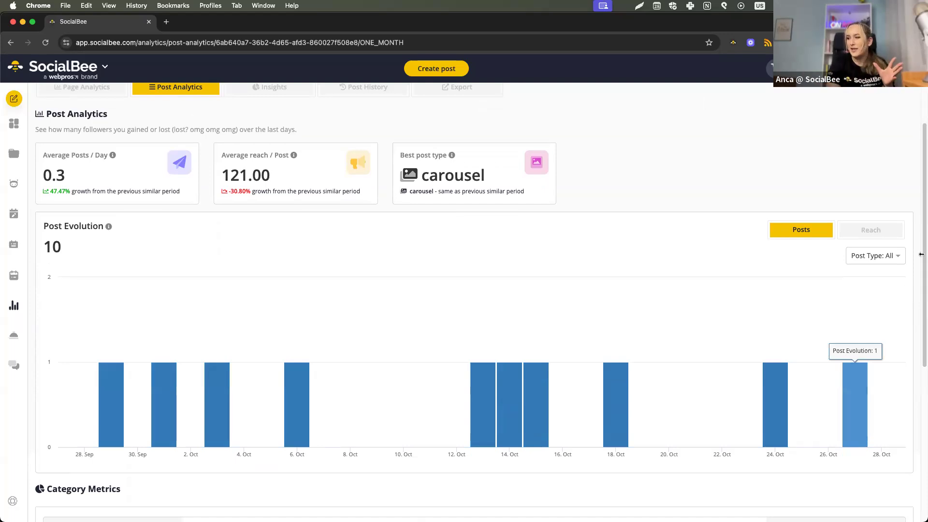
{"action": "scroll", "coordinate": [864, 319], "scroll_direction": "up", "scroll_amount": 3}
Set the post analytics period to Last 3 months and review the post evolution and category metrics.
{"action": "left_click", "coordinate": [597, 103]}
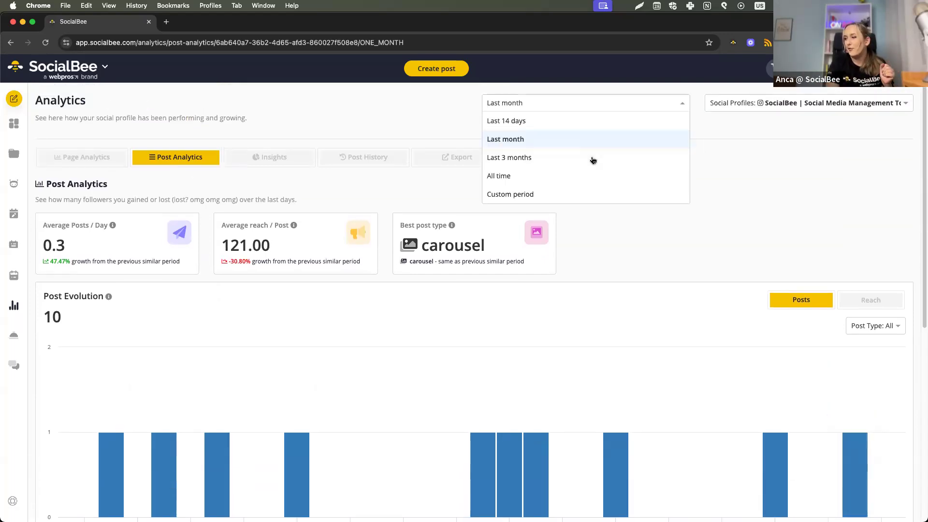
{"action": "left_click", "coordinate": [592, 157]}
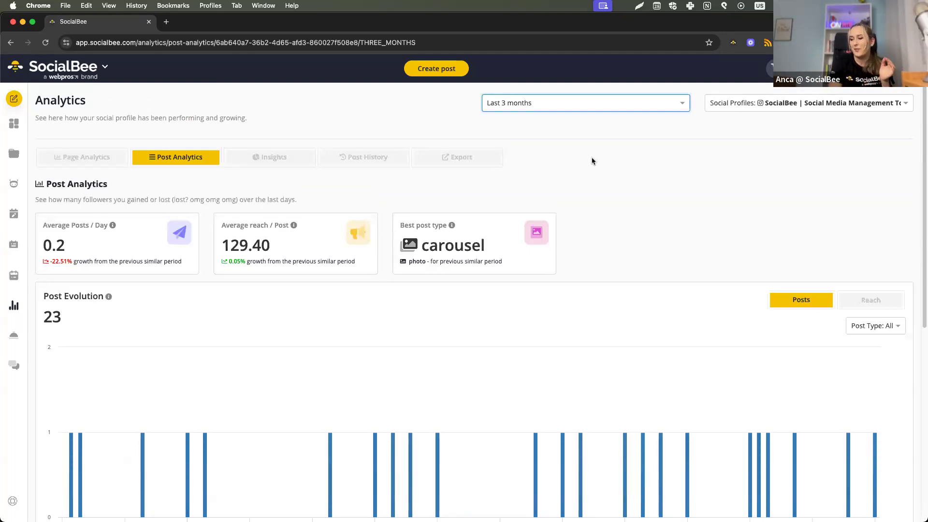
{"action": "scroll", "coordinate": [589, 158], "scroll_direction": "down", "scroll_amount": 5}
{"action": "scroll", "coordinate": [589, 157], "scroll_direction": "up", "scroll_amount": 1}
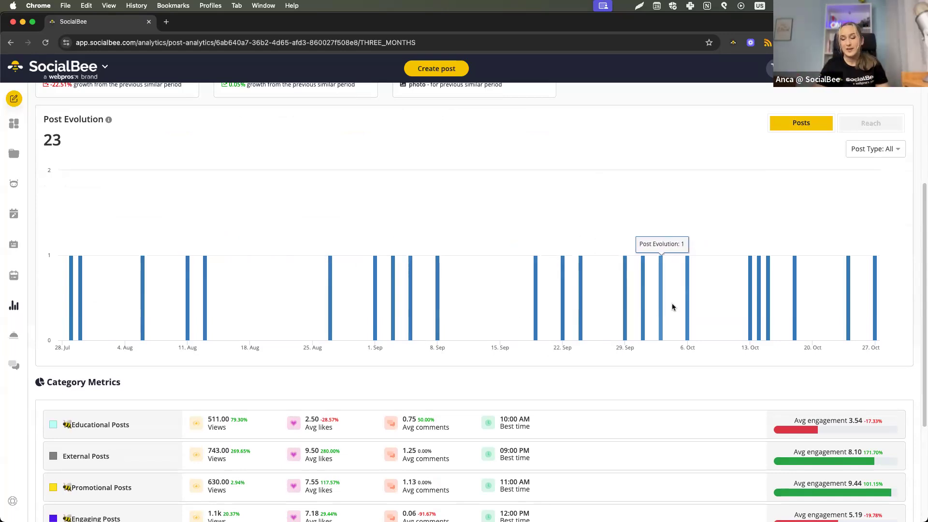
{"action": "scroll", "coordinate": [691, 140], "scroll_direction": "up", "scroll_amount": 1}
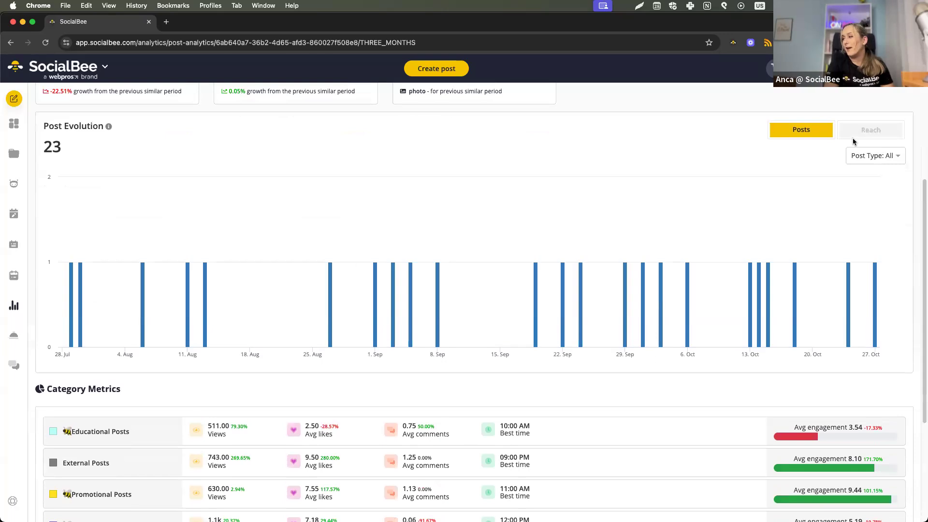
Switch the evolution chart to Reach, and examine the category metrics, post type metrics and average reach per post.
{"action": "left_click", "coordinate": [867, 129]}
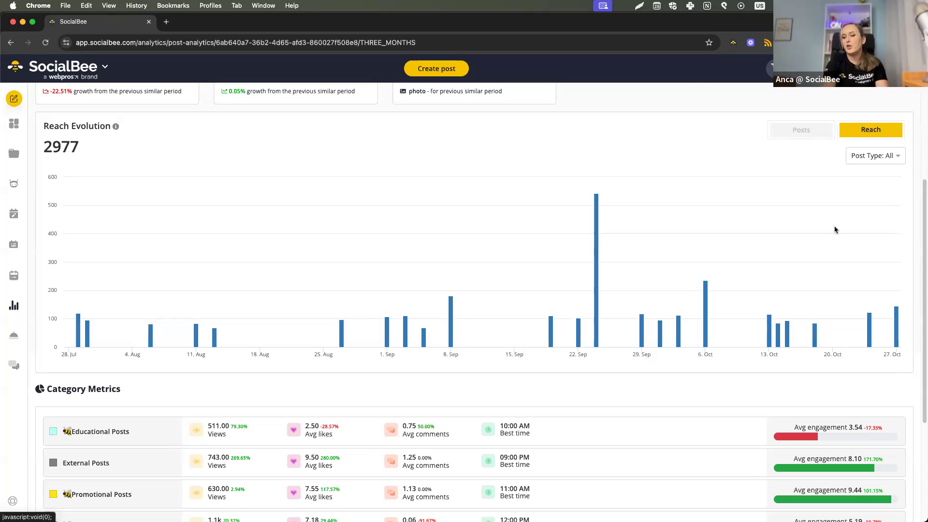
{"action": "scroll", "coordinate": [200, 335], "scroll_direction": "down", "scroll_amount": 4}
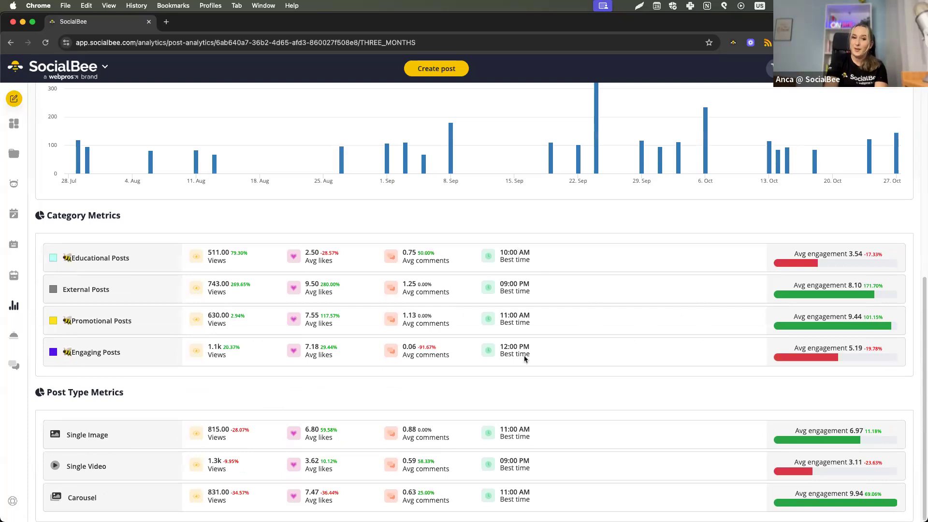
{"action": "scroll", "coordinate": [471, 431], "scroll_direction": "up", "scroll_amount": 5}
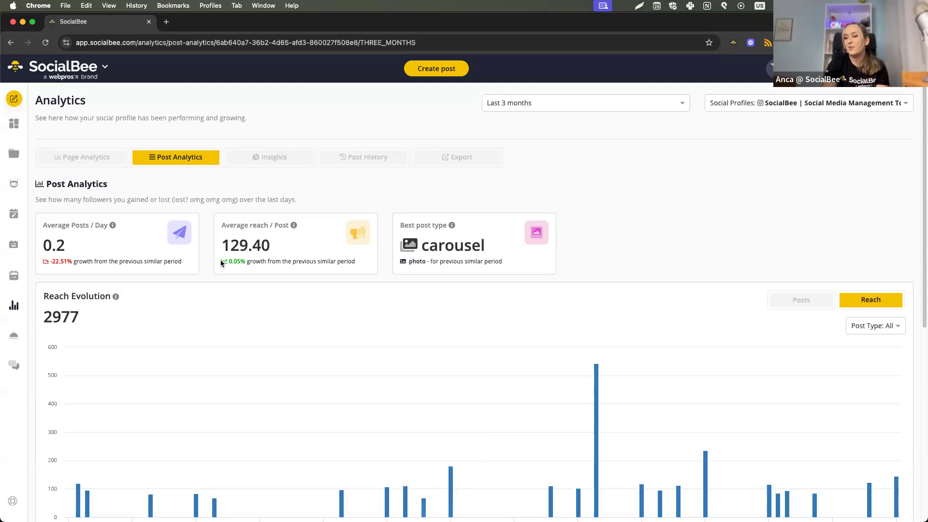
{"action": "left_click_drag", "start_coordinate": [261, 264], "coordinate": [227, 263]}
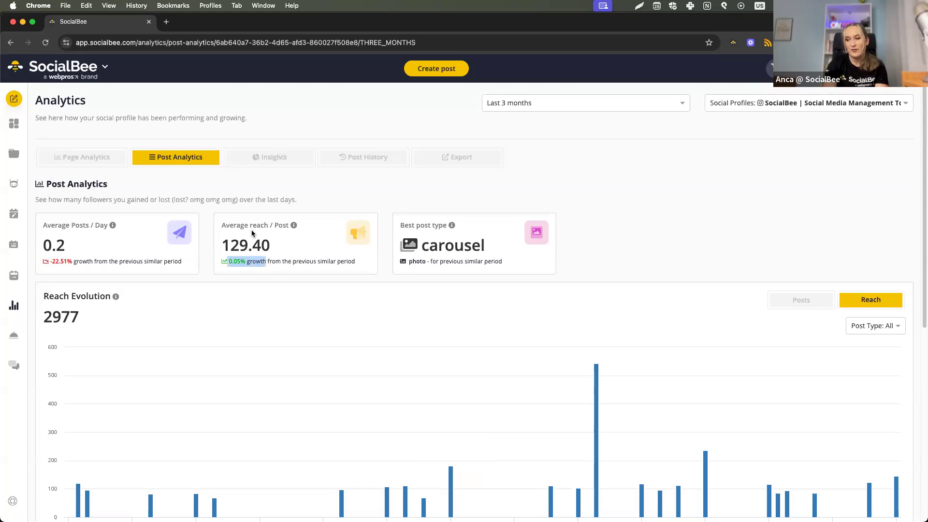
{"action": "left_click", "coordinate": [223, 268]}
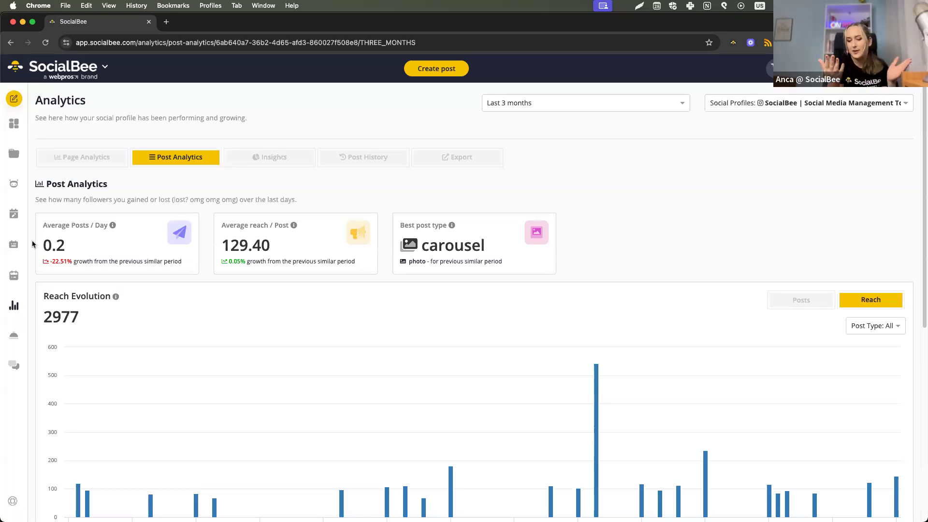
Open the Insights and inspect the Promotional Posts engagement bubbles for Tuesday and Wednesday at 11 am.
{"action": "left_click", "coordinate": [237, 163]}
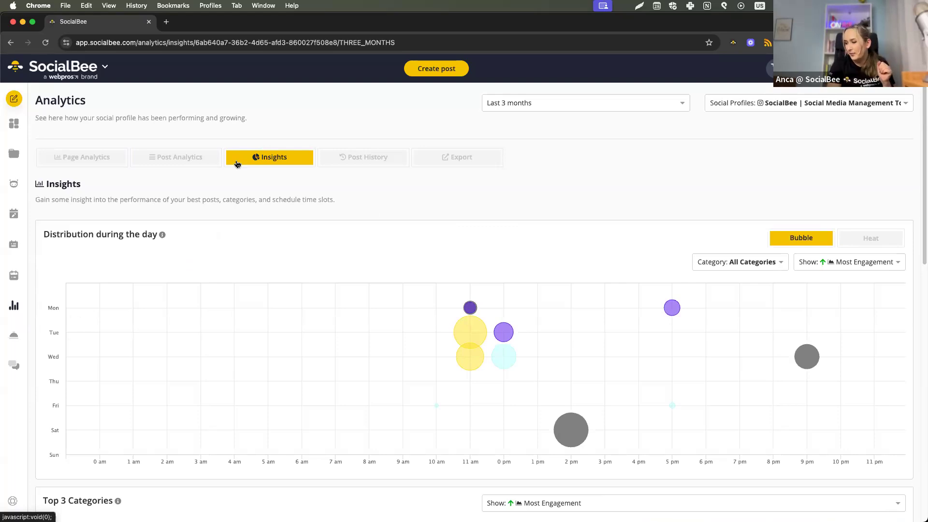
{"action": "mouse_move", "coordinate": [471, 332]}
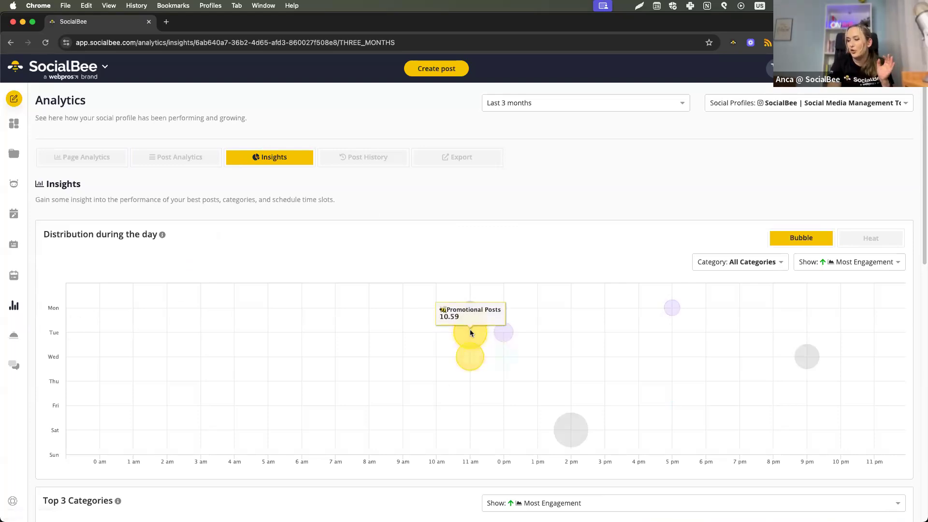
{"action": "mouse_move", "coordinate": [468, 352]}
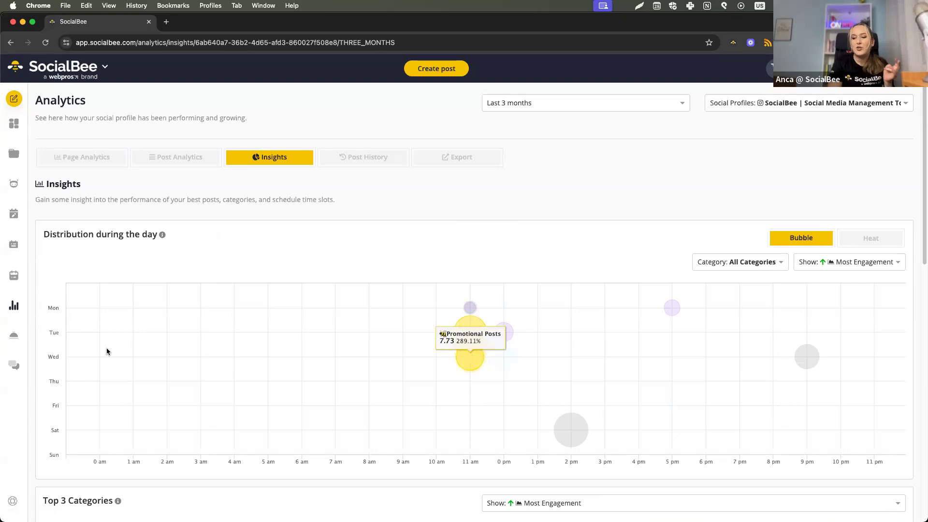
View the Instagram account's weekly time slots in the Scheduler overview in a separate browser tab, and close that tab.
{"action": "left_click", "coordinate": [16, 282], "text": "super"}
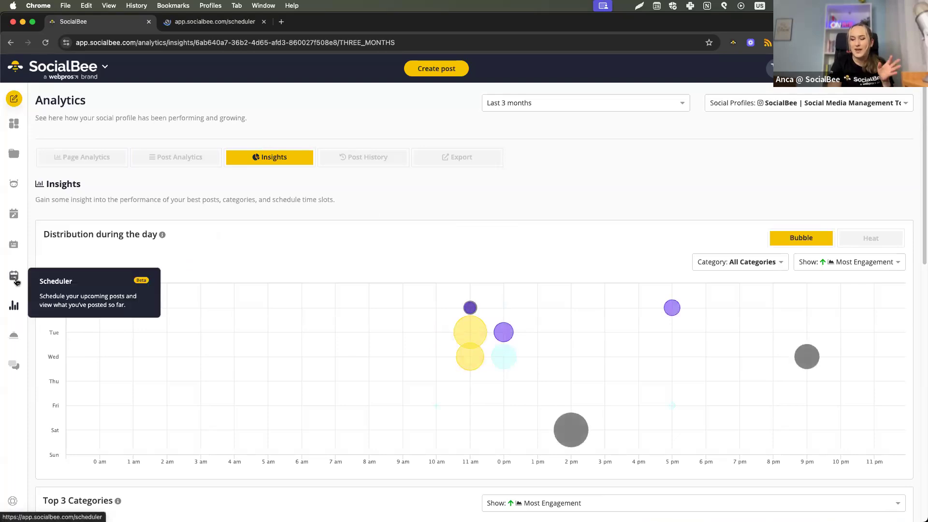
{"action": "left_click", "coordinate": [198, 22]}
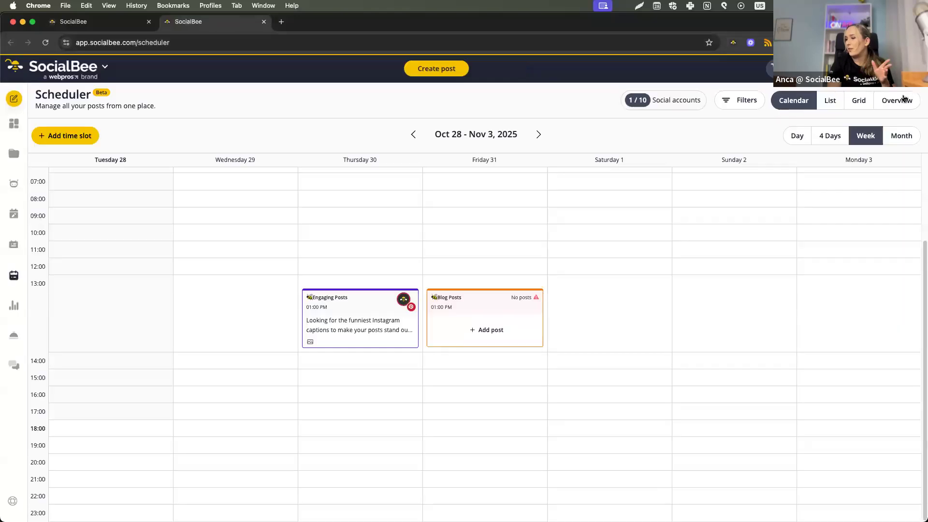
{"action": "left_click", "coordinate": [904, 100]}
{"action": "left_click", "coordinate": [599, 98]}
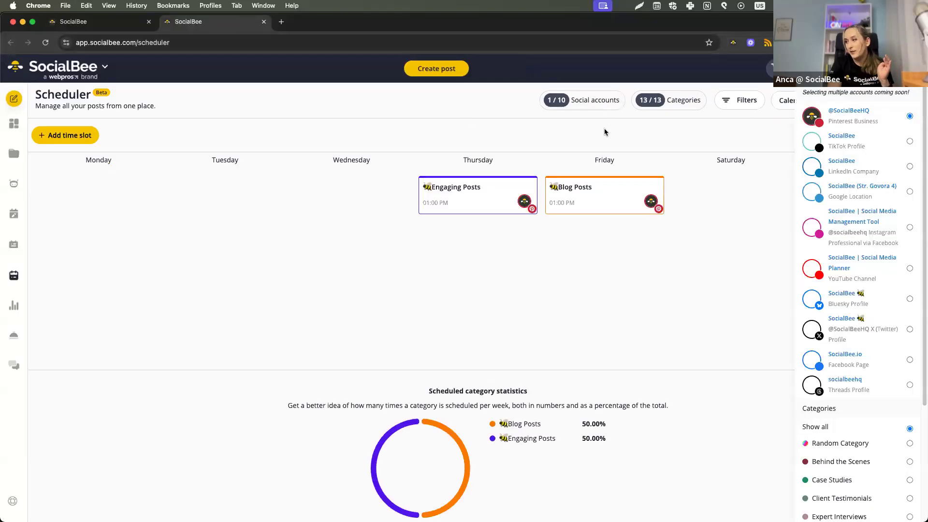
{"action": "left_click", "coordinate": [910, 227]}
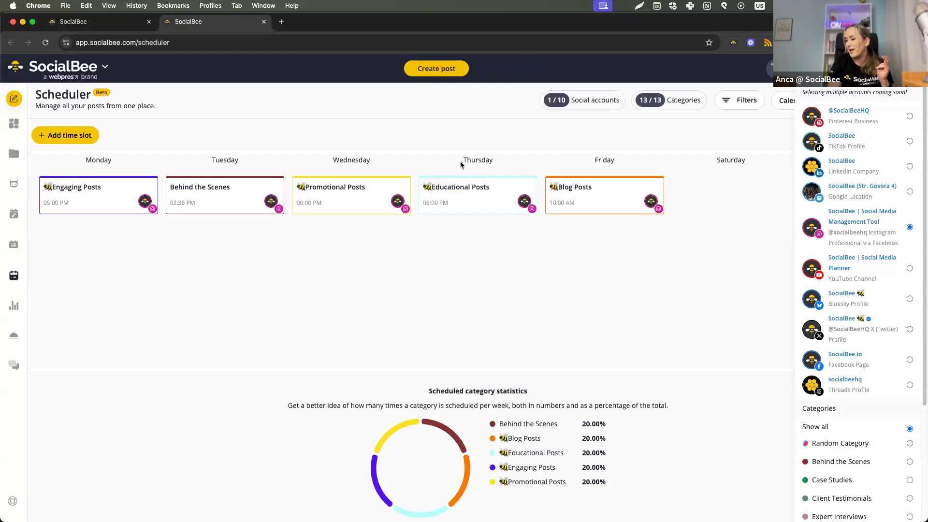
{"action": "left_click", "coordinate": [236, 137]}
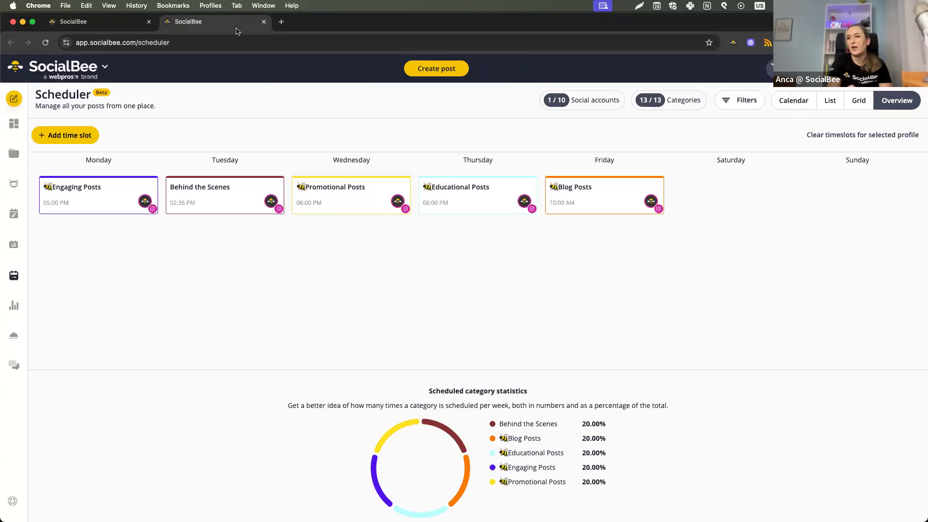
{"action": "key", "text": "super+w"}
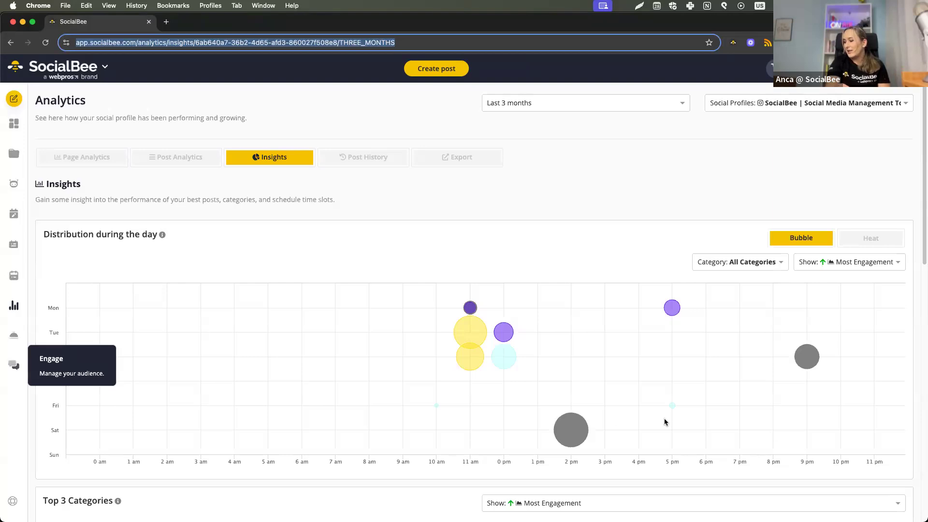
Compare the Wednesday and Tuesday Promotional Posts bubbles again in the distribution during the day chart.
{"action": "left_click", "coordinate": [706, 357]}
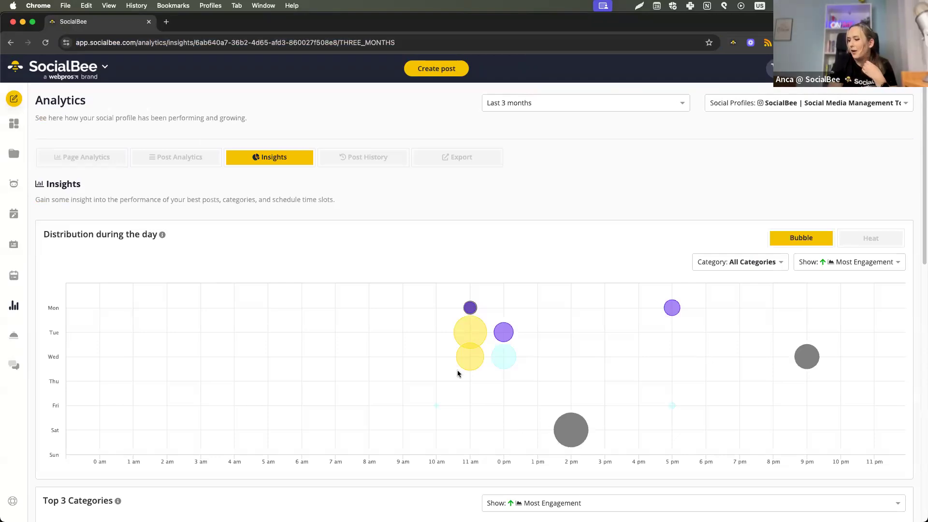
{"action": "mouse_move", "coordinate": [463, 363]}
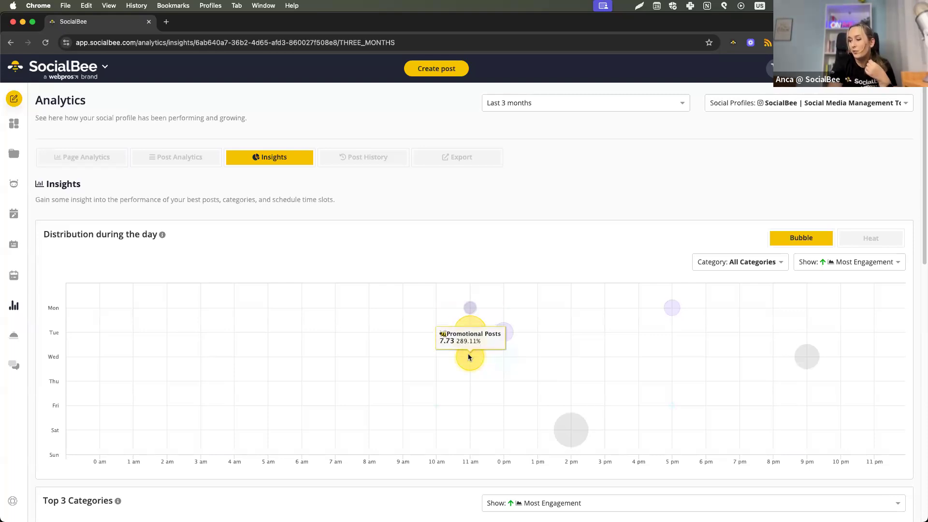
{"action": "mouse_move", "coordinate": [466, 332]}
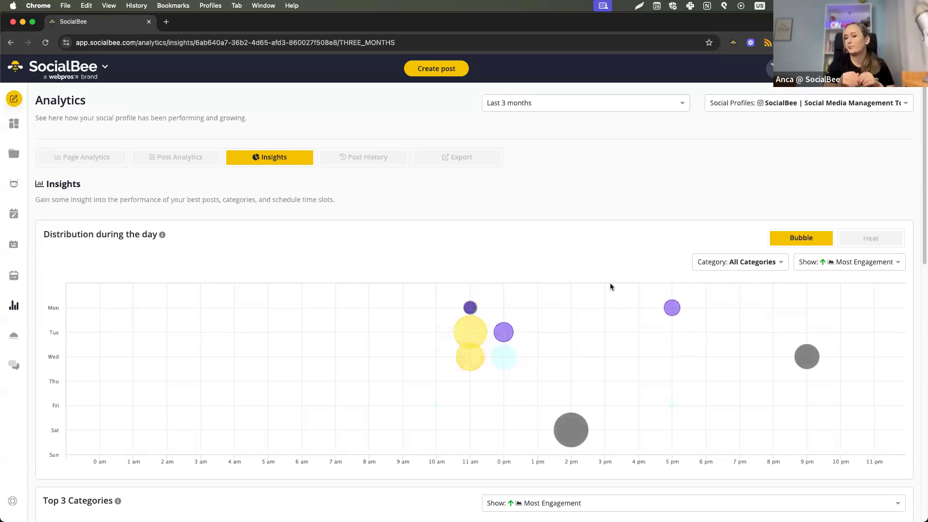
Examine the top 3 categories, post types and posts by most engagement in the Insights.
{"action": "scroll", "coordinate": [179, 418], "scroll_direction": "down", "scroll_amount": 6}
{"action": "scroll", "coordinate": [179, 419], "scroll_direction": "down", "scroll_amount": 4}
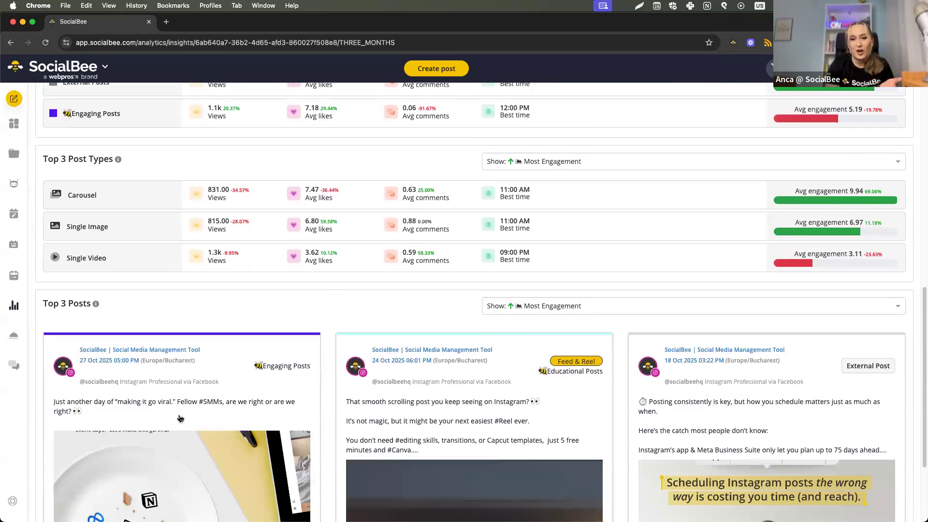
{"action": "scroll", "coordinate": [180, 419], "scroll_direction": "up", "scroll_amount": 4}
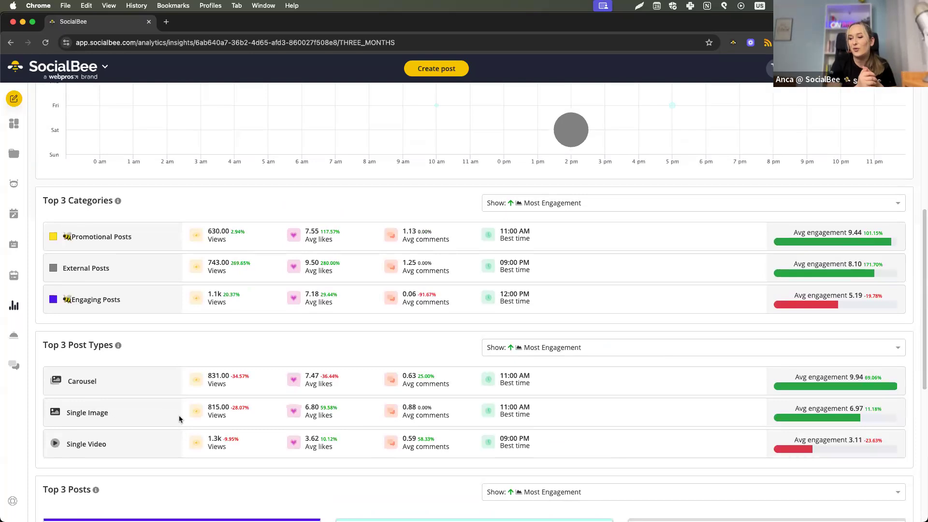
{"action": "scroll", "coordinate": [180, 419], "scroll_direction": "down", "scroll_amount": 5}
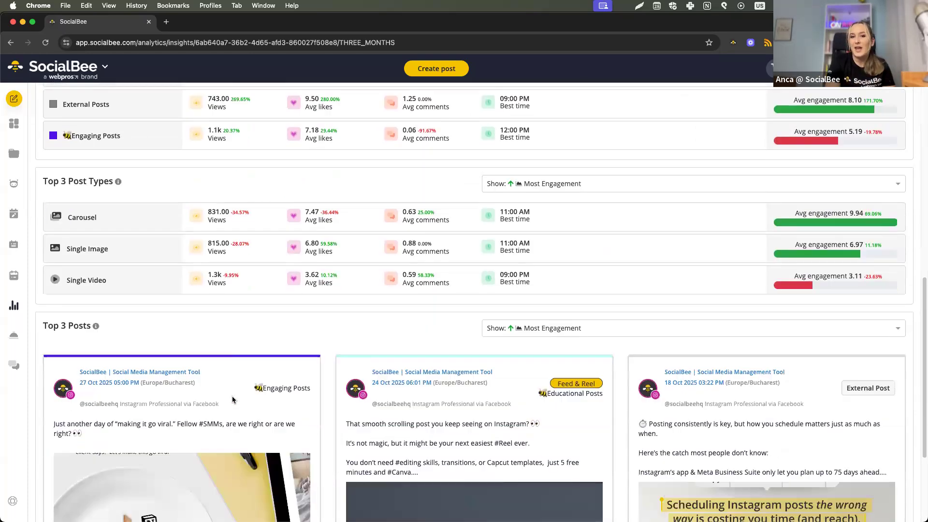
Examine the top 3 posts, open the 18 Oct external post for re-use, and close the post editor without saving.
{"action": "scroll", "coordinate": [161, 412], "scroll_direction": "down", "scroll_amount": 1}
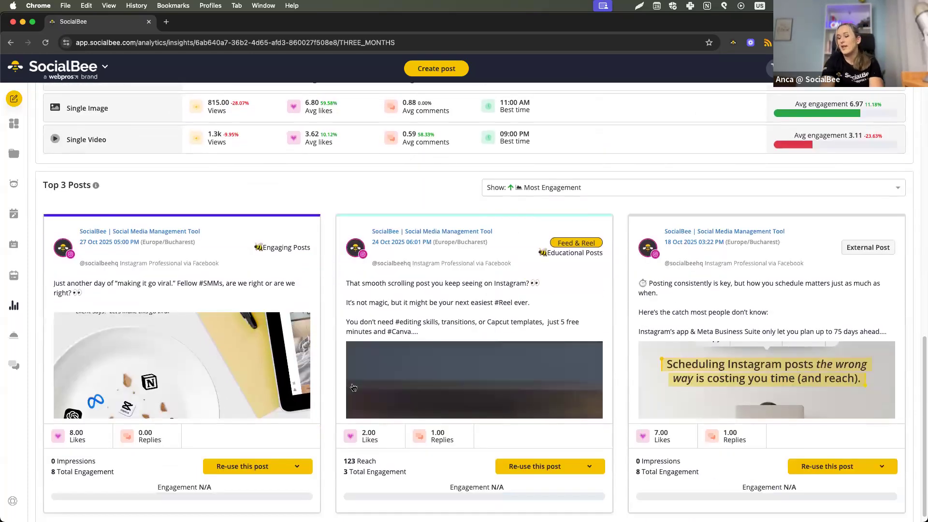
{"action": "scroll", "coordinate": [355, 388], "scroll_direction": "down", "scroll_amount": 1}
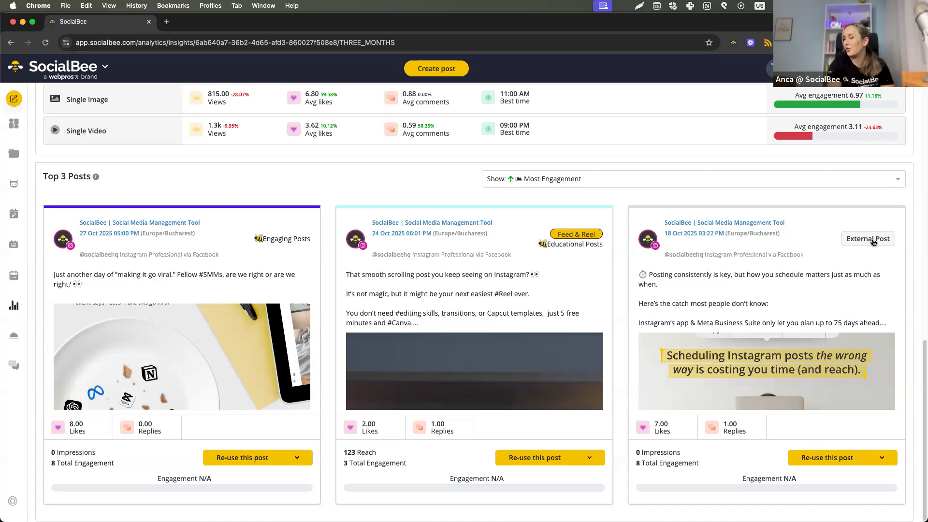
{"action": "left_click", "coordinate": [829, 461]}
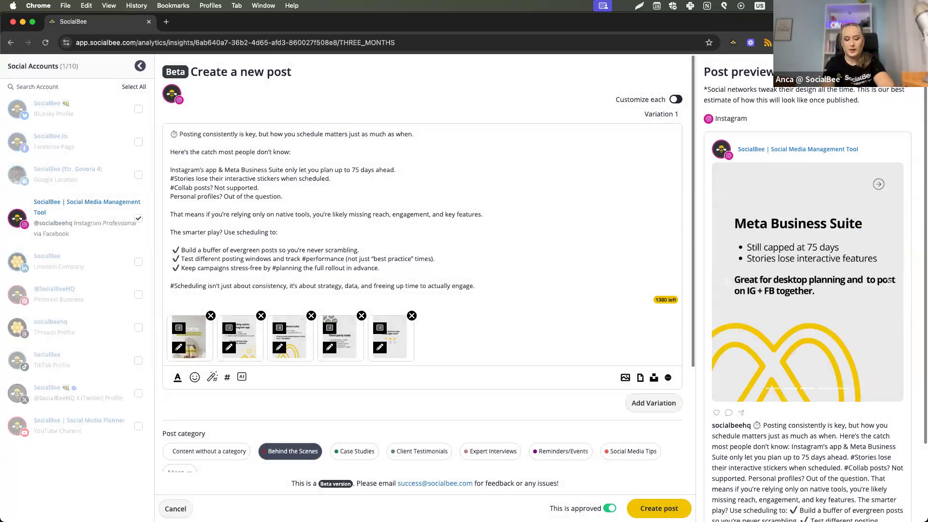
{"action": "key", "text": "Escape"}
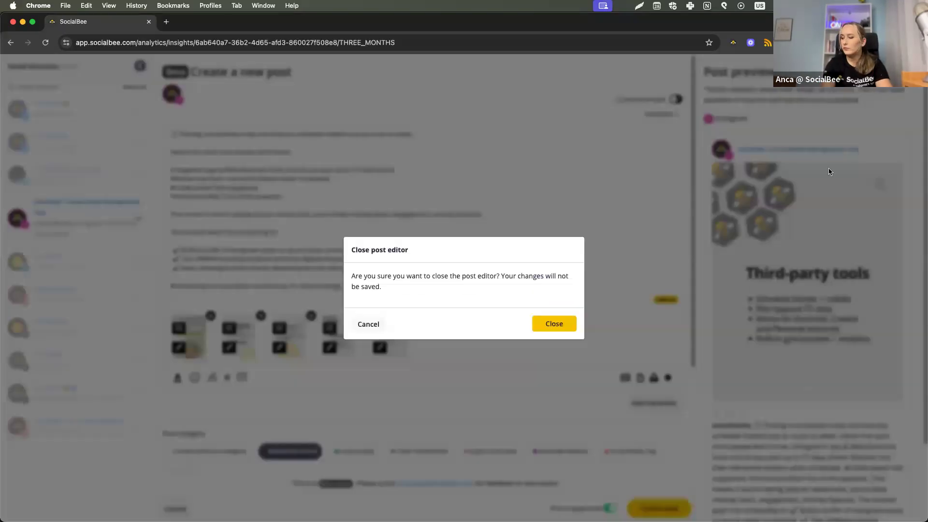
{"action": "left_click", "coordinate": [568, 325]}
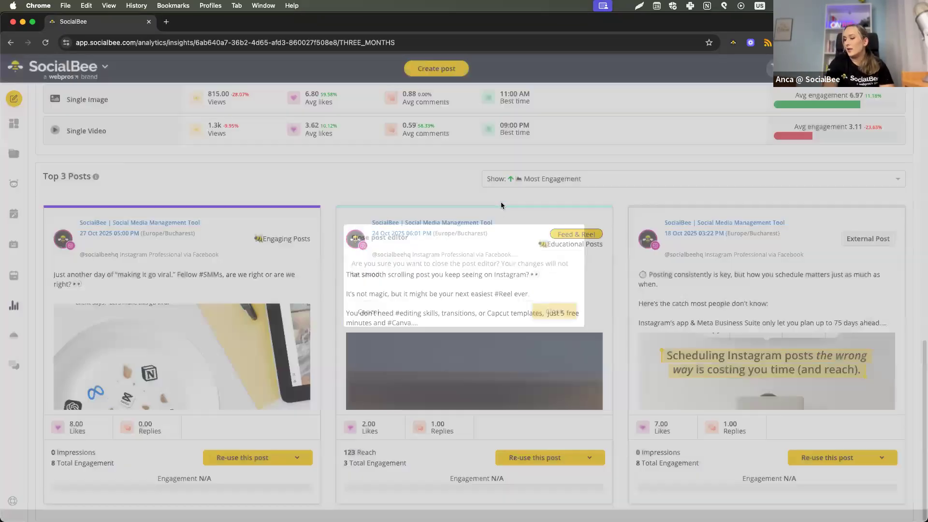
Open the Post History in Analytics and view its sorting options without changing the sort order.
{"action": "scroll", "coordinate": [500, 203], "scroll_direction": "up", "scroll_amount": 10}
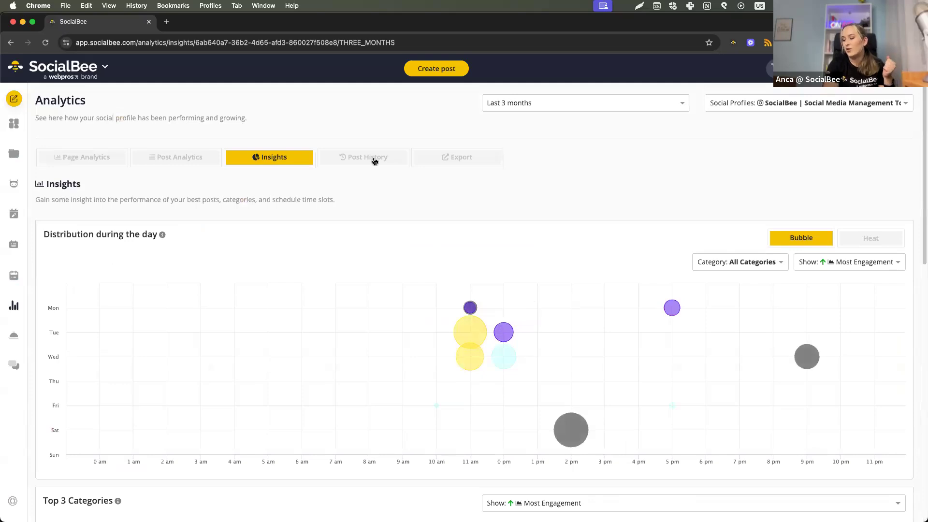
{"action": "left_click", "coordinate": [374, 161]}
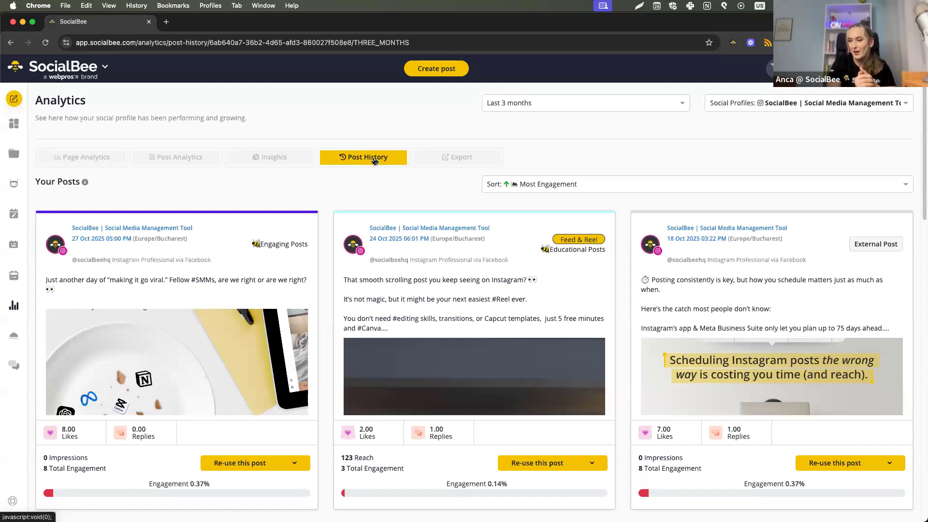
{"action": "left_click", "coordinate": [526, 185]}
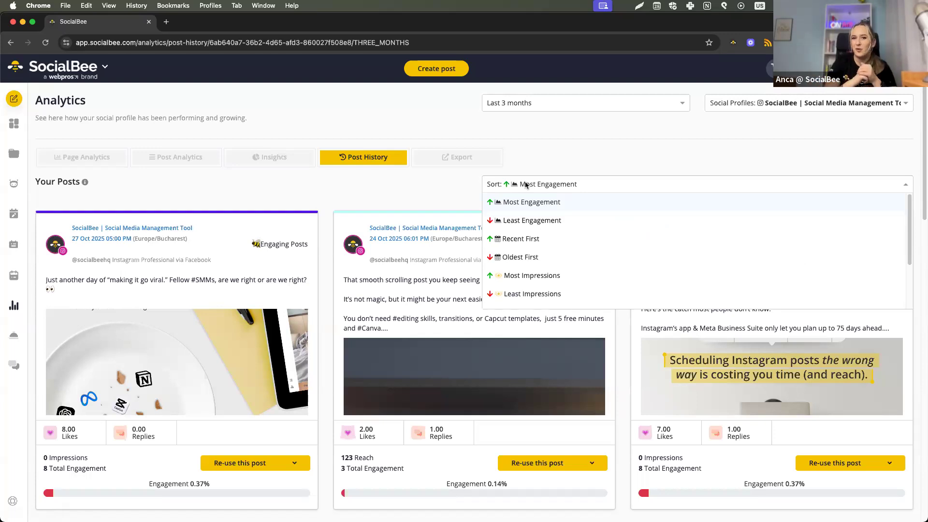
{"action": "left_click", "coordinate": [562, 152]}
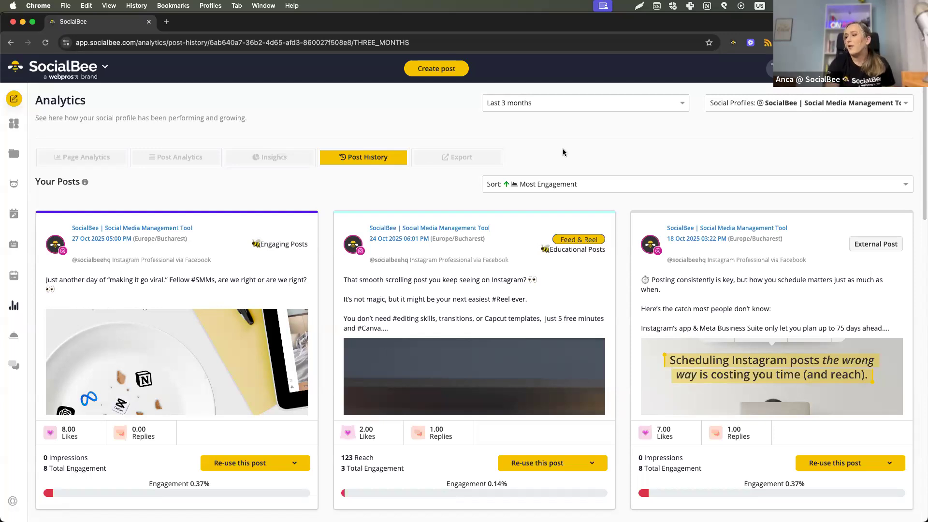
Open the analytics Export page and add logo-whitebackground.png as the report logo.
{"action": "left_click", "coordinate": [482, 167]}
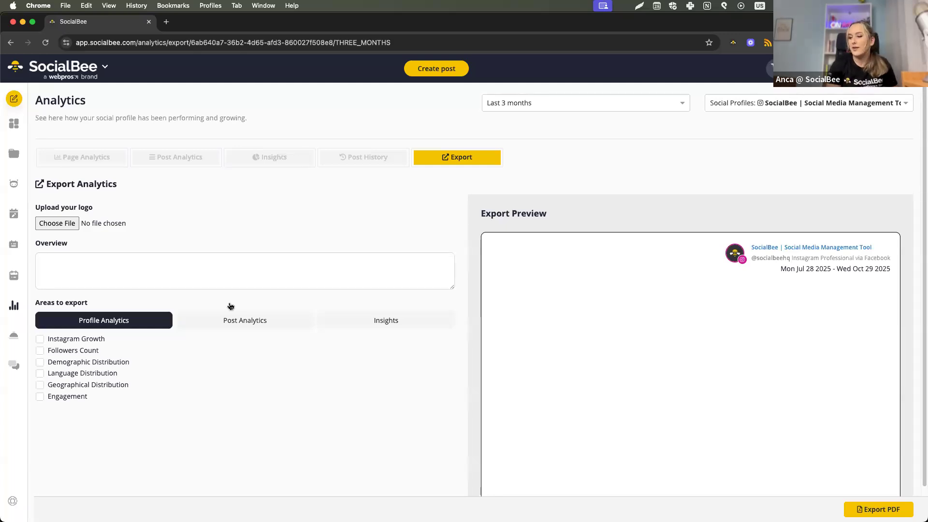
{"action": "mouse_move", "coordinate": [527, 512]}
{"action": "left_click", "coordinate": [652, 500]}
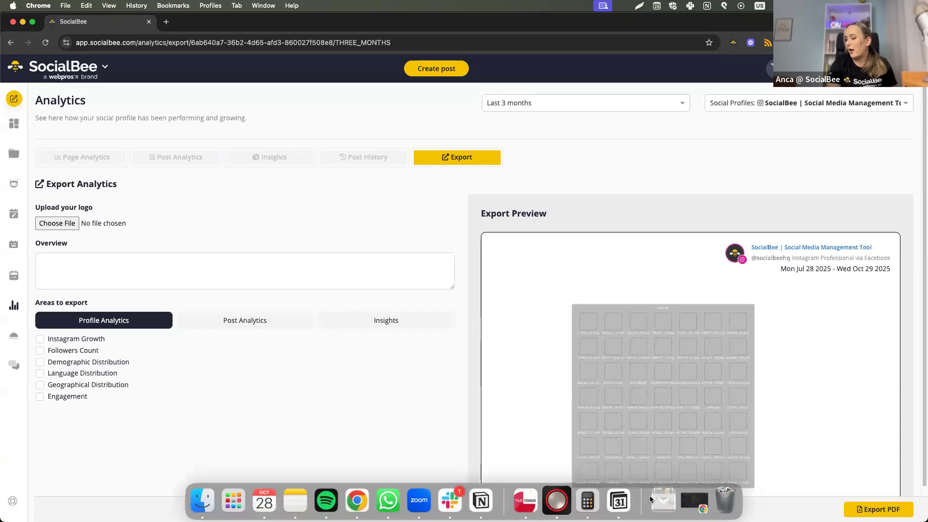
{"action": "left_click_drag", "start_coordinate": [618, 444], "coordinate": [62, 223]}
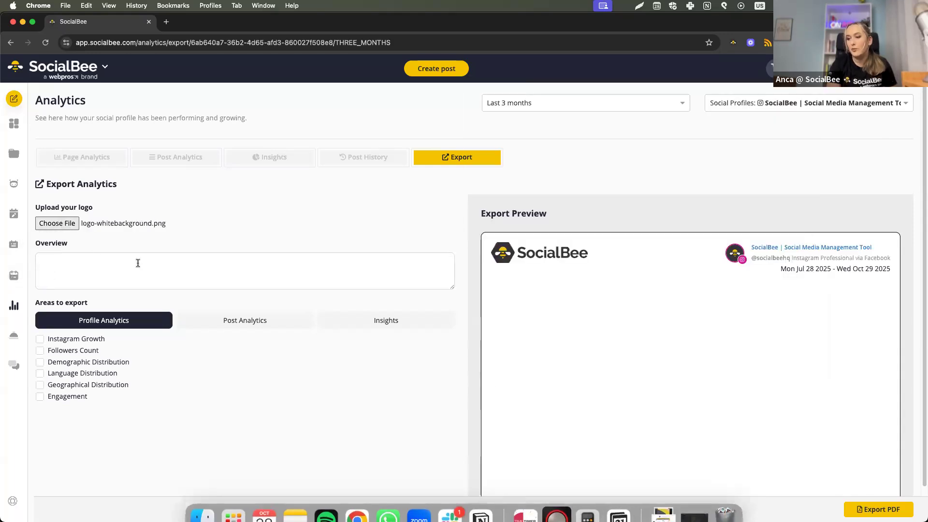
Fill the export report's overview with a line of random placeholder text.
{"action": "left_click", "coordinate": [137, 263]}
{"action": "type", "text": "vmhvxjckhkj`sdhggvjkdxzg"}
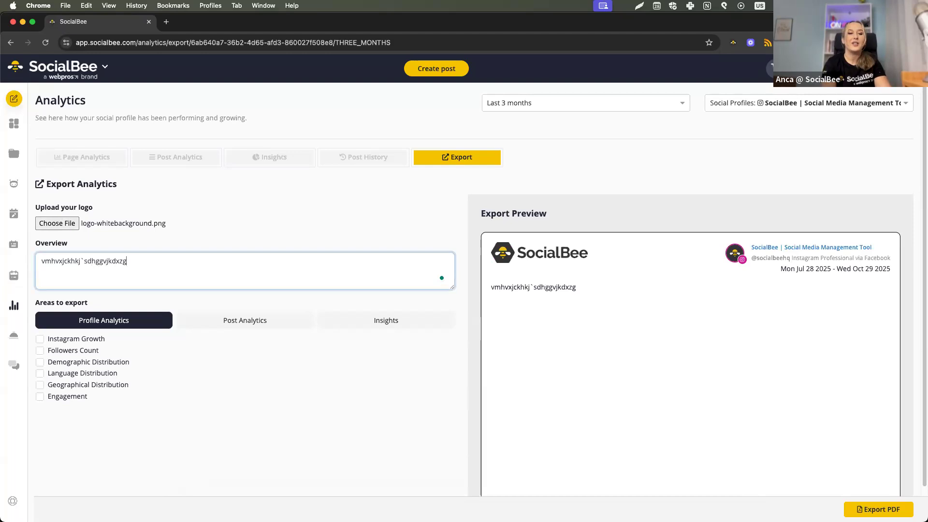
{"action": "type", "text": "jdshg`dgsvfkydg fkyadgfkyjdgkfjygdkajuyf gdkyfgsdjyfghs"}
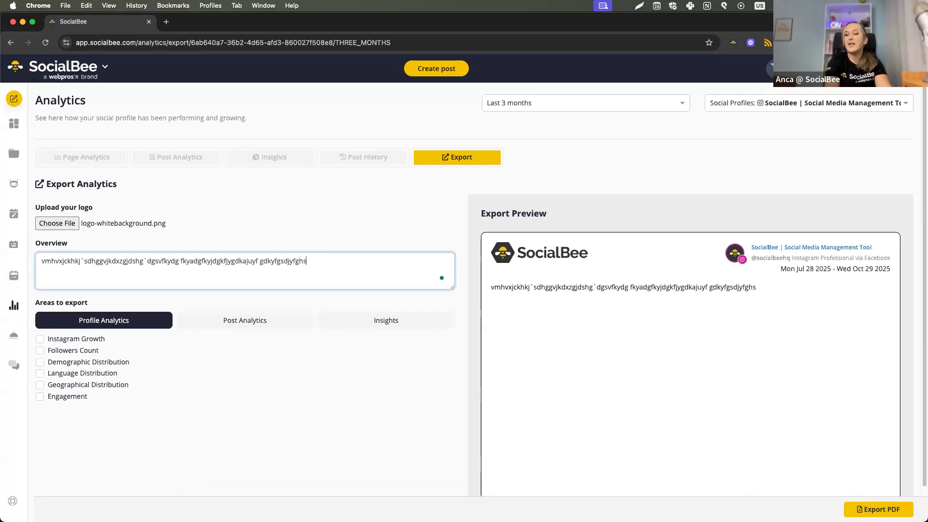
{"action": "type", "text": "duyaegfsudygfkduyjgvkjd sdlifguslidudf g lsdu"}
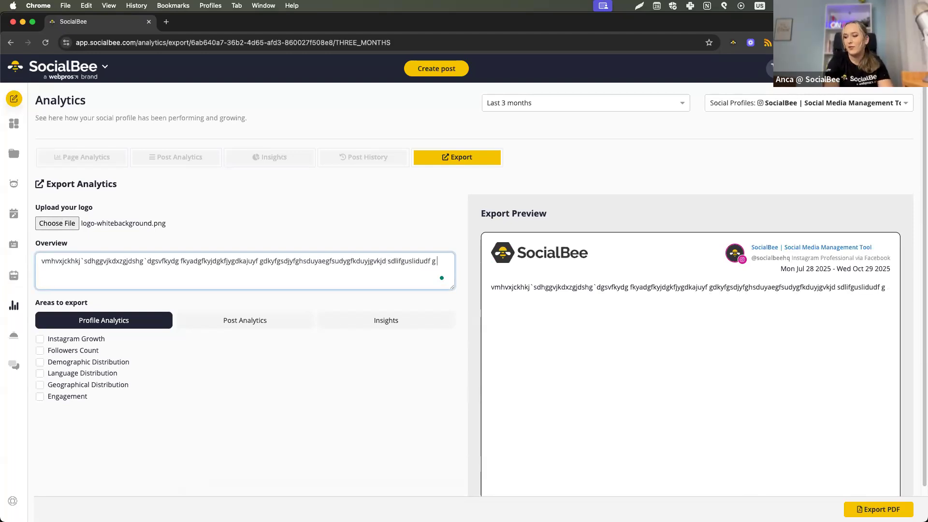
Include Instagram Growth, Followers Count, Demographic Distribution, one Post Analytics area and Top 3 Post Types in the export, and review the report preview.
{"action": "left_click", "coordinate": [96, 340]}
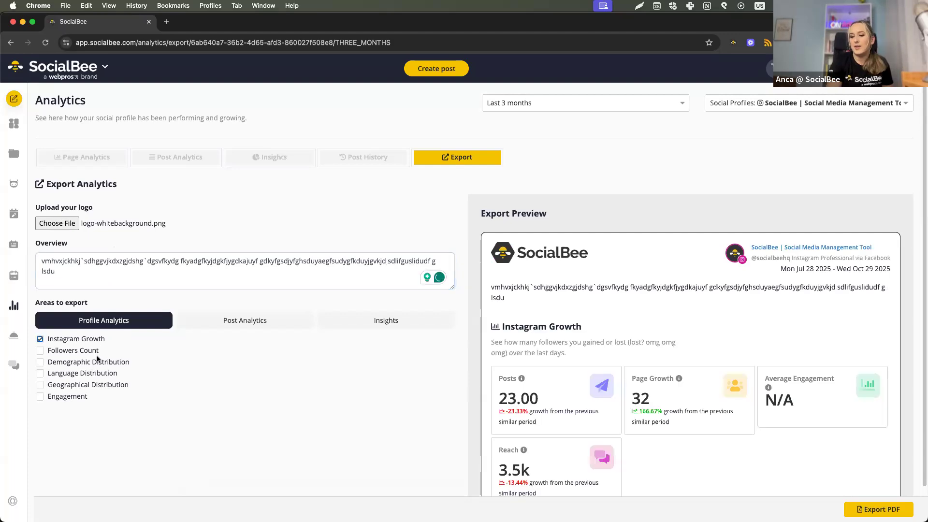
{"action": "left_click", "coordinate": [97, 351]}
{"action": "left_click", "coordinate": [98, 362]}
{"action": "left_click", "coordinate": [217, 321]}
{"action": "left_click", "coordinate": [94, 363]}
{"action": "left_click", "coordinate": [363, 321]}
{"action": "left_click", "coordinate": [66, 366]}
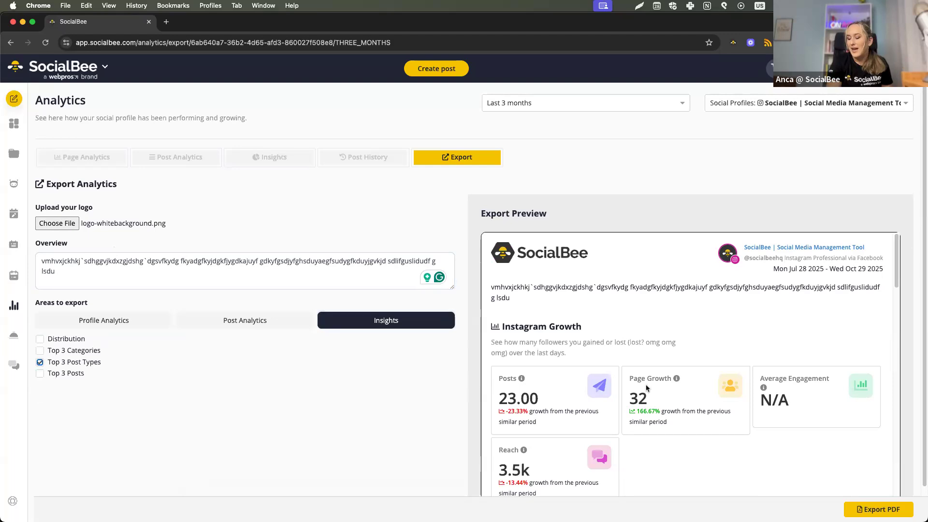
{"action": "scroll", "coordinate": [664, 352], "scroll_direction": "down", "scroll_amount": 3}
{"action": "scroll", "coordinate": [663, 356], "scroll_direction": "down", "scroll_amount": 15}
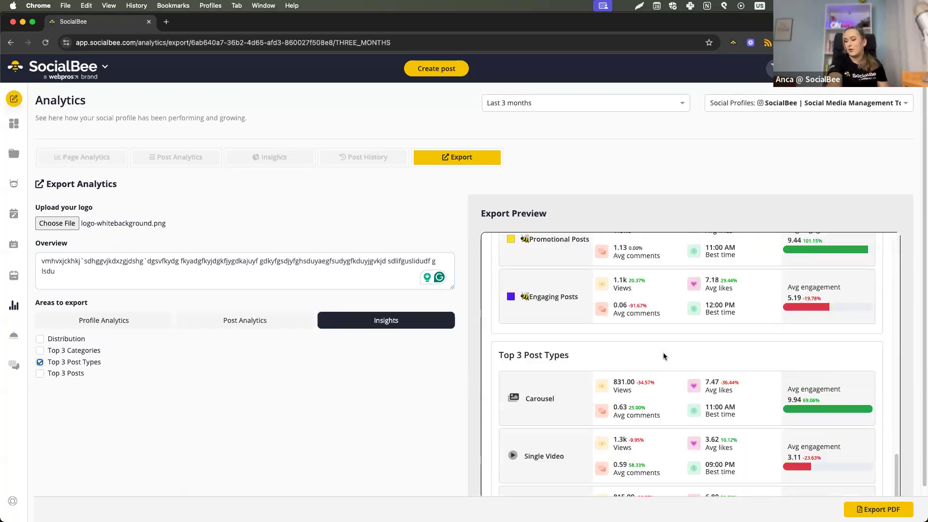
{"action": "scroll", "coordinate": [663, 357], "scroll_direction": "up", "scroll_amount": 20}
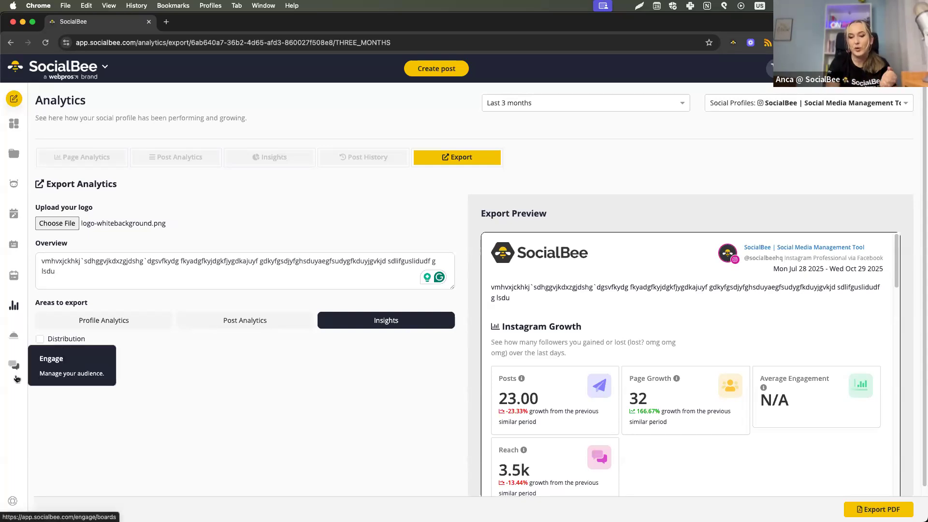
In the Engage Comments board, draft a random placeholder reply to the first stream's newest comment, and discard it by returning to the stream.
{"action": "left_click", "coordinate": [16, 379]}
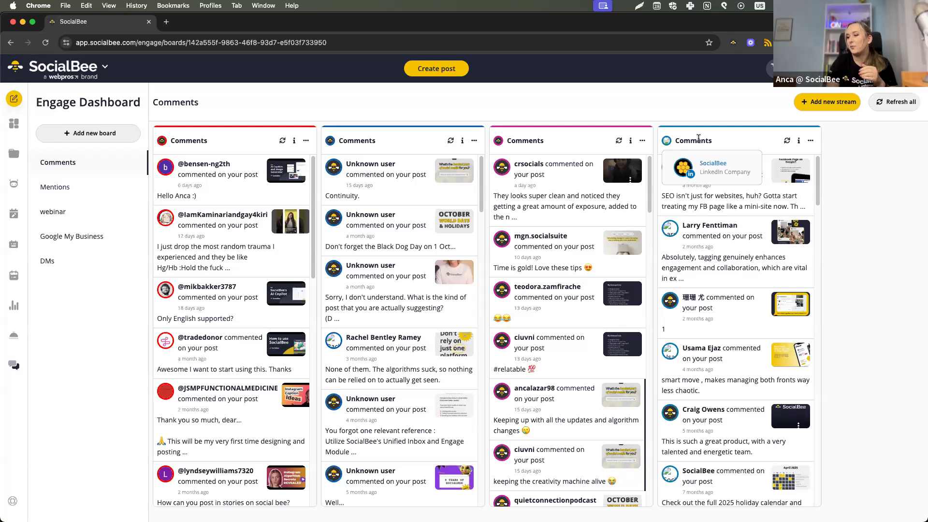
{"action": "left_click", "coordinate": [230, 196]}
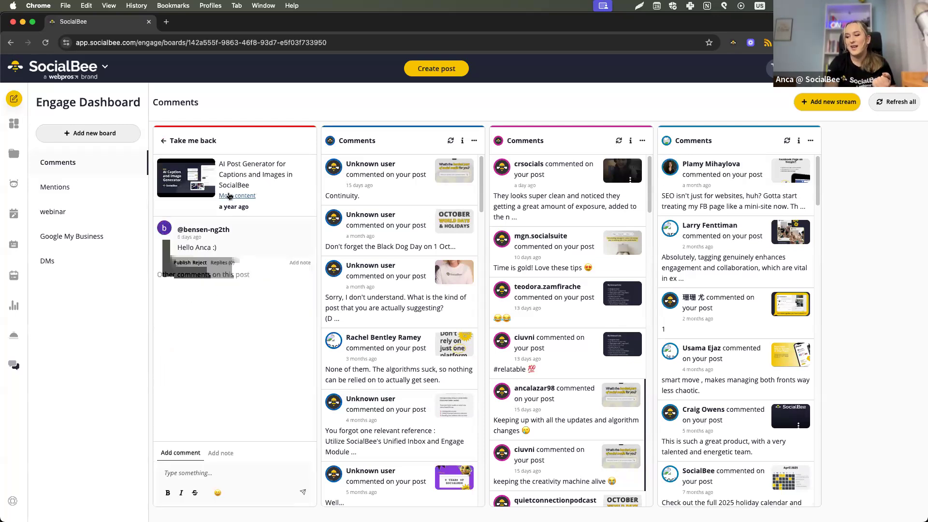
{"action": "left_click", "coordinate": [227, 263]}
{"action": "type", "text": "fshdli"}
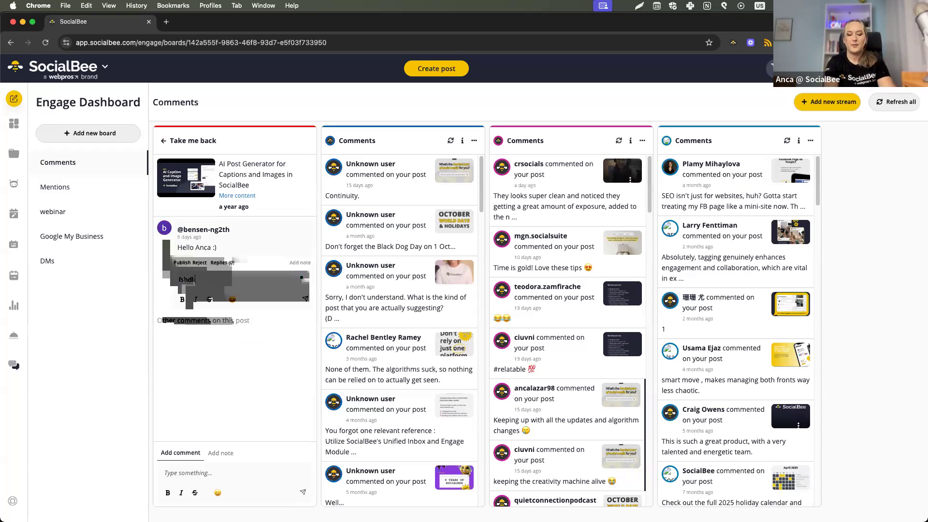
{"action": "type", "text": "hfilufhsdlihuaeiuhfadisuhfadsiu"}
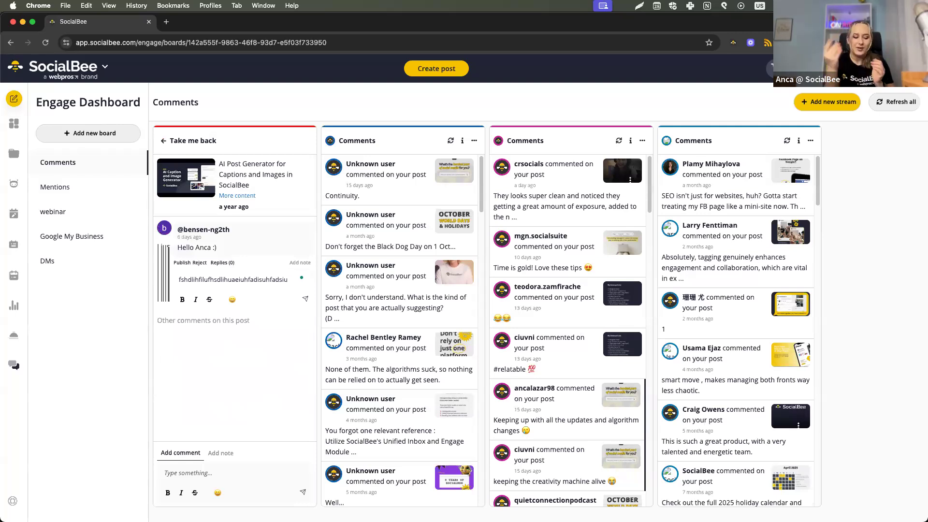
{"action": "key", "text": "ctrl+a"}
{"action": "key", "text": "BackSpace"}
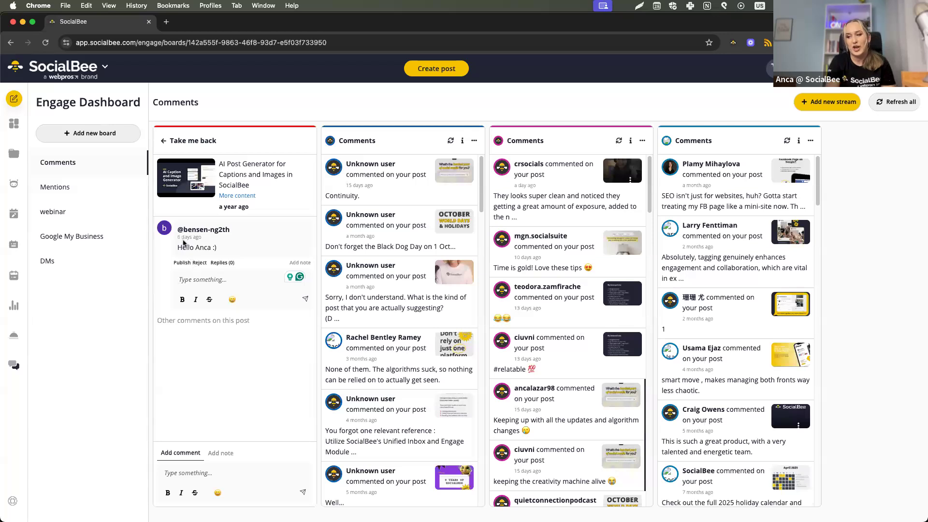
{"action": "left_click", "coordinate": [165, 140]}
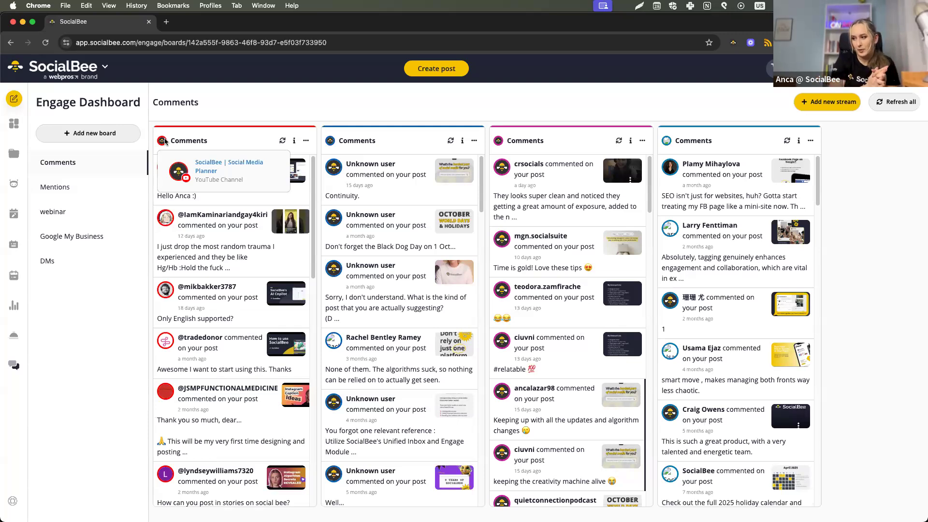
View the "Continuity." comment's thread in the second stream and return to the home dashboard.
{"action": "left_click", "coordinate": [377, 196]}
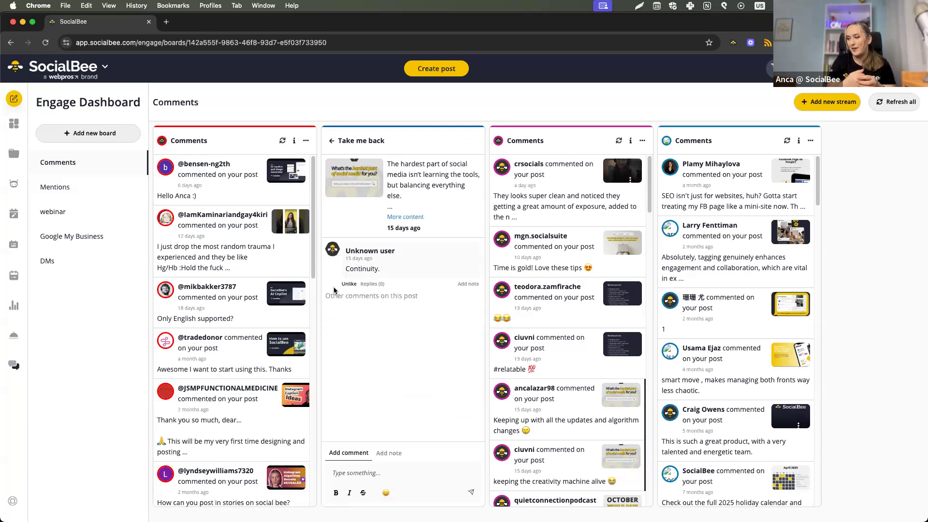
{"action": "left_click", "coordinate": [329, 142]}
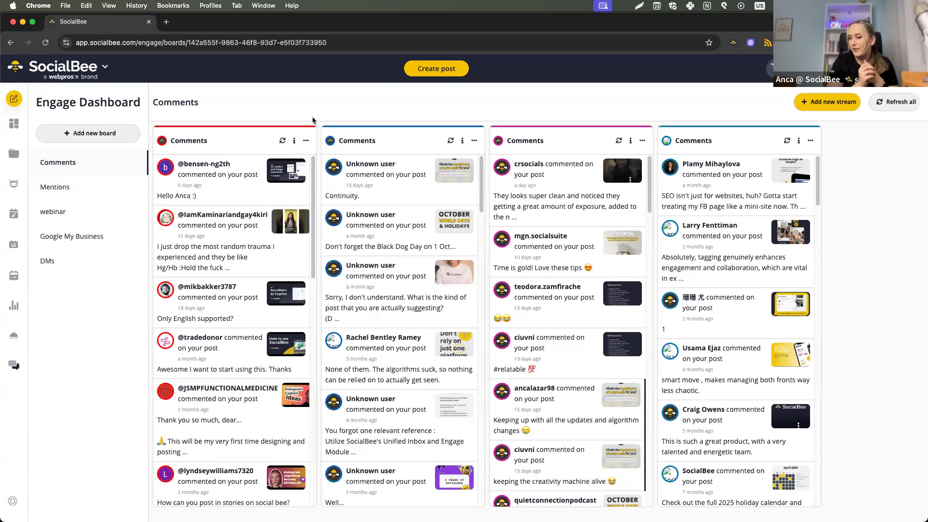
{"action": "left_click", "coordinate": [24, 120]}
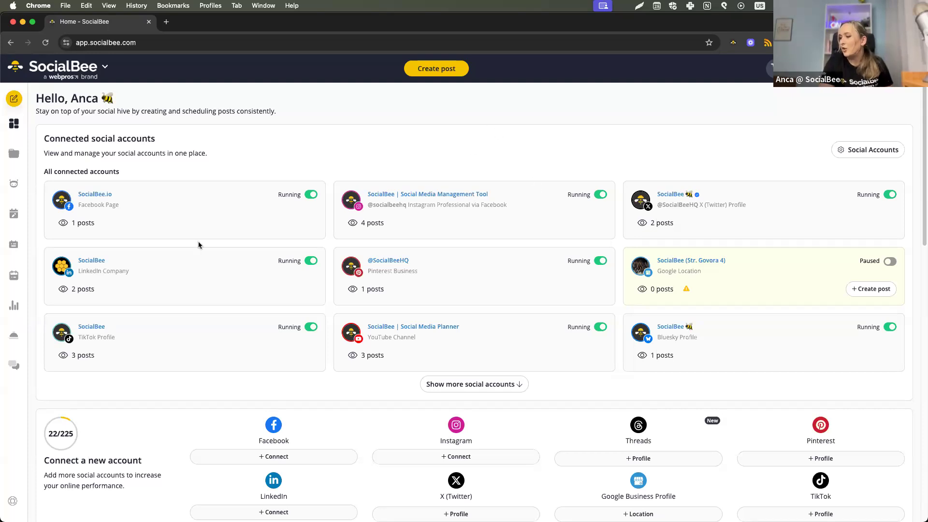
Delete the existing webinar board and its streams from the Engage Dashboard.
{"action": "left_click", "coordinate": [15, 365]}
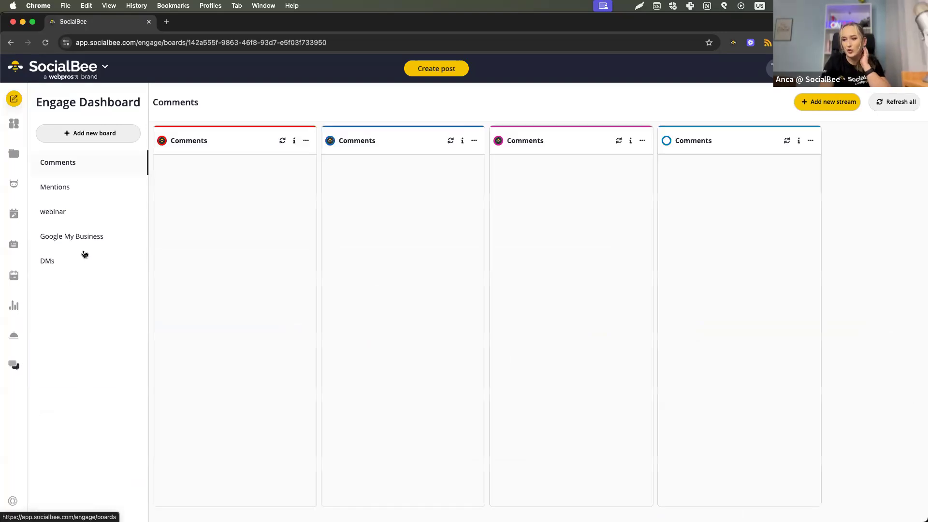
{"action": "left_click", "coordinate": [115, 215]}
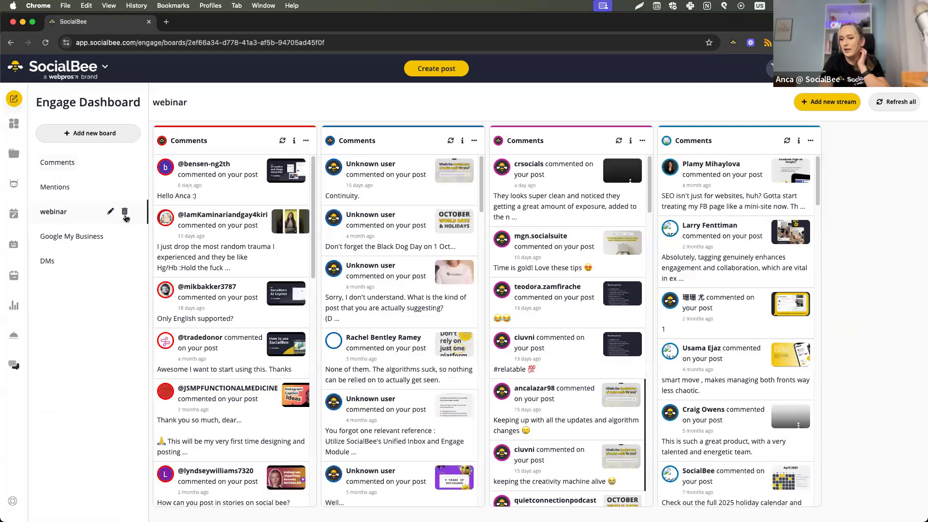
{"action": "left_click", "coordinate": [126, 213]}
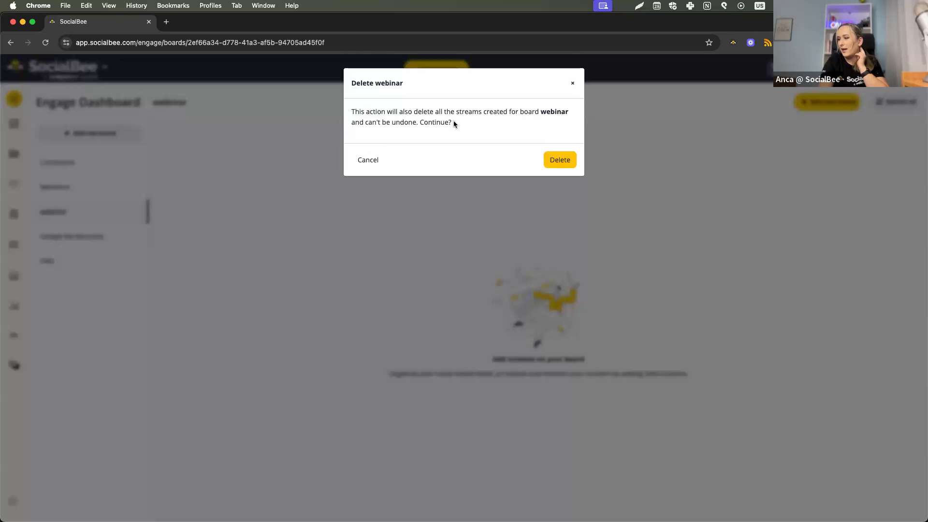
{"action": "left_click", "coordinate": [558, 158]}
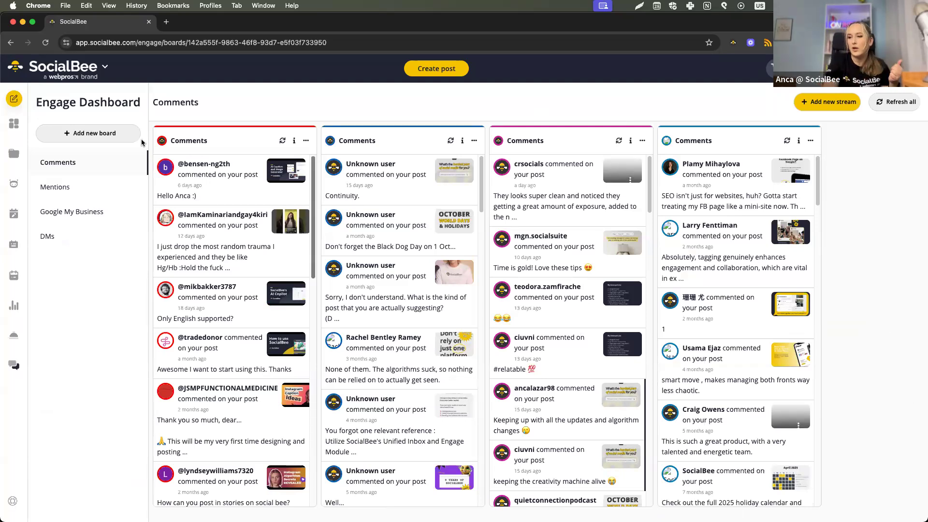
Create a new Engage board named Webinar.
{"action": "left_click", "coordinate": [114, 134]}
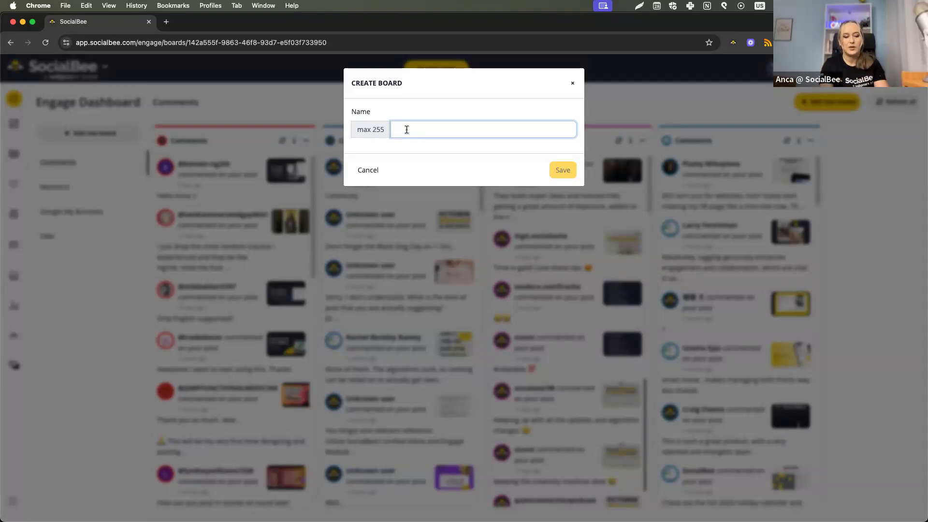
{"action": "type", "text": "Webinar"}
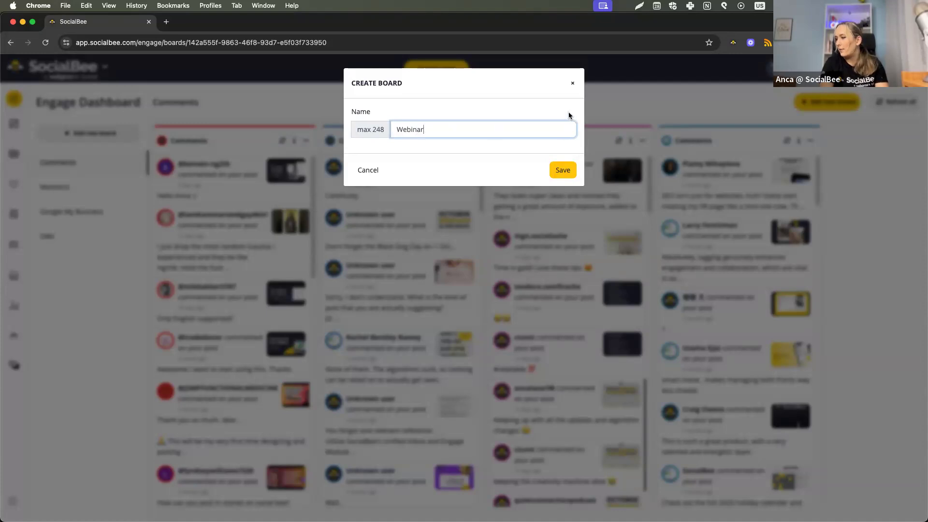
{"action": "left_click", "coordinate": [556, 171]}
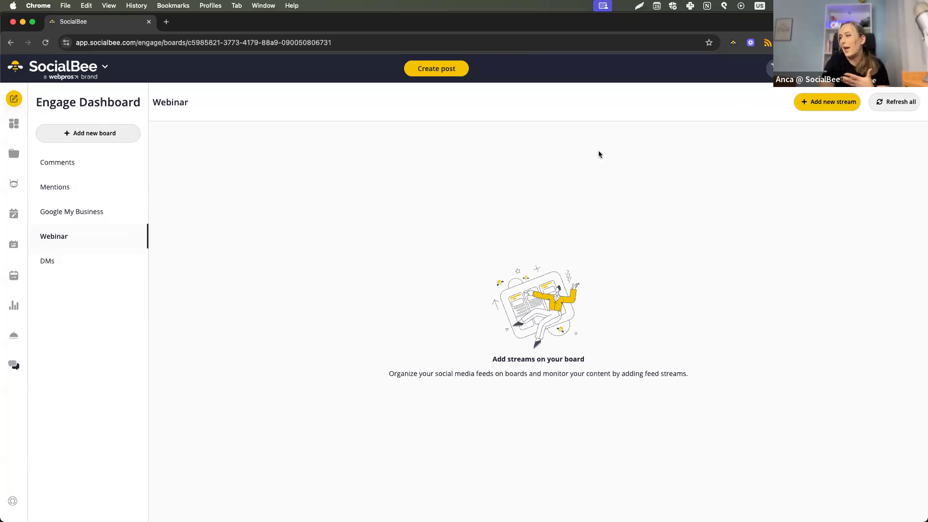
Try to add a Mentions stream for the SocialBee X (Twitter) profile to the Webinar board, declining to move the existing stream.
{"action": "left_click", "coordinate": [841, 105]}
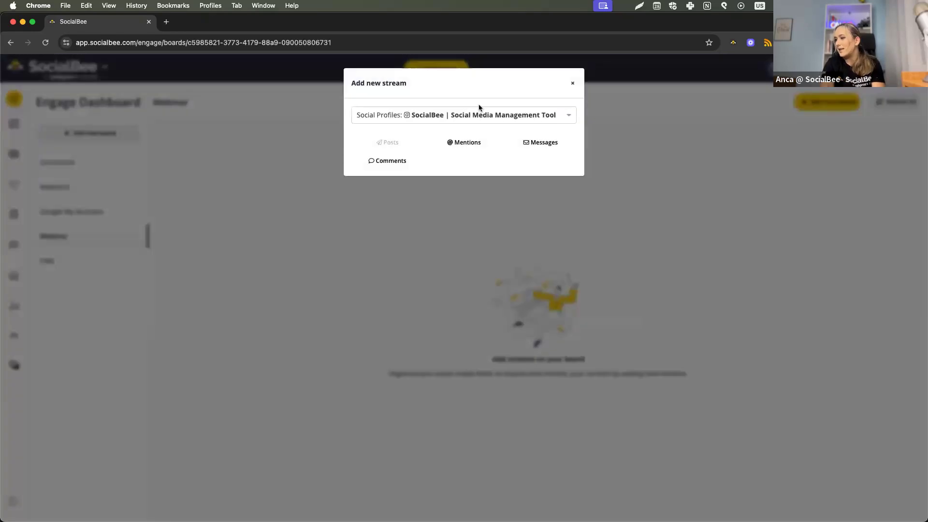
{"action": "left_click", "coordinate": [473, 116]}
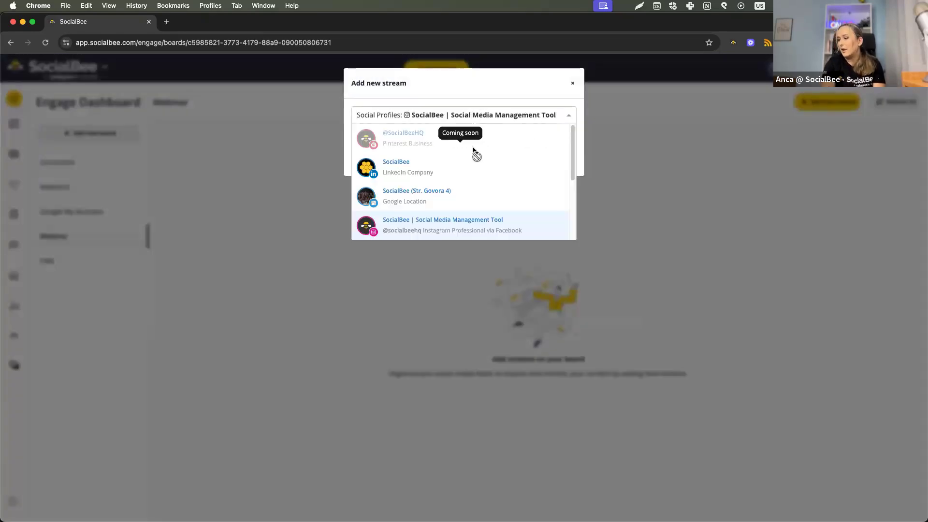
{"action": "scroll", "coordinate": [476, 145], "scroll_direction": "down", "scroll_amount": 1}
{"action": "scroll", "coordinate": [476, 152], "scroll_direction": "down", "scroll_amount": 3}
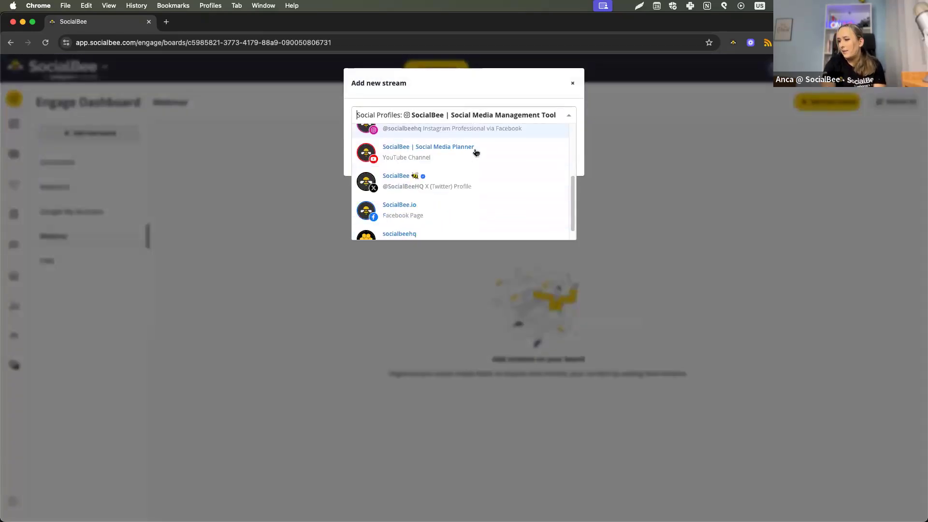
{"action": "left_click", "coordinate": [479, 179]}
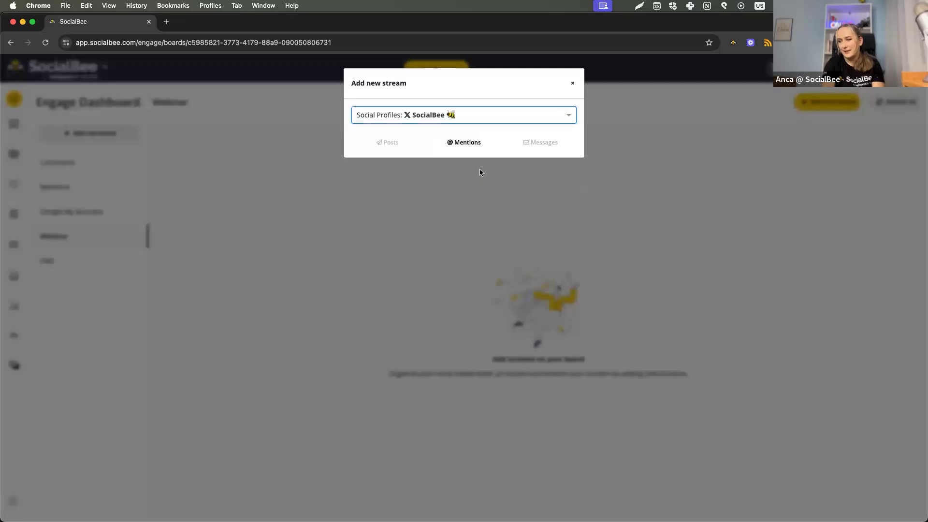
{"action": "left_click", "coordinate": [467, 147]}
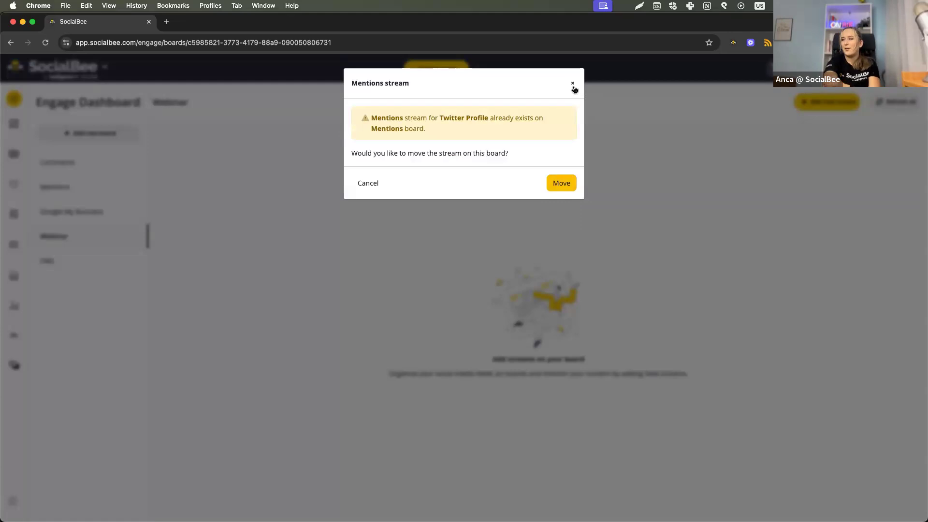
{"action": "left_click", "coordinate": [573, 85]}
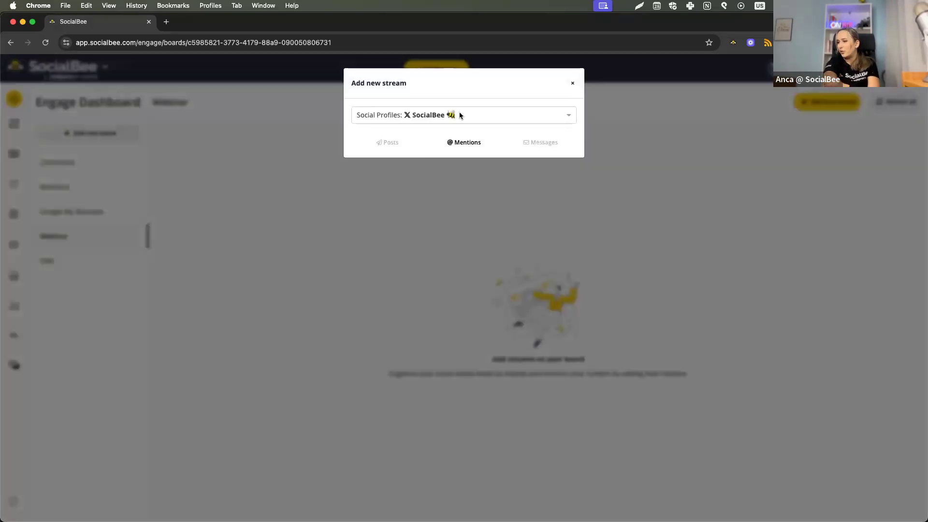
Try to add a Mentions stream for the socialbeehq Threads profile to the Webinar board, again declining to move the existing one.
{"action": "left_click", "coordinate": [460, 115]}
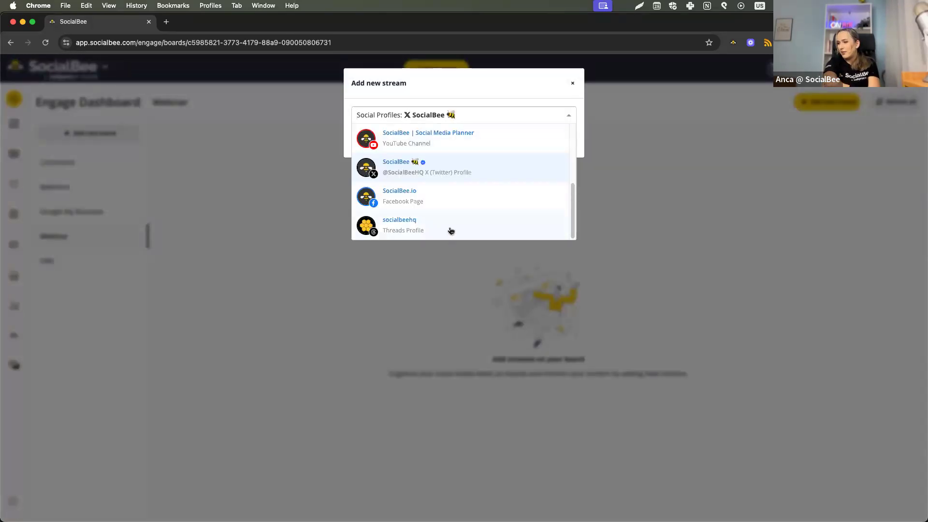
{"action": "left_click", "coordinate": [450, 230]}
{"action": "left_click", "coordinate": [458, 143]}
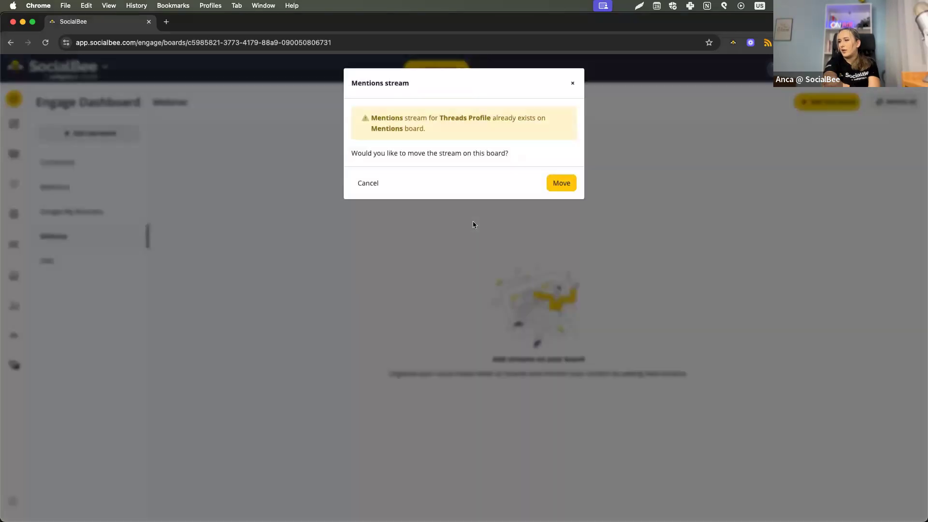
{"action": "left_click", "coordinate": [572, 83]}
View the Mentions board's streams, and open the thread of the second comment in the Comments board's first stream.
{"action": "left_click", "coordinate": [82, 189]}
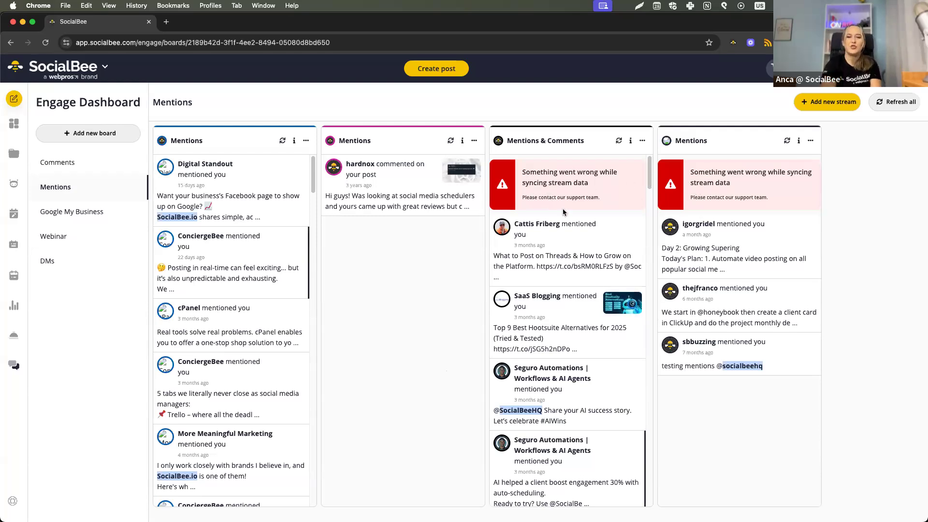
{"action": "left_click", "coordinate": [85, 169]}
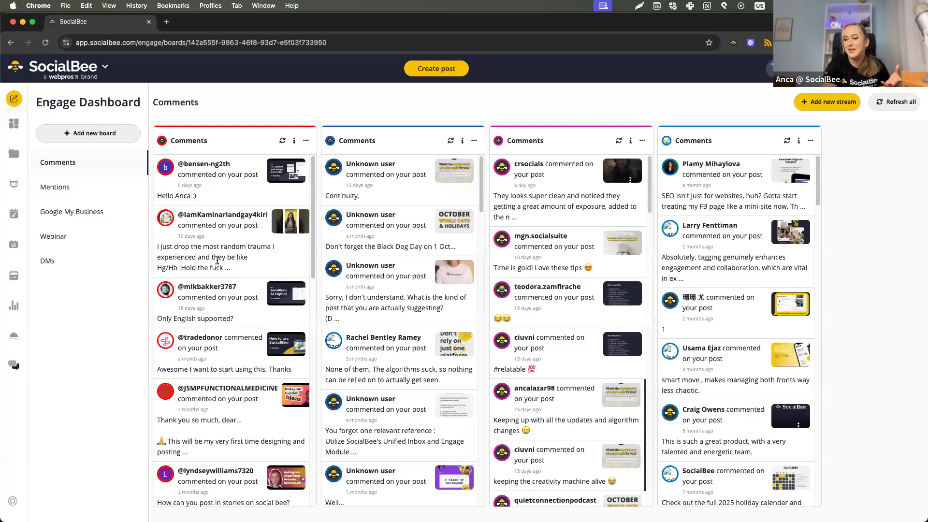
{"action": "left_click", "coordinate": [218, 259]}
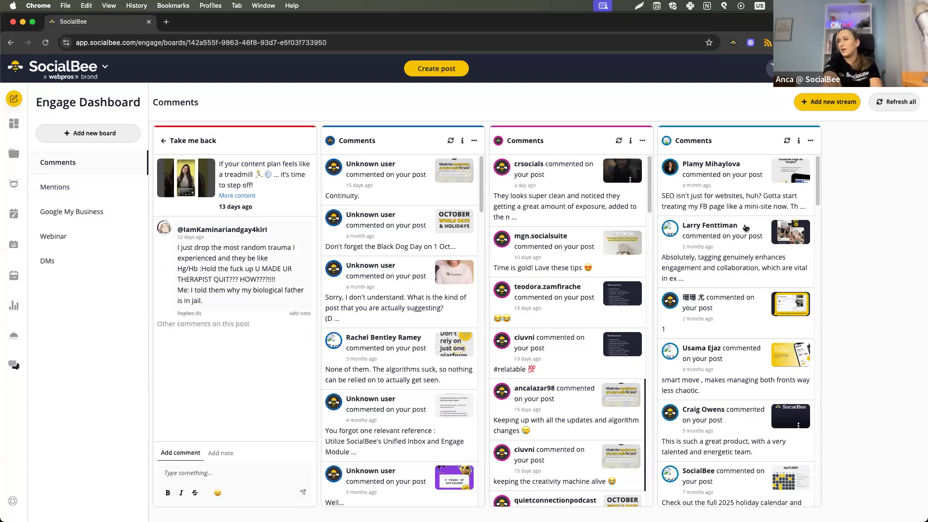
Open the profile's Notification Settings and highlight the option for emails about new comments, mentions, and DMs in Engage.
{"action": "left_click", "coordinate": [772, 68]}
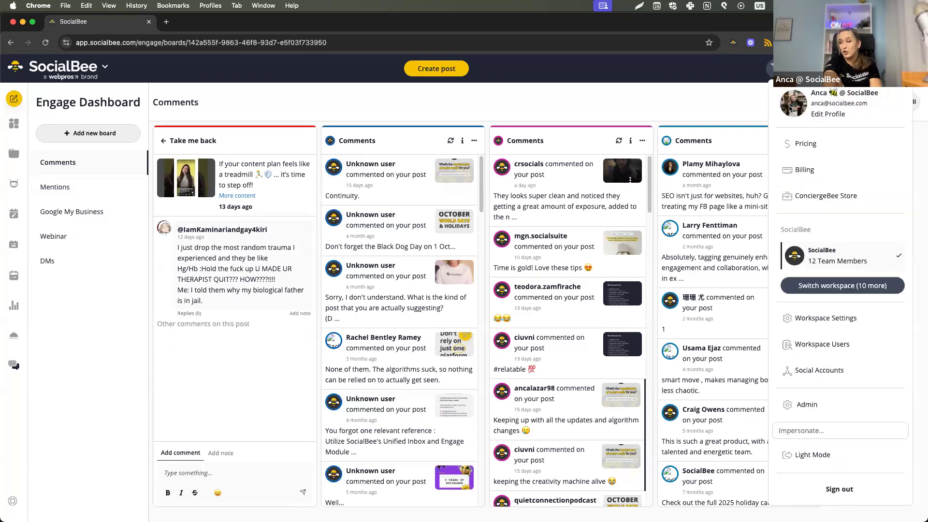
{"action": "left_click", "coordinate": [823, 117]}
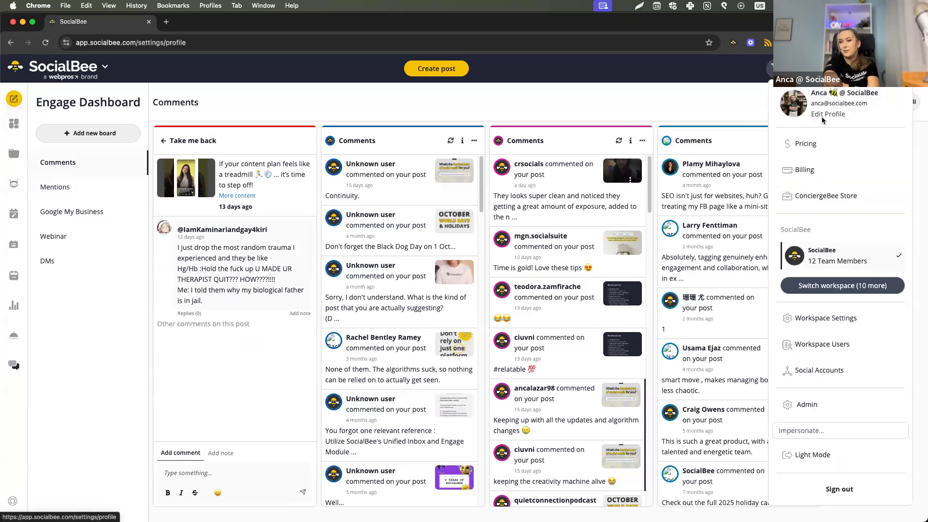
{"action": "left_click", "coordinate": [72, 154]}
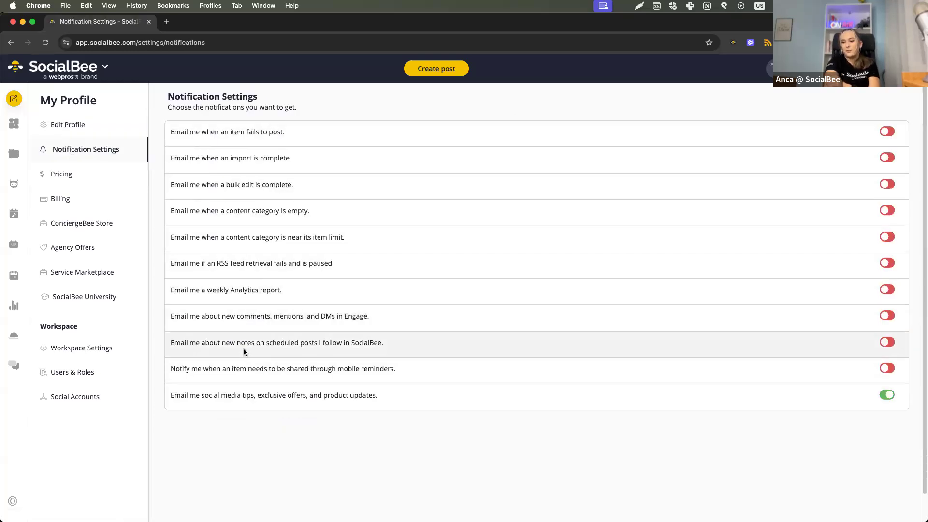
{"action": "left_click_drag", "start_coordinate": [173, 317], "coordinate": [373, 321]}
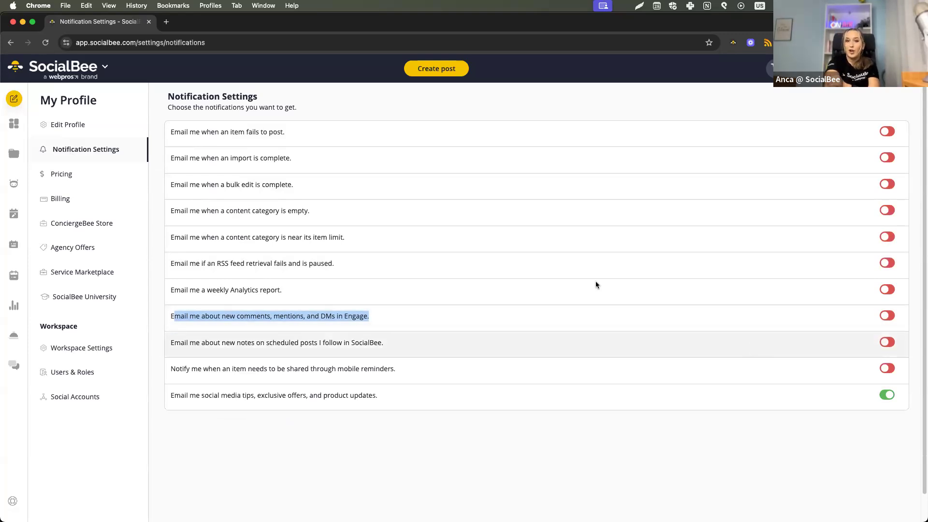
Open Page Analytics for the Instagram profile and examine the online followers activity heatmap across days and hours.
{"action": "left_click", "coordinate": [14, 124]}
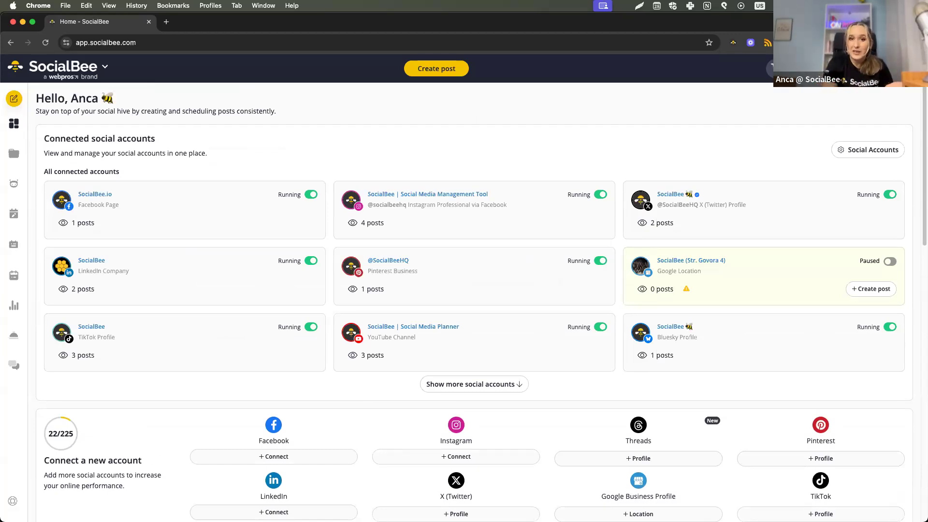
{"action": "left_click", "coordinate": [8, 306]}
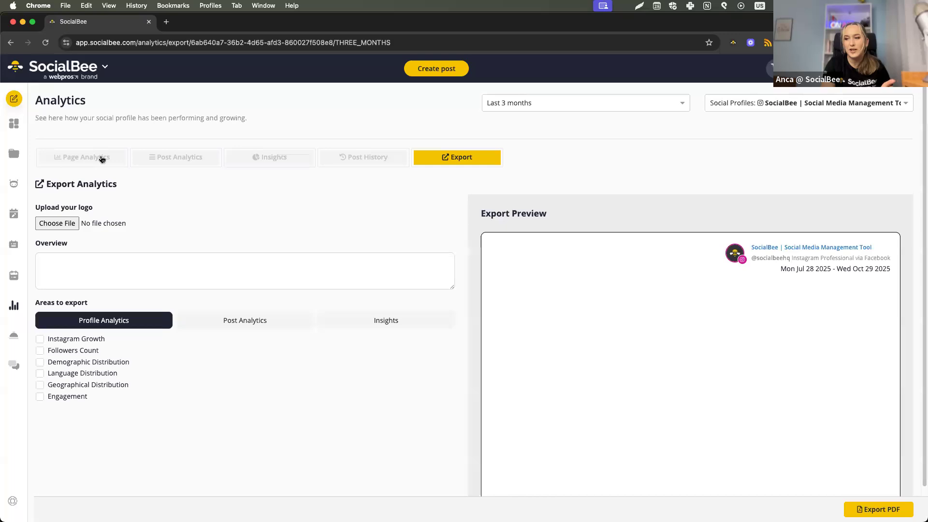
{"action": "left_click", "coordinate": [101, 158]}
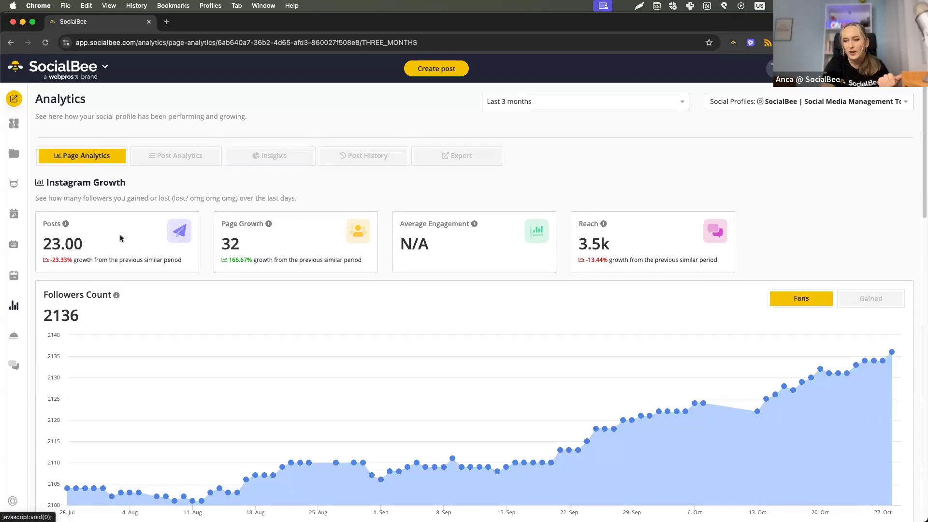
{"action": "scroll", "coordinate": [119, 234], "scroll_direction": "down", "scroll_amount": 20}
{"action": "scroll", "coordinate": [537, 395], "scroll_direction": "down", "scroll_amount": 1}
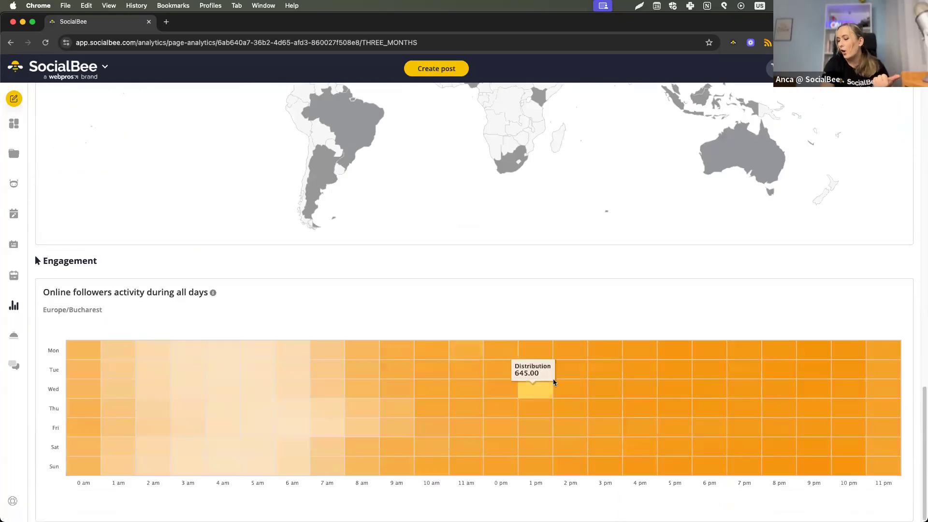
{"action": "mouse_move", "coordinate": [715, 448]}
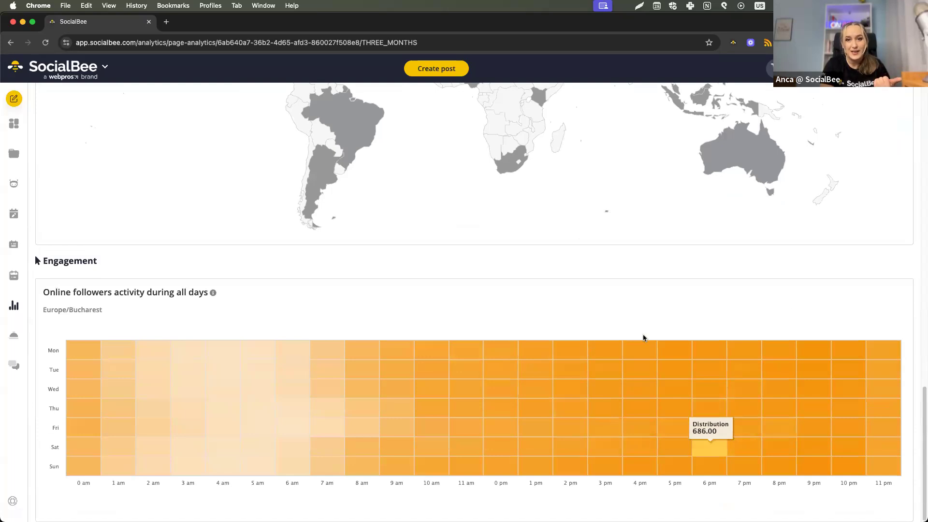
{"action": "mouse_move", "coordinate": [610, 392]}
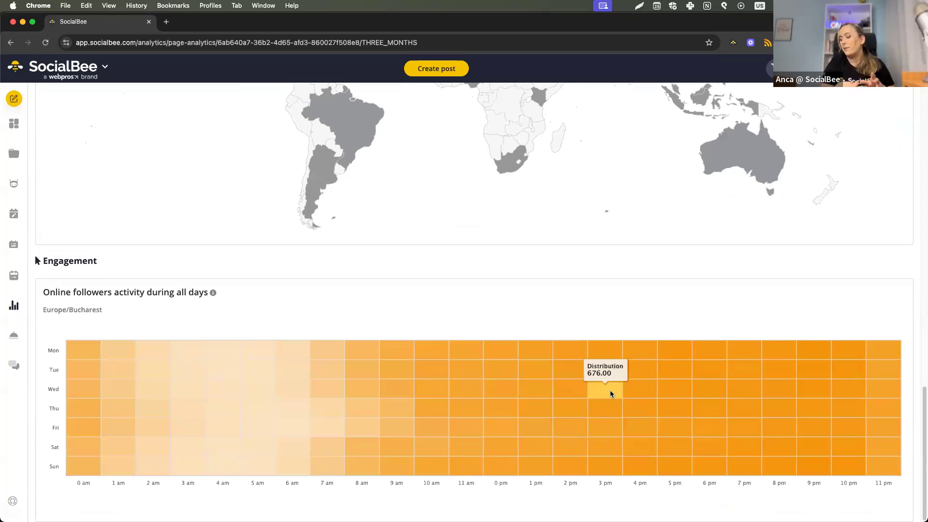
{"action": "mouse_move", "coordinate": [673, 395]}
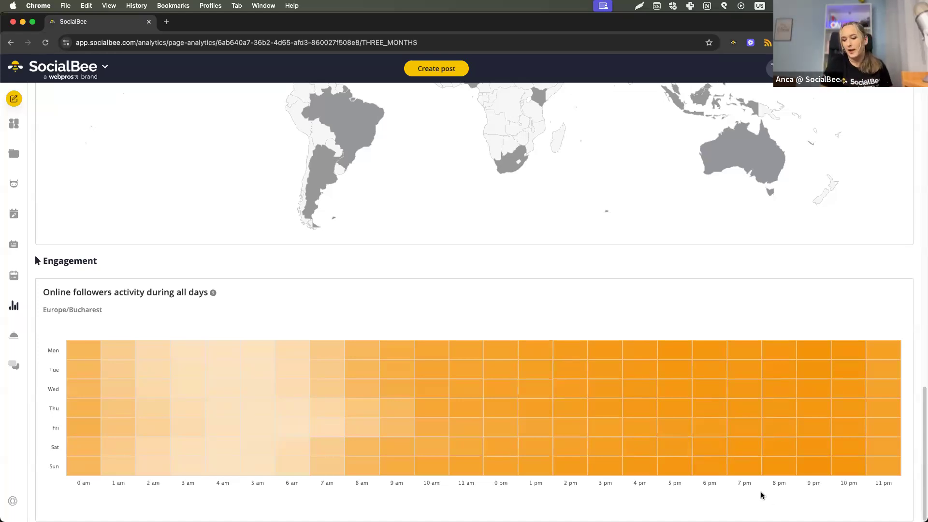
{"action": "mouse_move", "coordinate": [255, 440]}
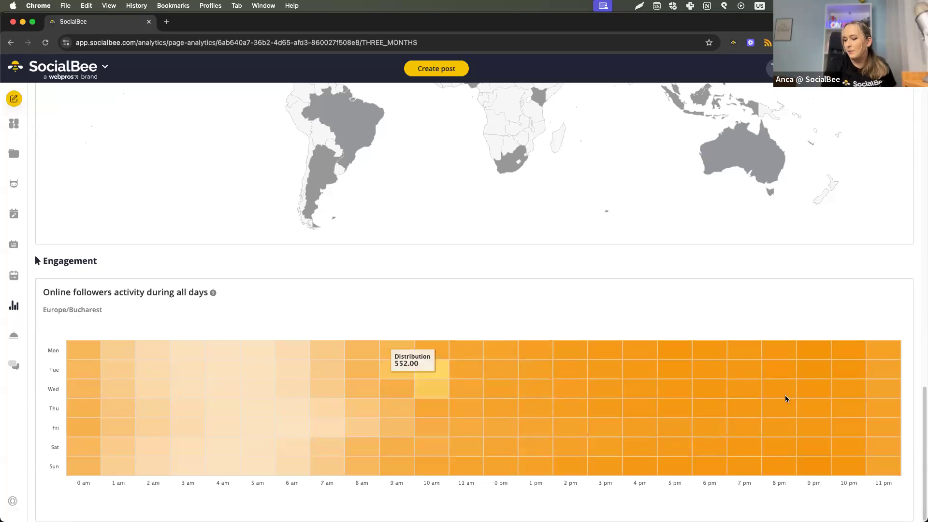
Review the category and post type metrics in Post Analytics, and open the Insights view for the Instagram profile.
{"action": "scroll", "coordinate": [398, 307], "scroll_direction": "up", "scroll_amount": 6}
{"action": "scroll", "coordinate": [194, 194], "scroll_direction": "up", "scroll_amount": 15}
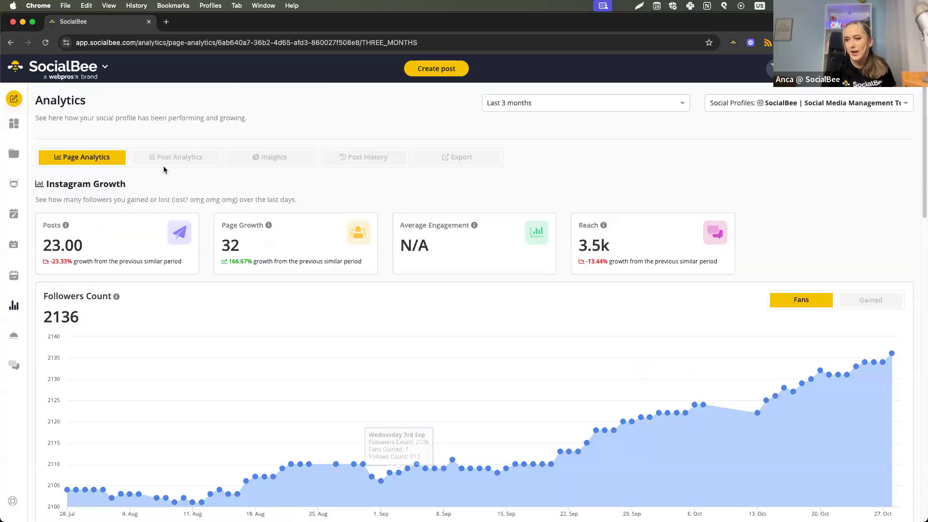
{"action": "left_click", "coordinate": [166, 158]}
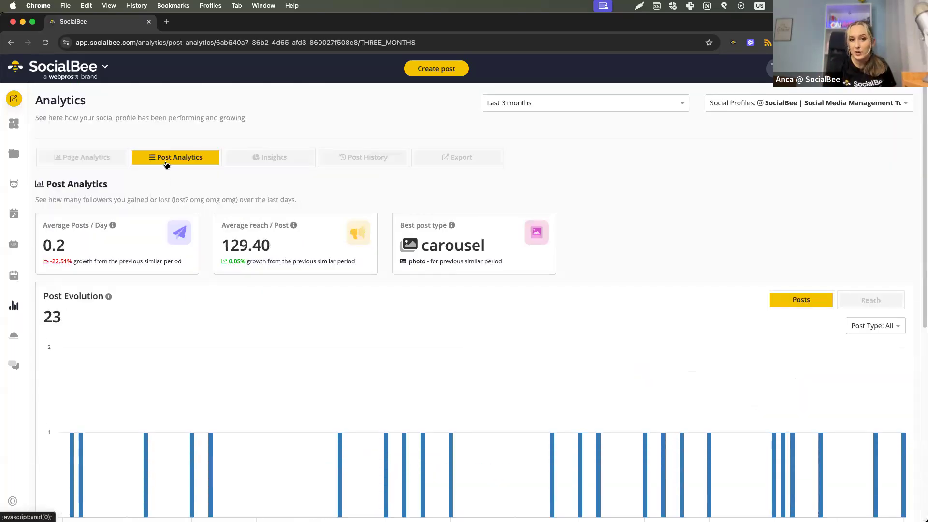
{"action": "scroll", "coordinate": [233, 313], "scroll_direction": "down", "scroll_amount": 6}
{"action": "scroll", "coordinate": [243, 324], "scroll_direction": "down", "scroll_amount": 1}
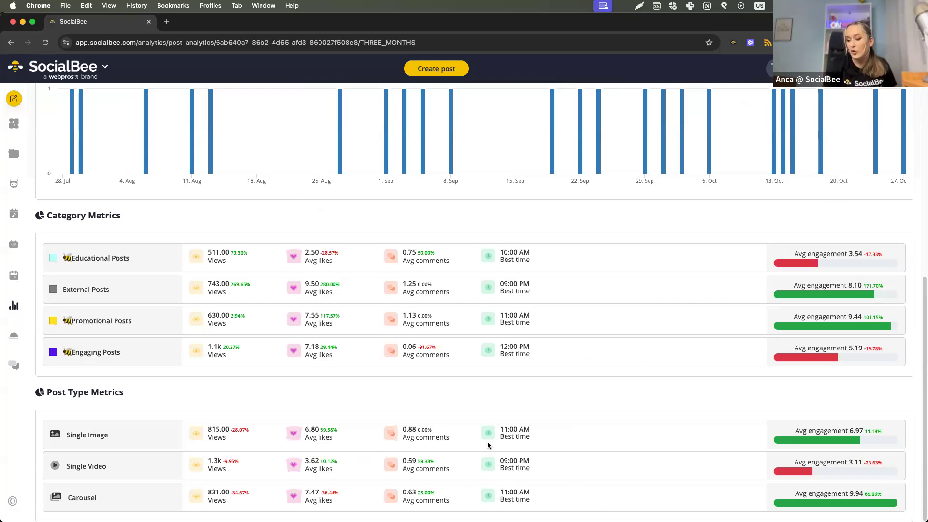
{"action": "scroll", "coordinate": [442, 442], "scroll_direction": "up", "scroll_amount": 7}
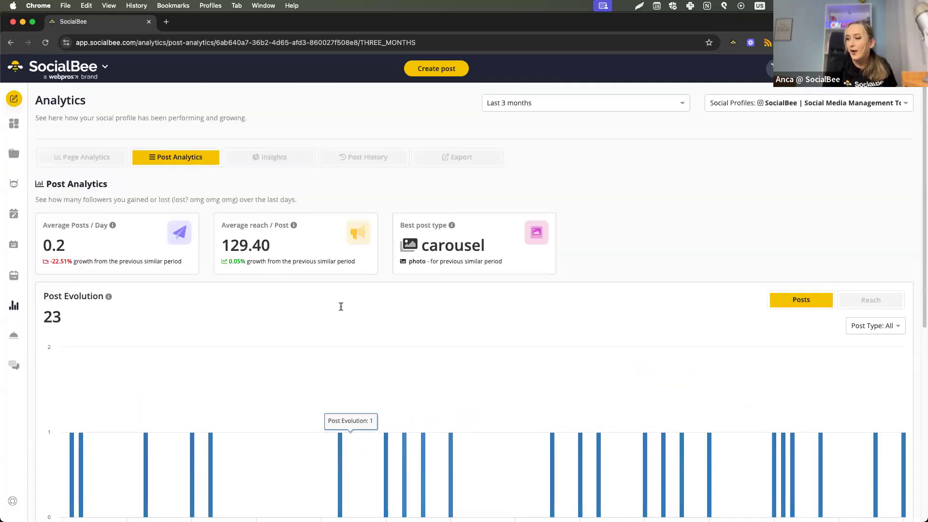
{"action": "left_click", "coordinate": [300, 160]}
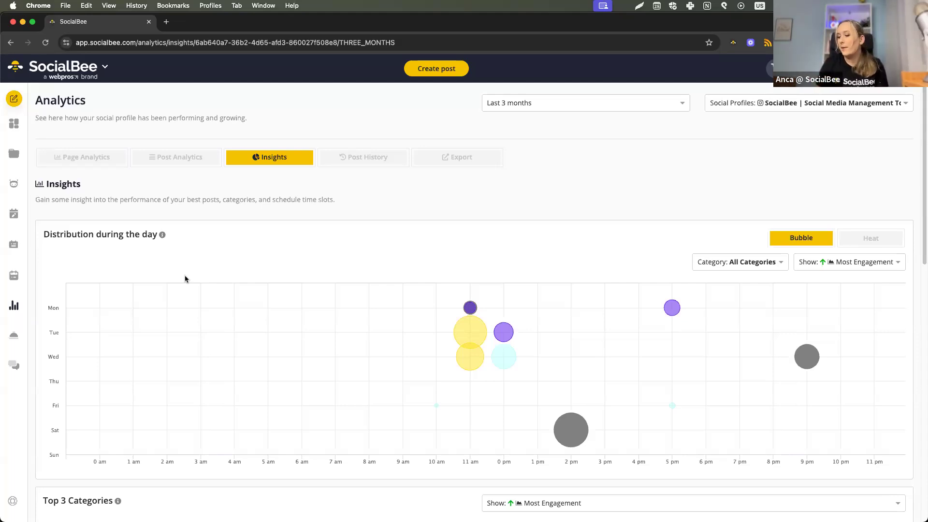
Start a new post, open the Canva design editor from it, and close the editor without adding a design.
{"action": "left_click", "coordinate": [443, 75]}
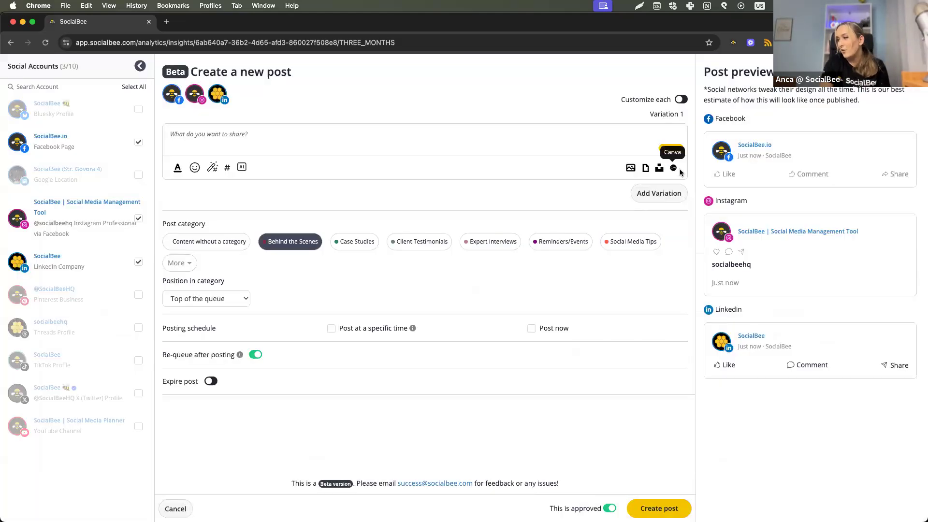
{"action": "left_click", "coordinate": [674, 169]}
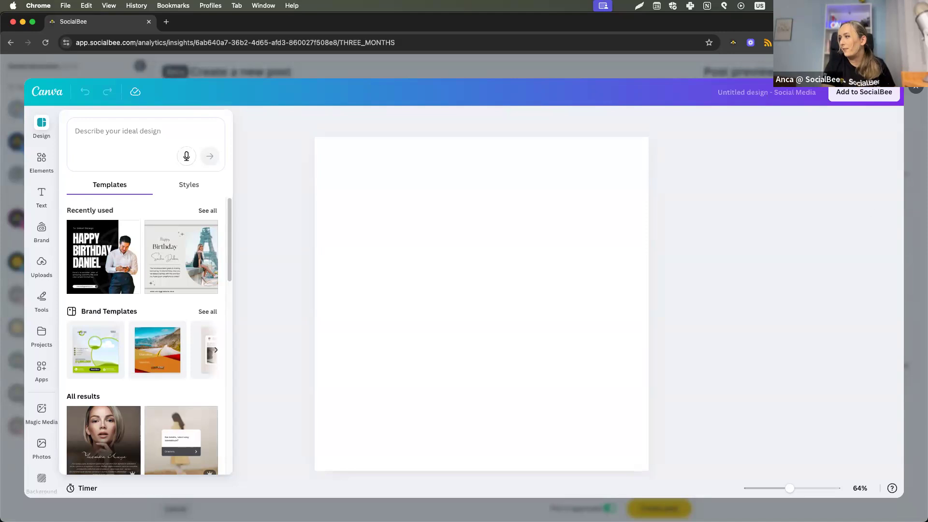
{"action": "left_click", "coordinate": [915, 87]}
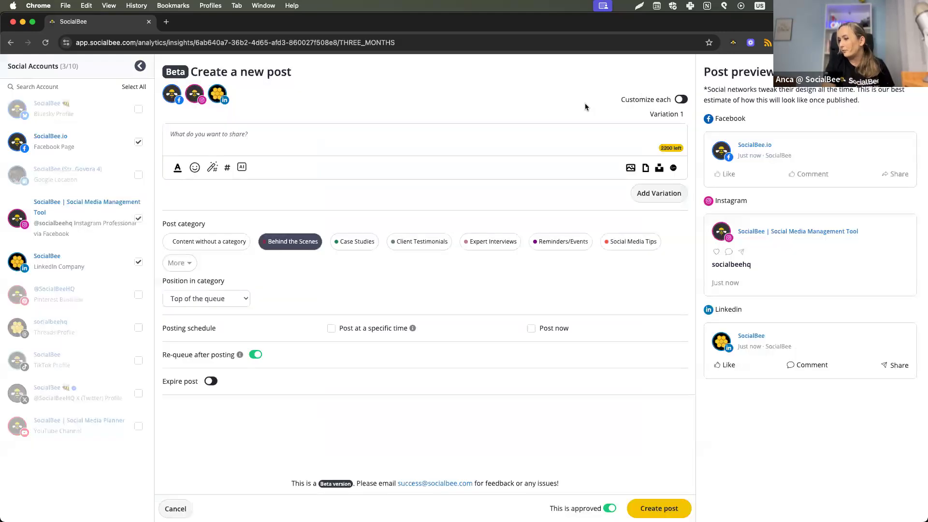